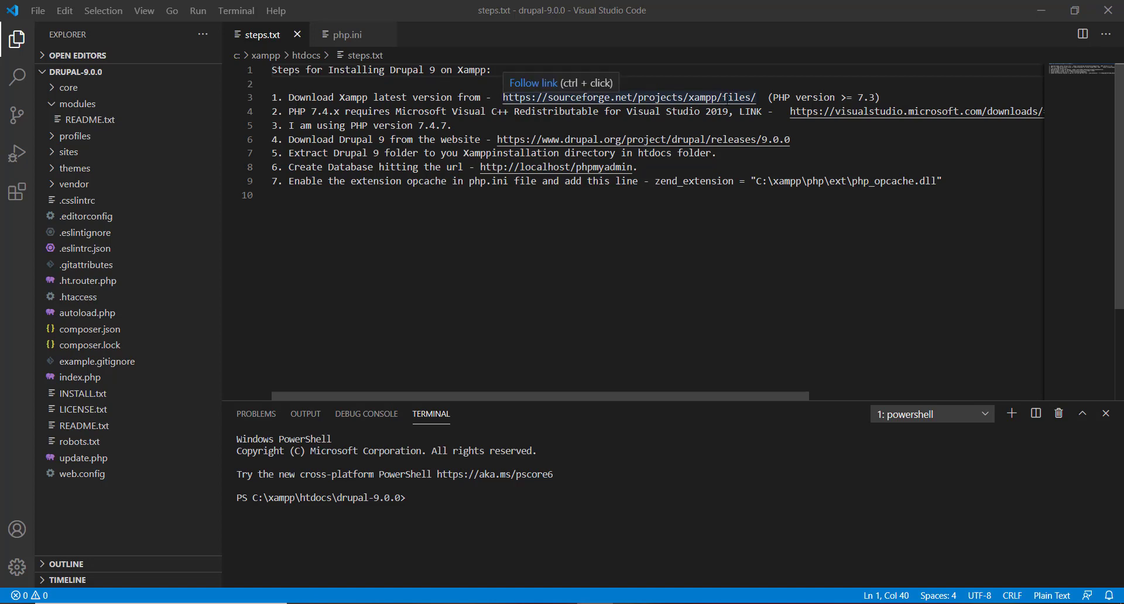
Step: Select and deselect the SourceForge link on line 3, scrolling to read the whole line
drag(760, 97, 636, 92)
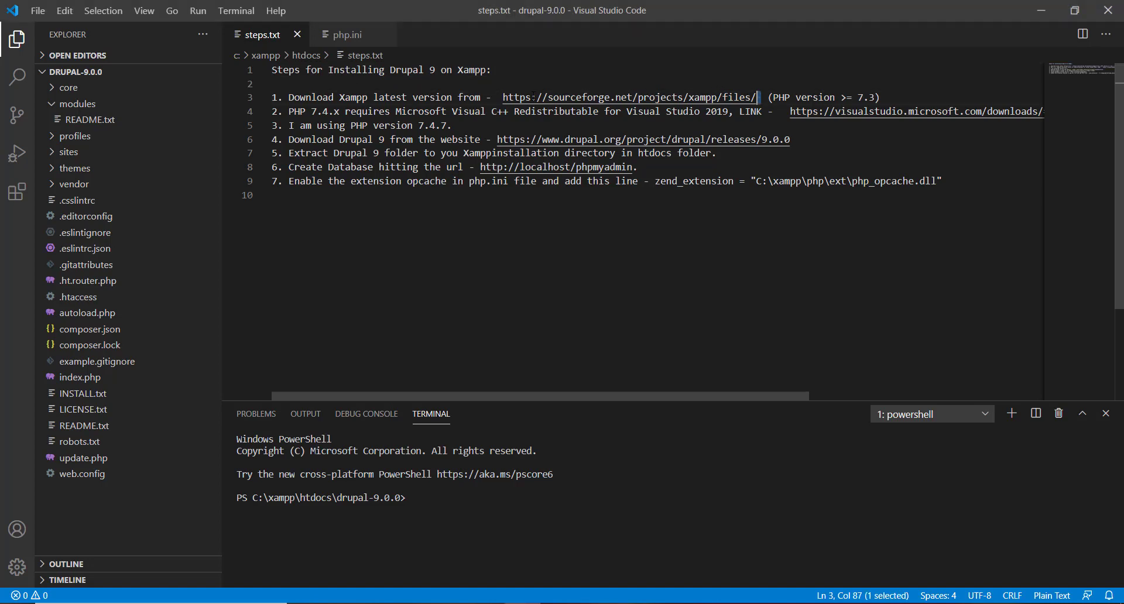
drag(533, 97, 502, 98)
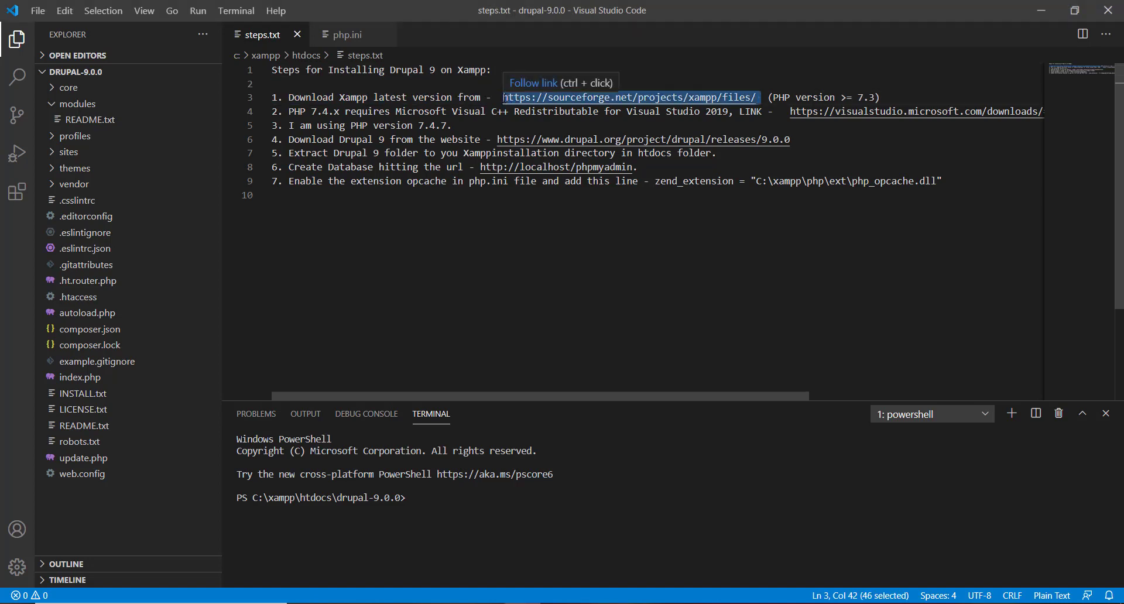
click(906, 98)
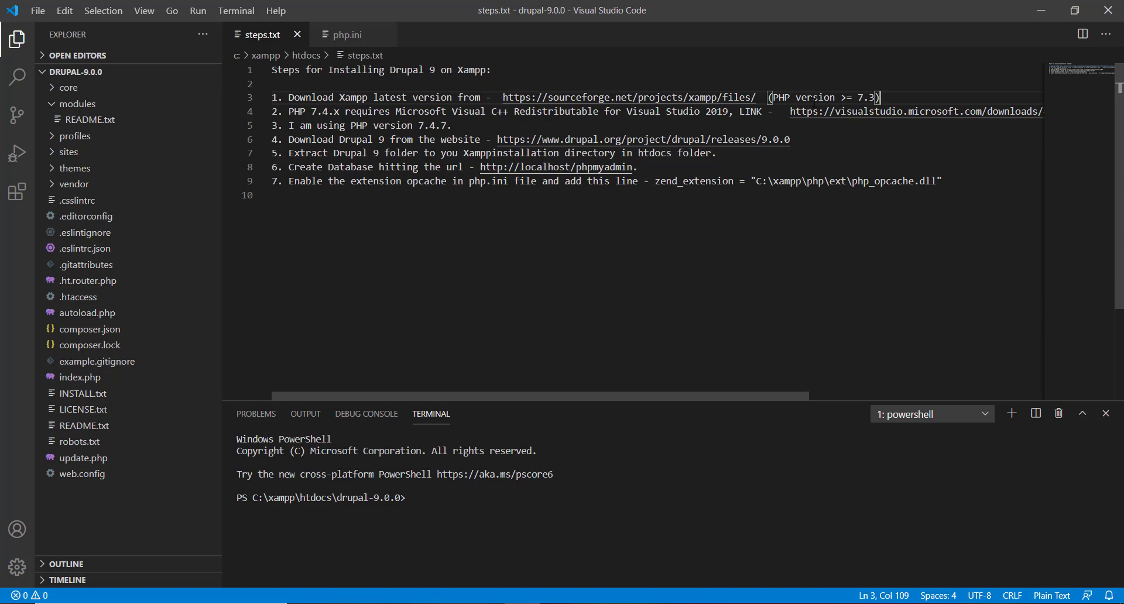
scroll(814, 101, right, 5)
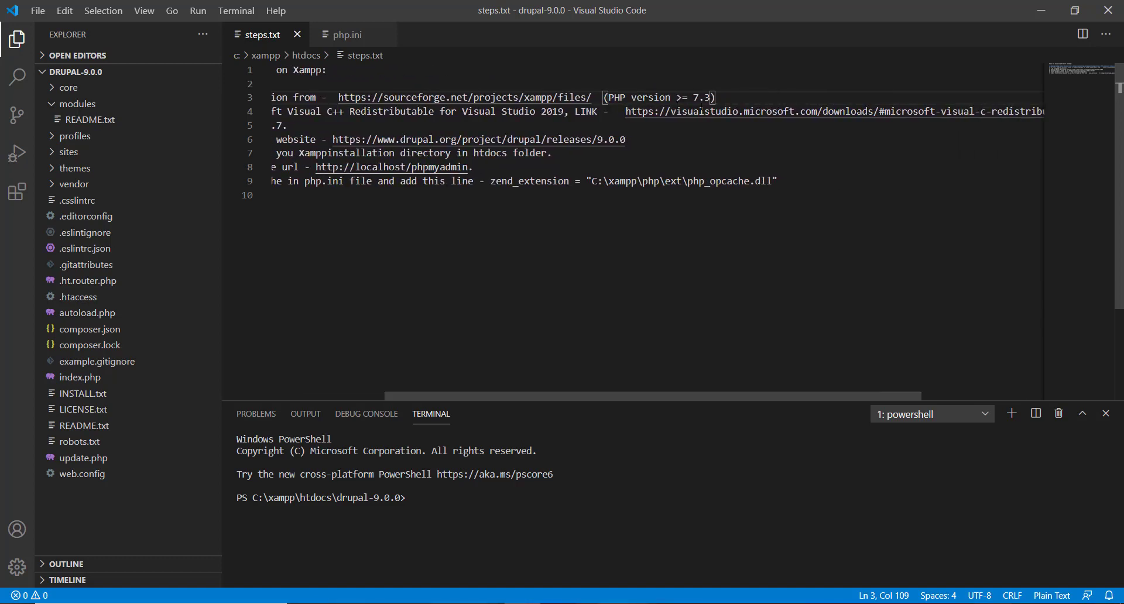
scroll(700, 109, right, 6)
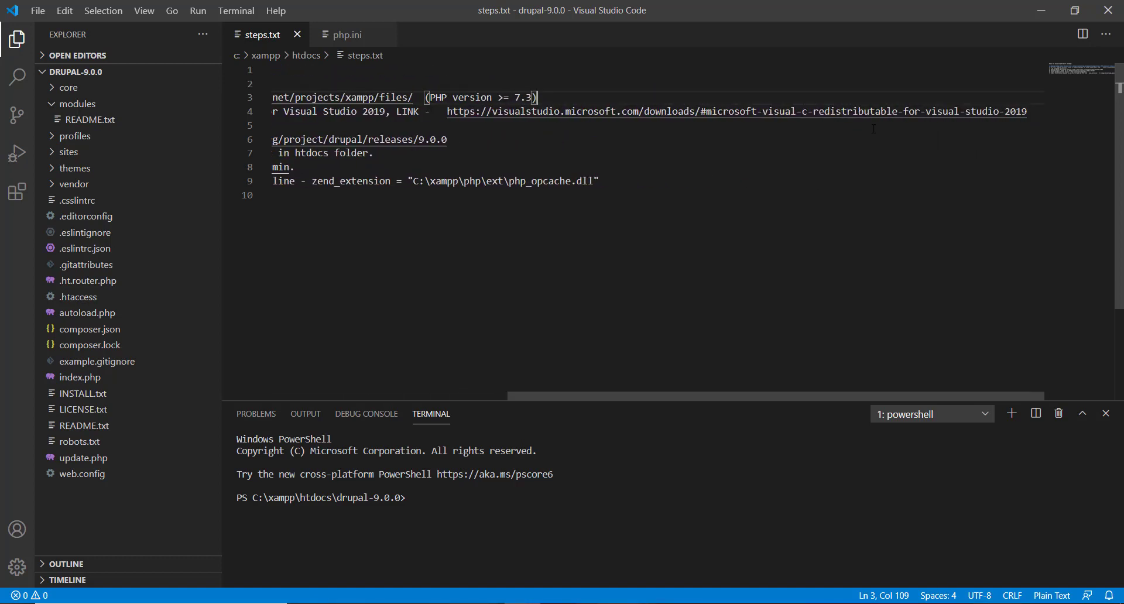
scroll(872, 128, left, 10)
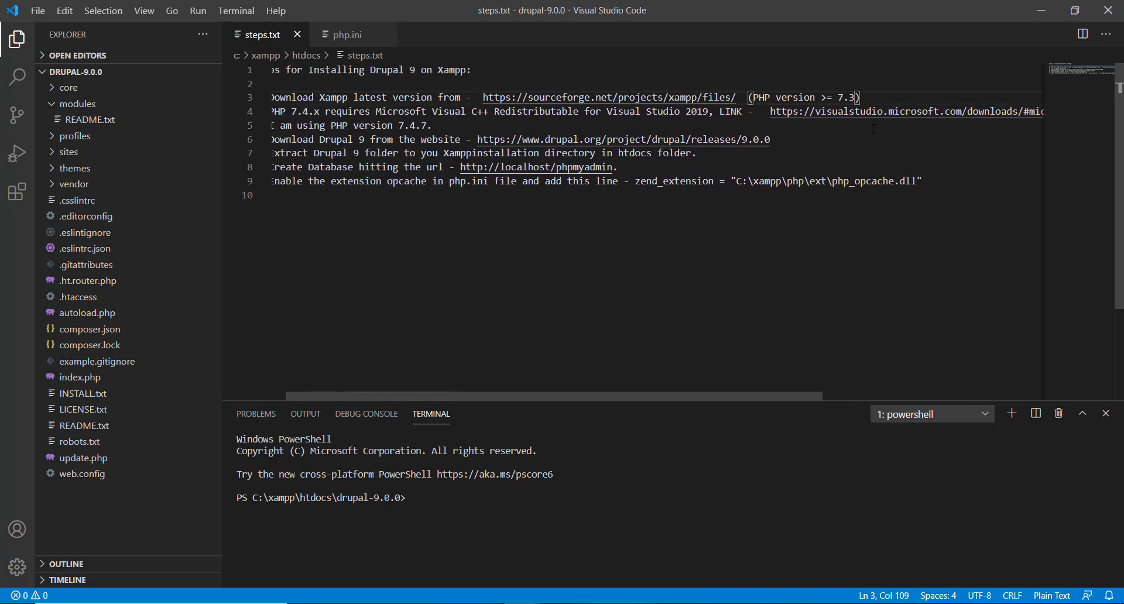
scroll(872, 128, left, 1)
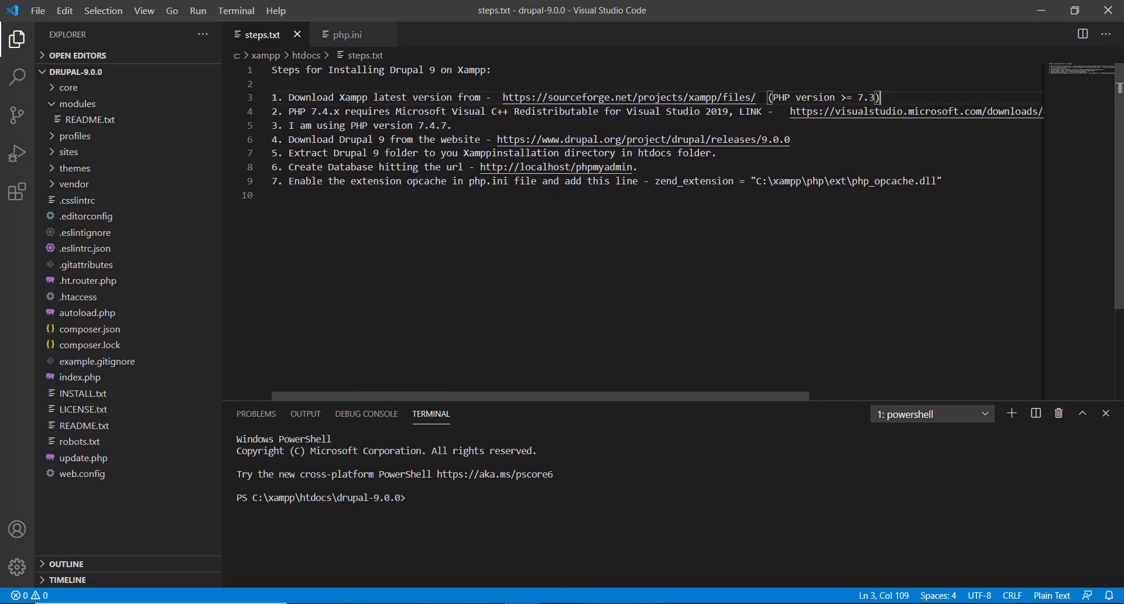
Step: Note PHP 7.4.x on line 4, then select the SourceForge XAMPP download URL on line 3
click(761, 98)
drag(340, 112, 284, 111)
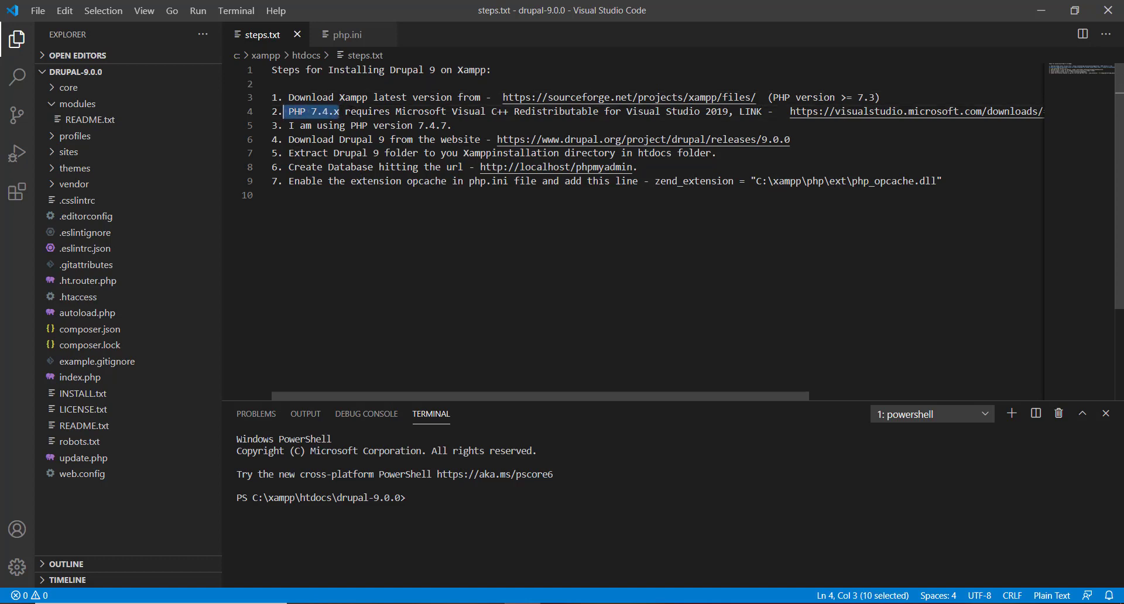
click(311, 111)
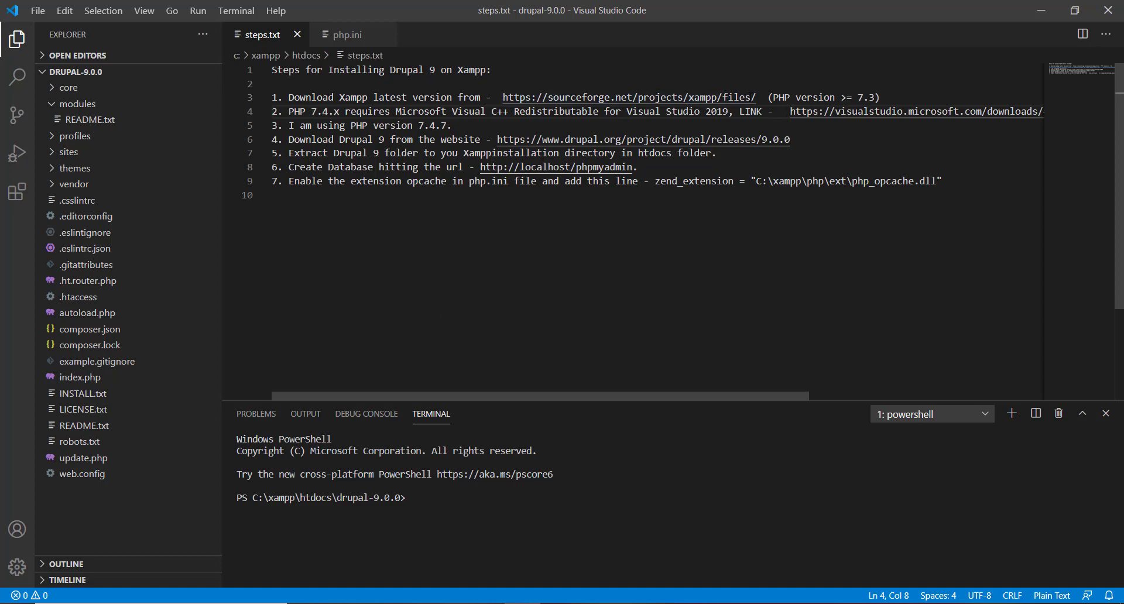
drag(752, 97, 503, 97)
key(ctrl+c)
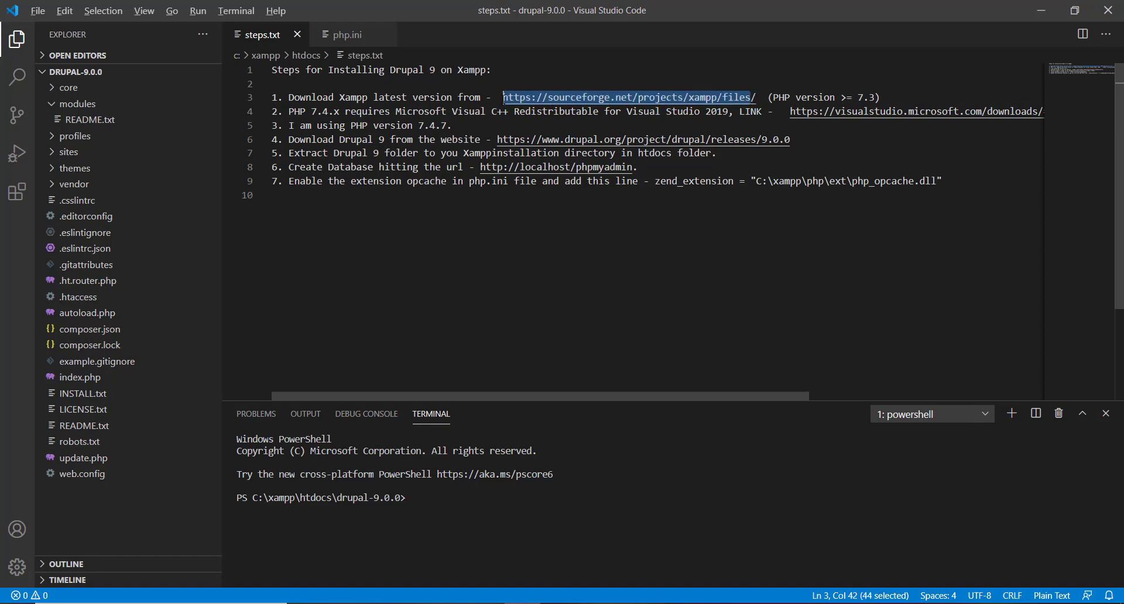
Step: Load the copied SourceForge XAMPP URL in Chrome, then return to the steps.txt notes
key(alt+Tab)
key(alt+Tab)
key(alt+Tab)
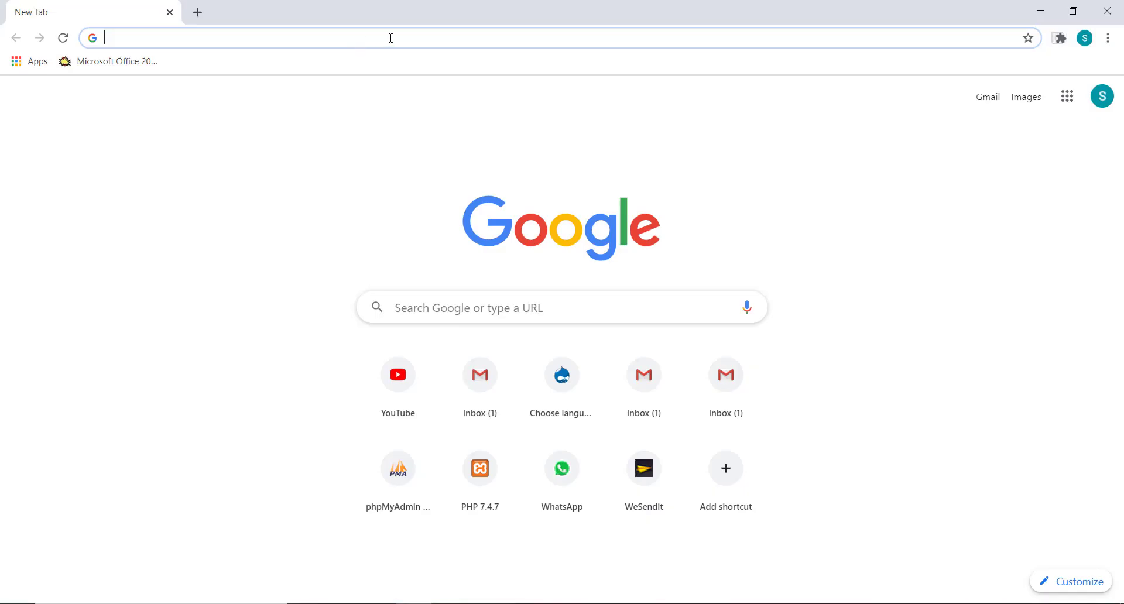
key(ctrl+v)
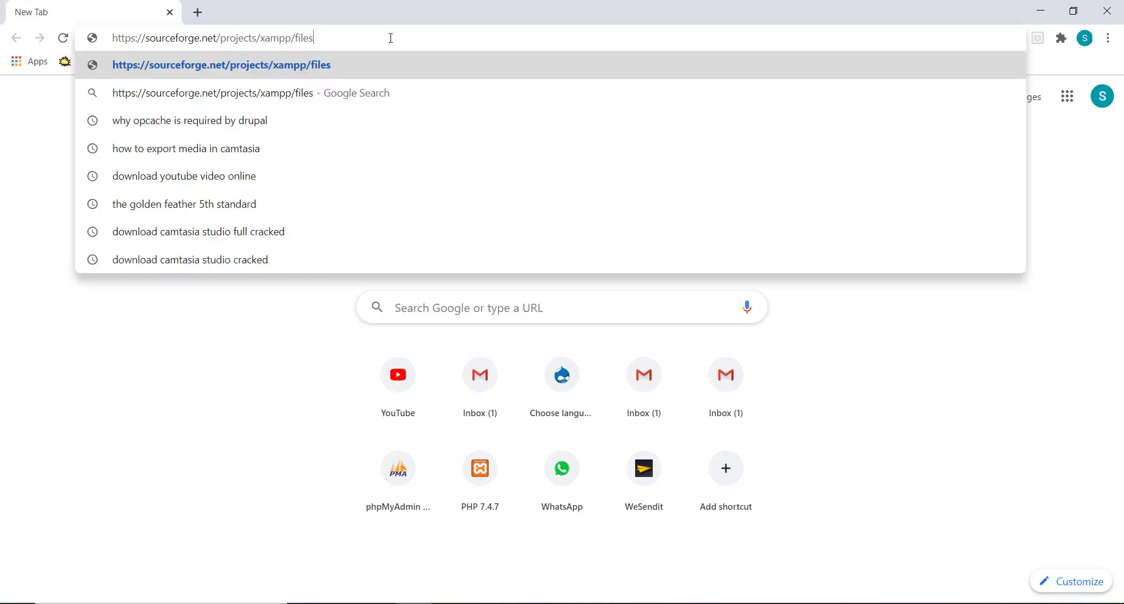
key(Return)
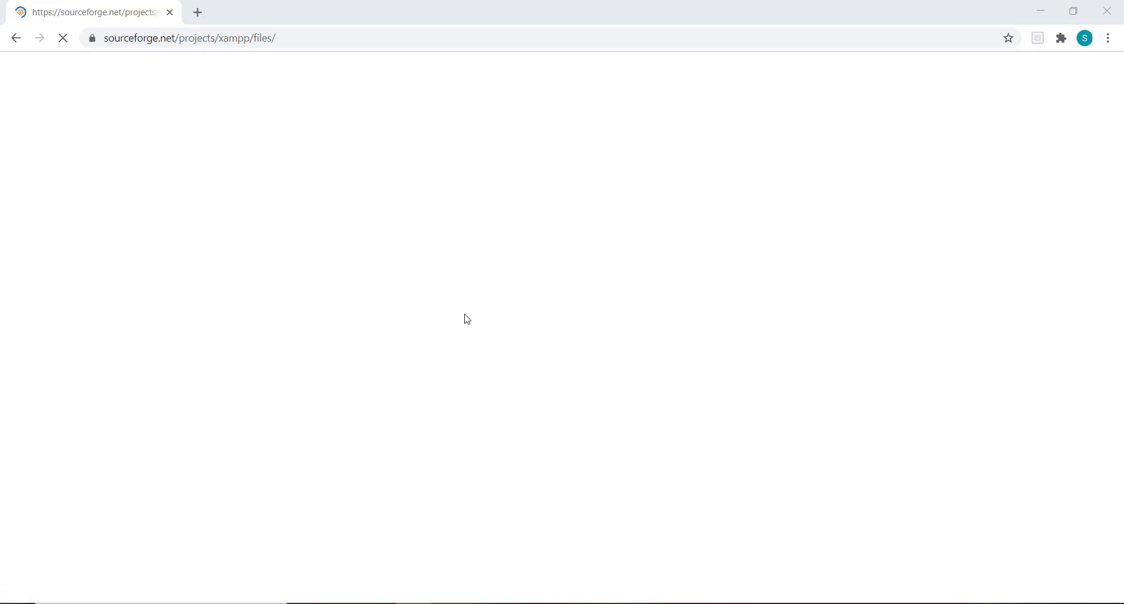
click(522, 603)
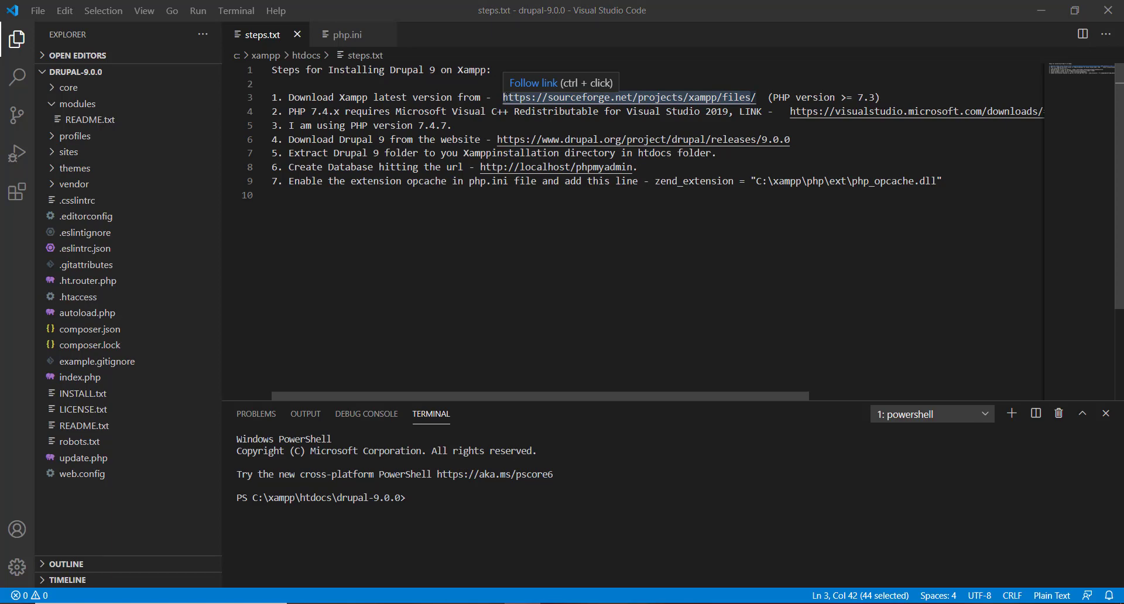
Step: Browse File Explorer to C:\xampp, minimize it, and check the Drupal 9 link on line 6
key(super+e)
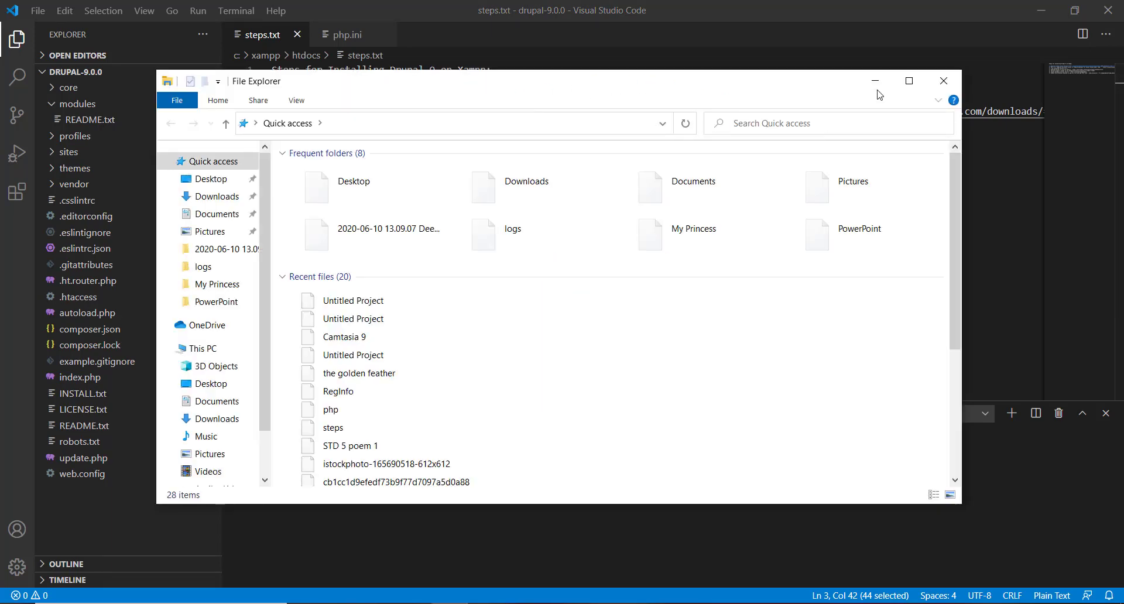
click(211, 349)
double_click(539, 313)
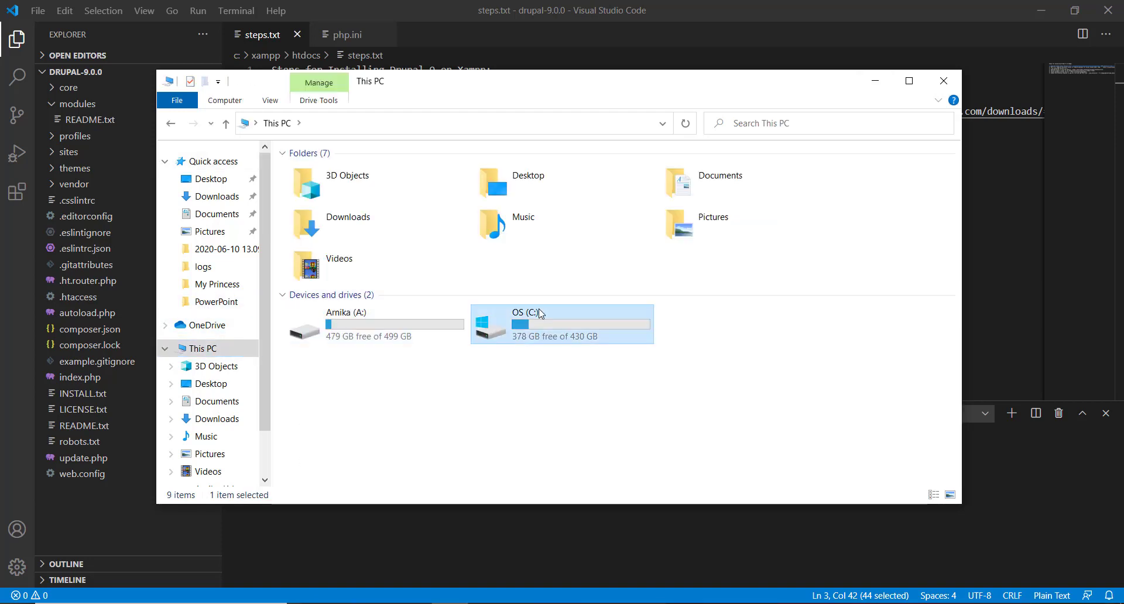
double_click(312, 415)
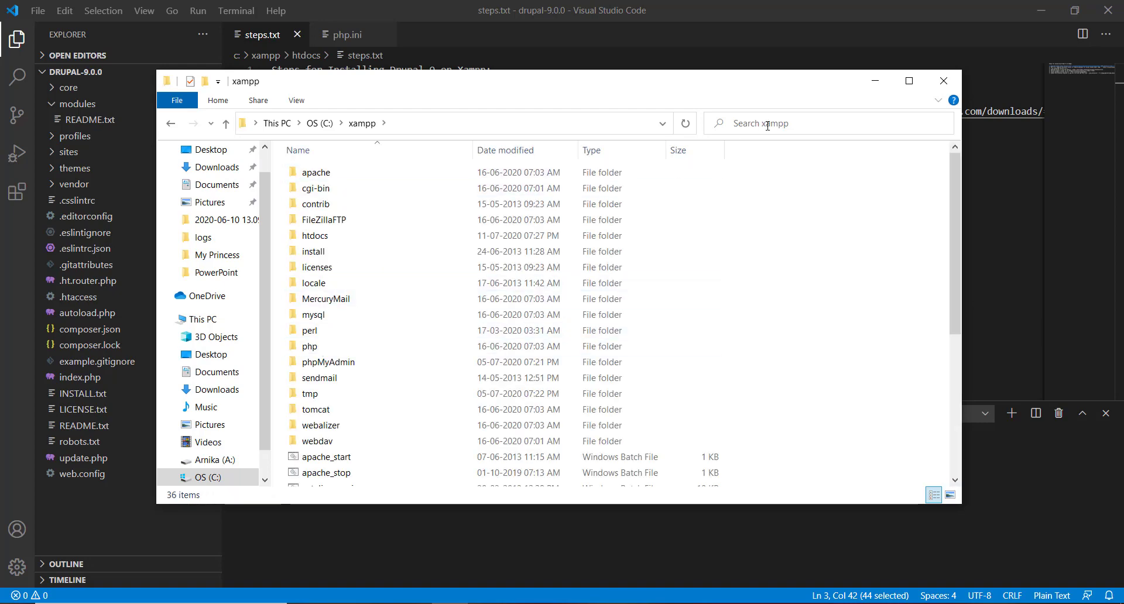
click(874, 80)
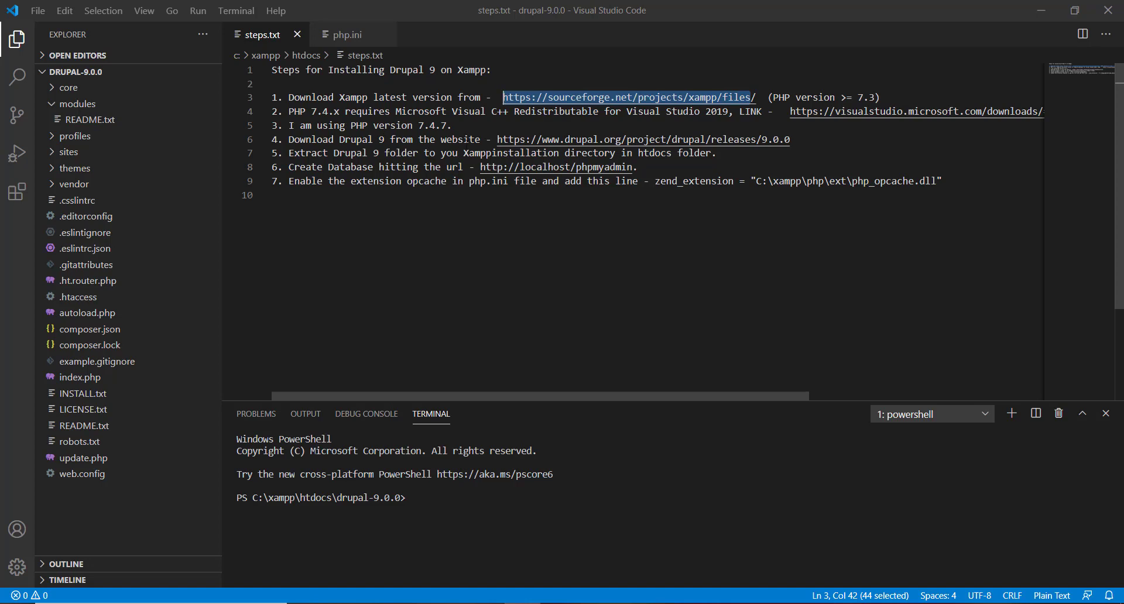
drag(497, 139, 810, 137)
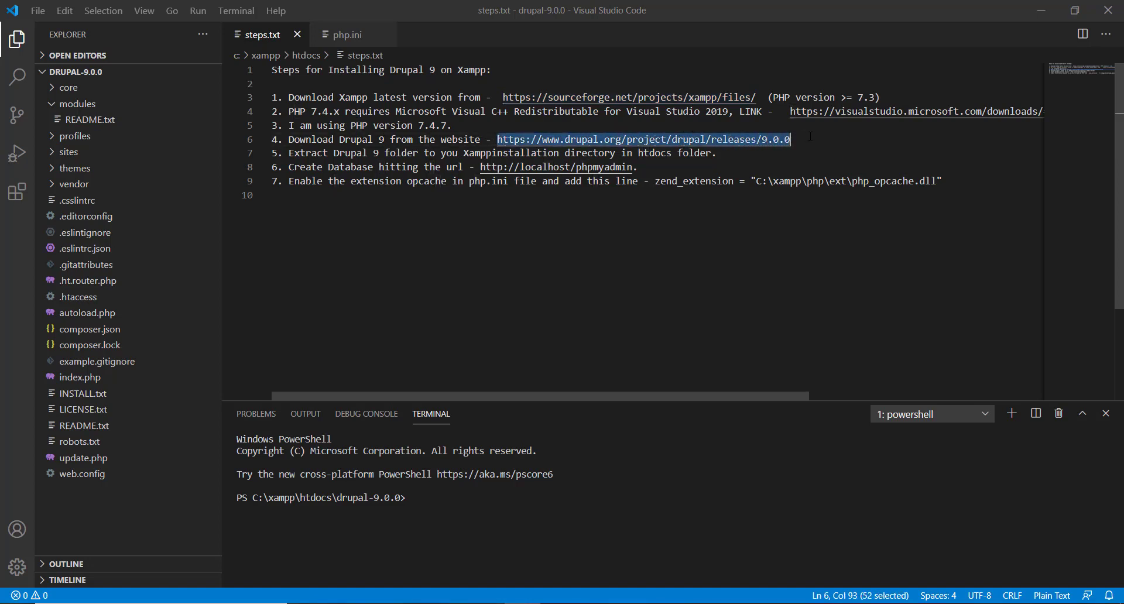
click(810, 137)
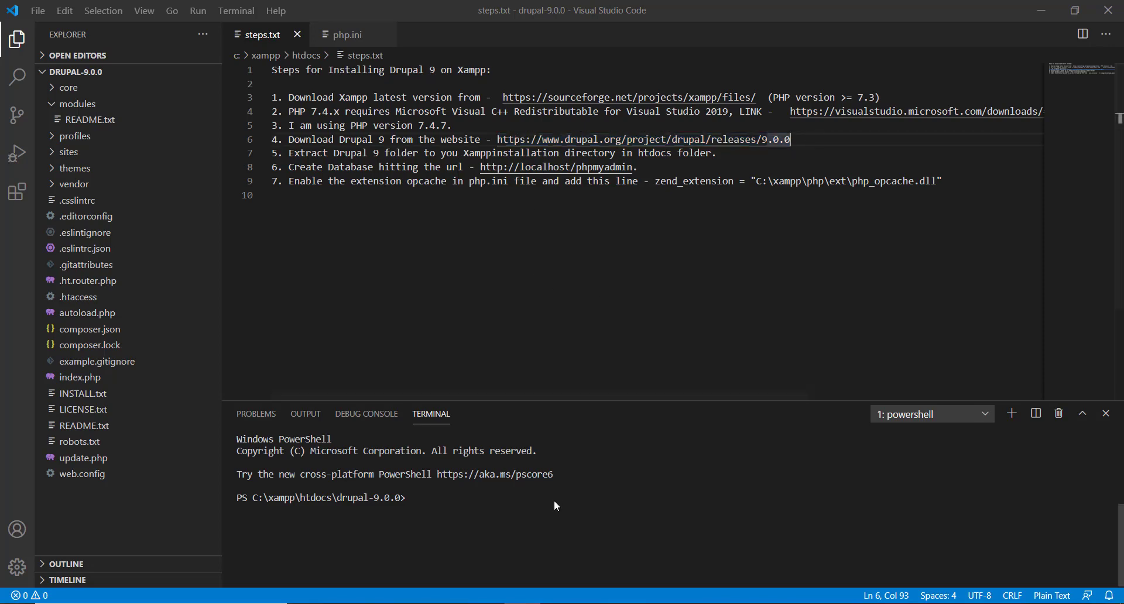
Step: Confirm drupal-9.0.0 sits inside C:\xampp\htdocs, then minimize Explorer
click(613, 603)
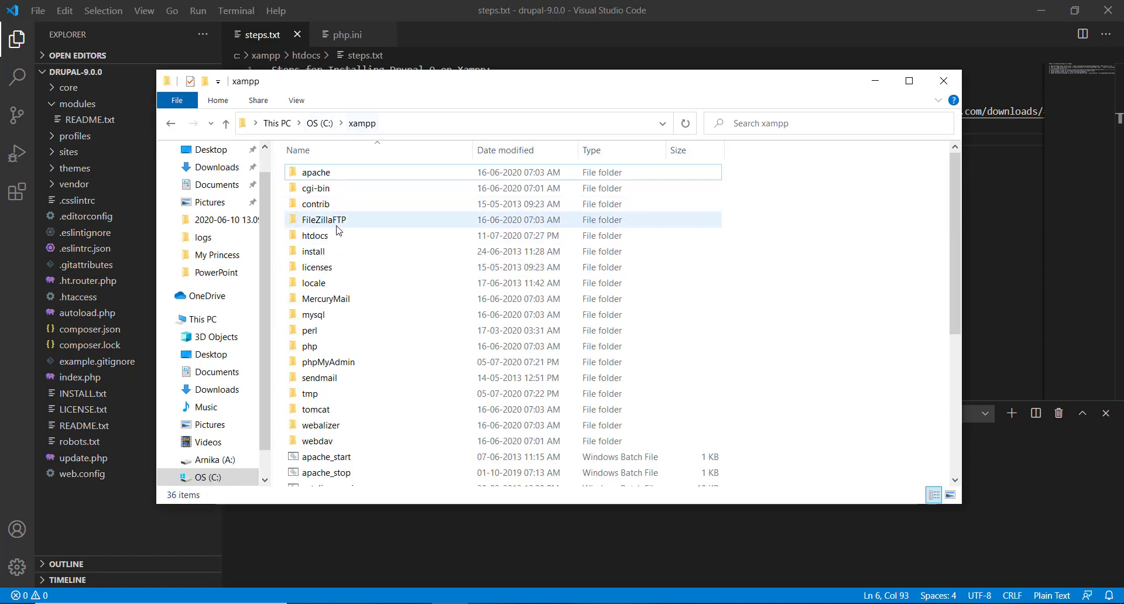
double_click(324, 236)
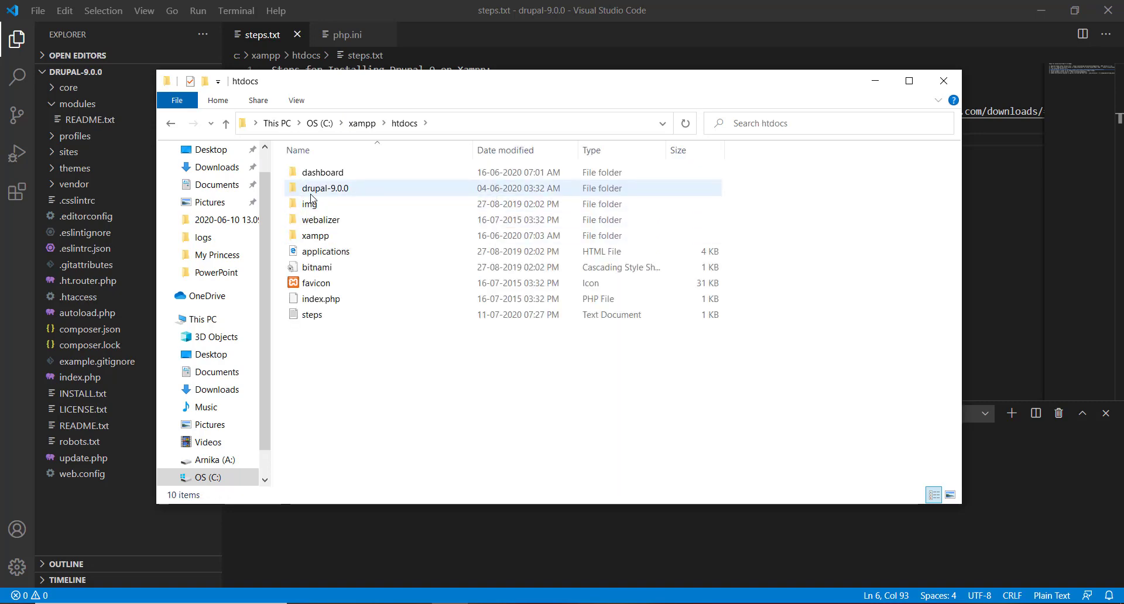
double_click(313, 189)
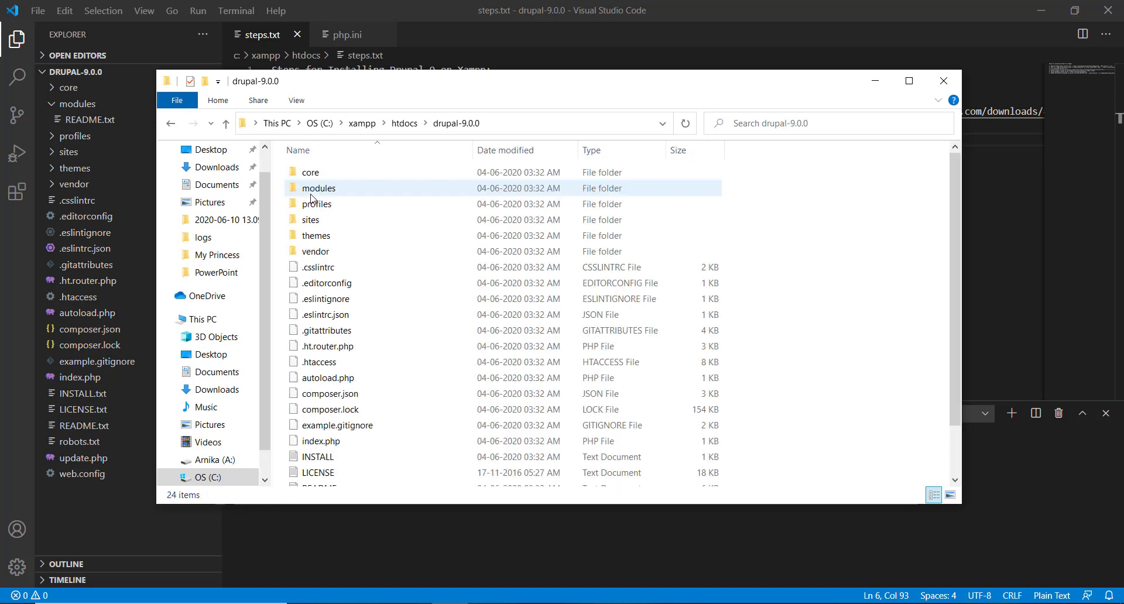
click(404, 124)
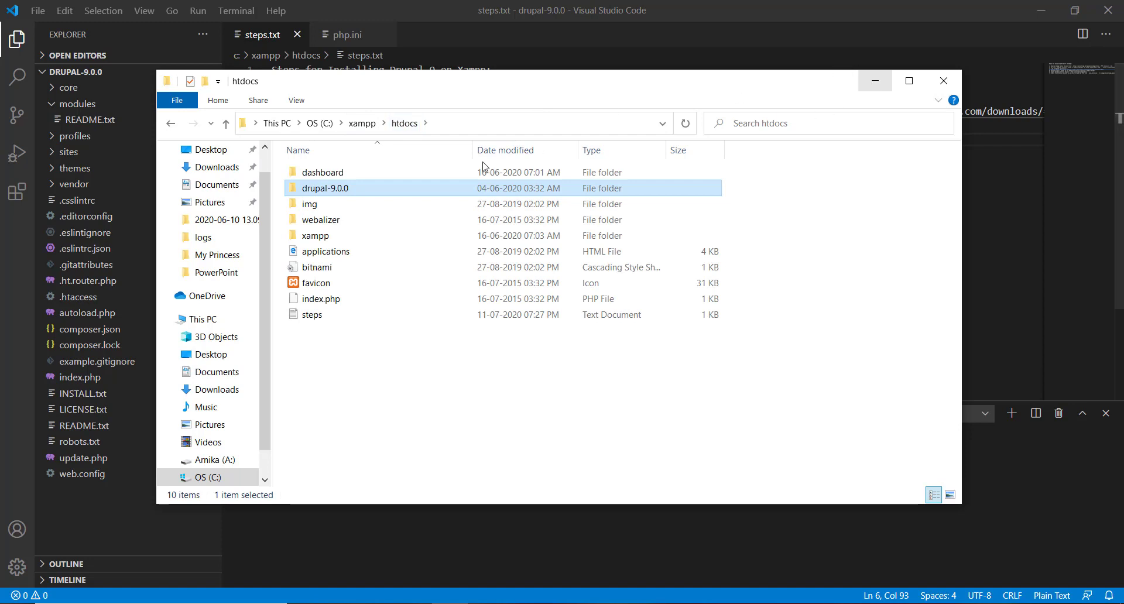
click(877, 90)
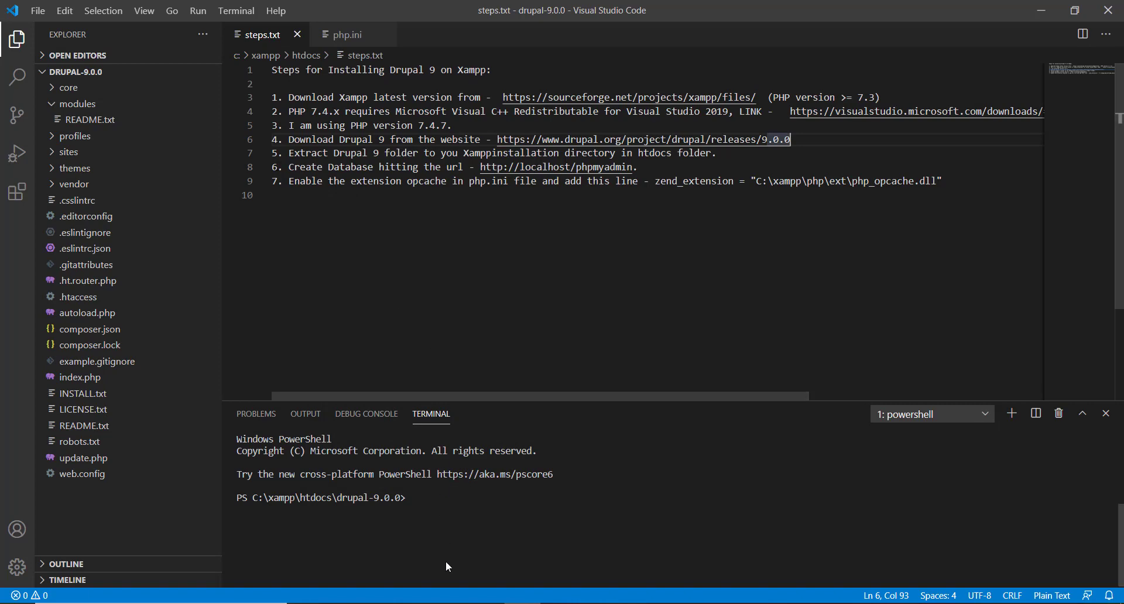
Step: Load localhost/phpmyadmin in a new Chrome tab, which fails with ERR_CONNECTION_REFUSED
click(414, 603)
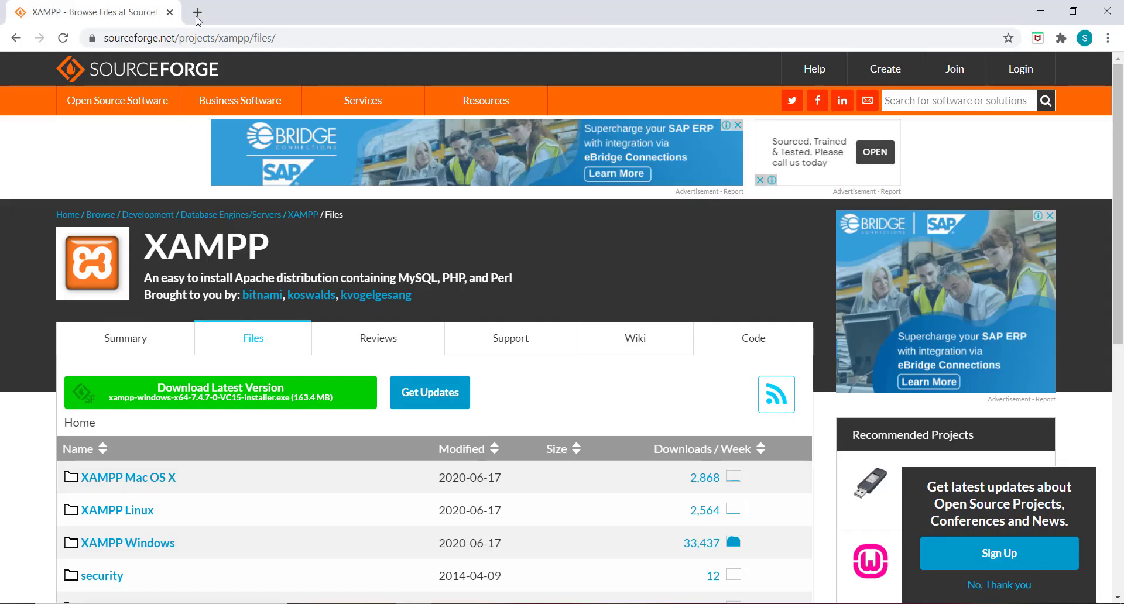
click(197, 14)
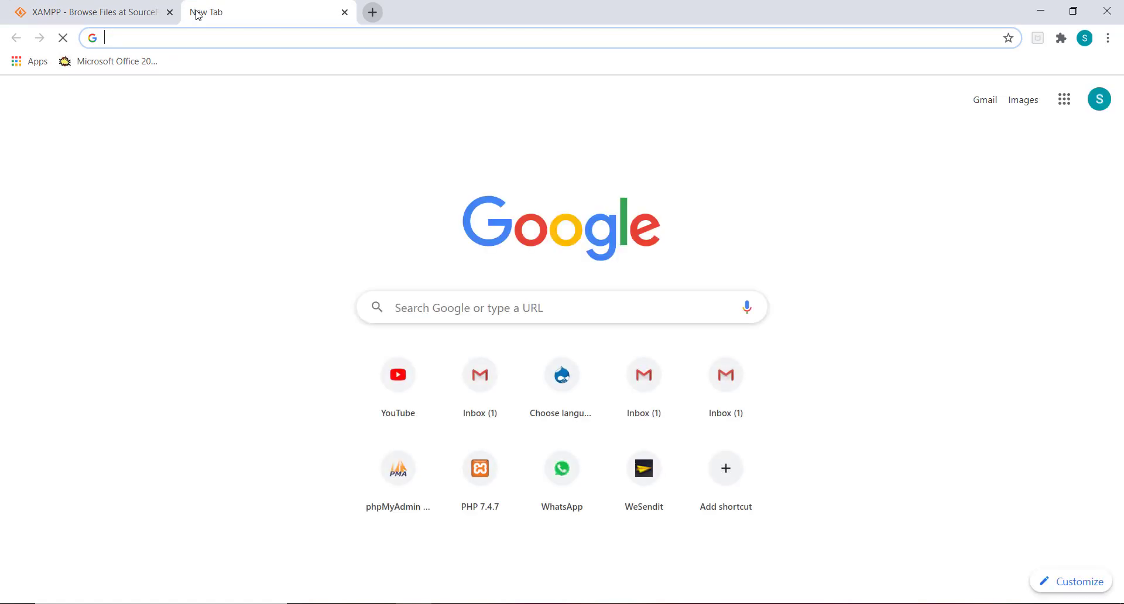
text(localho)
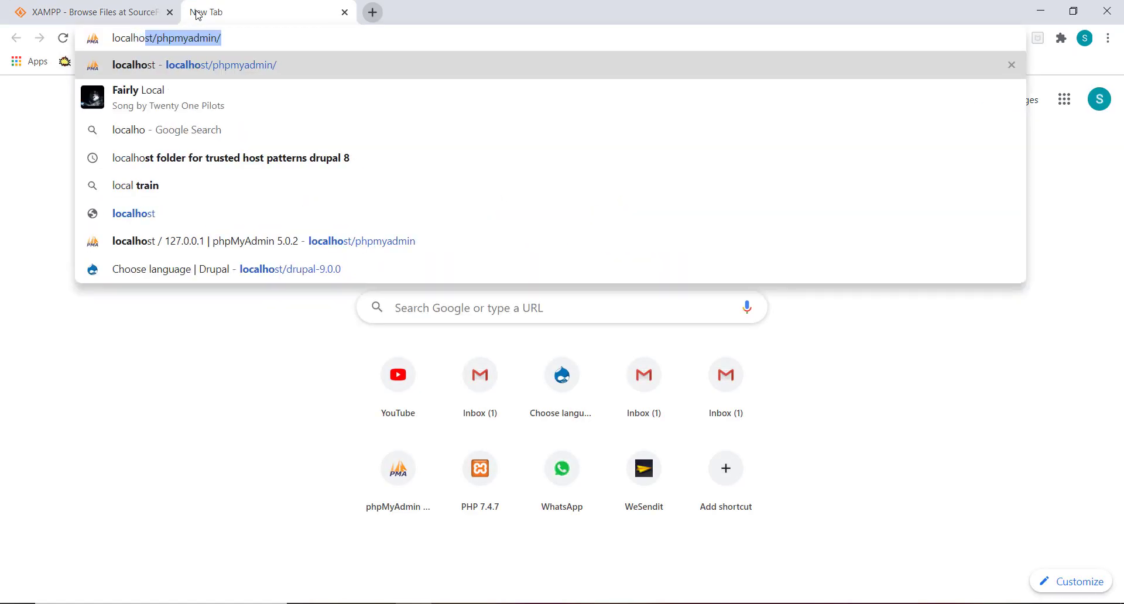
text(st/)
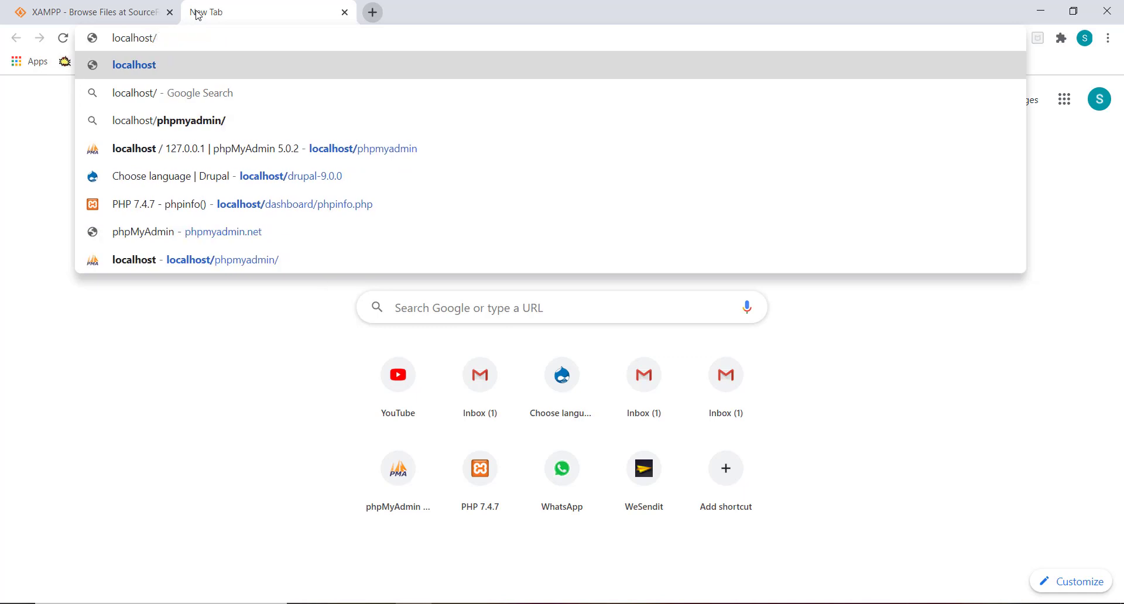
text(php)
text(myadmin)
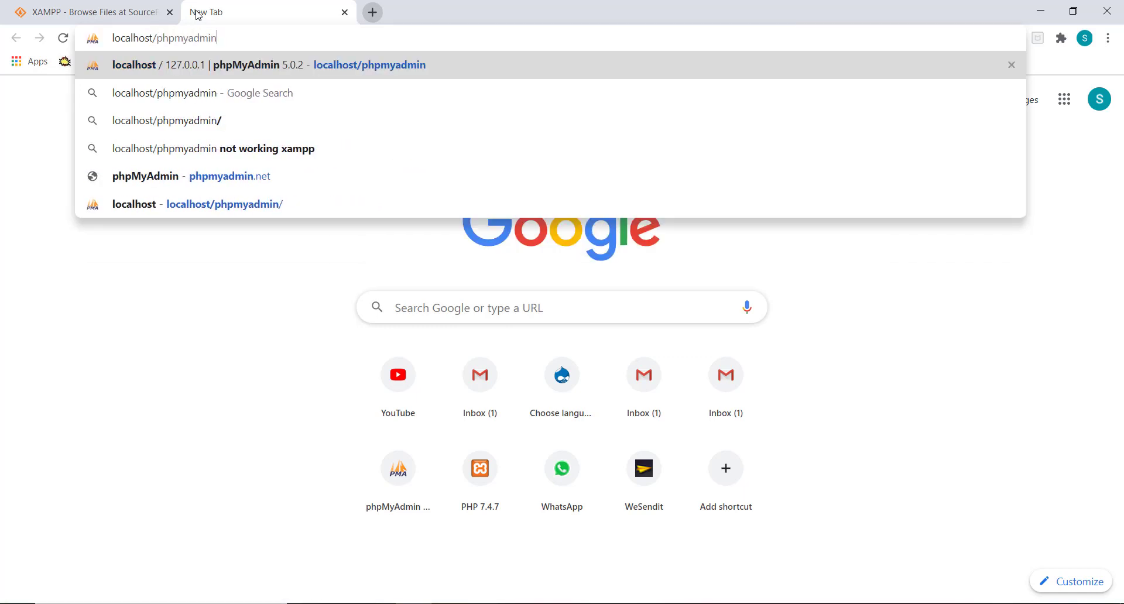
key(Return)
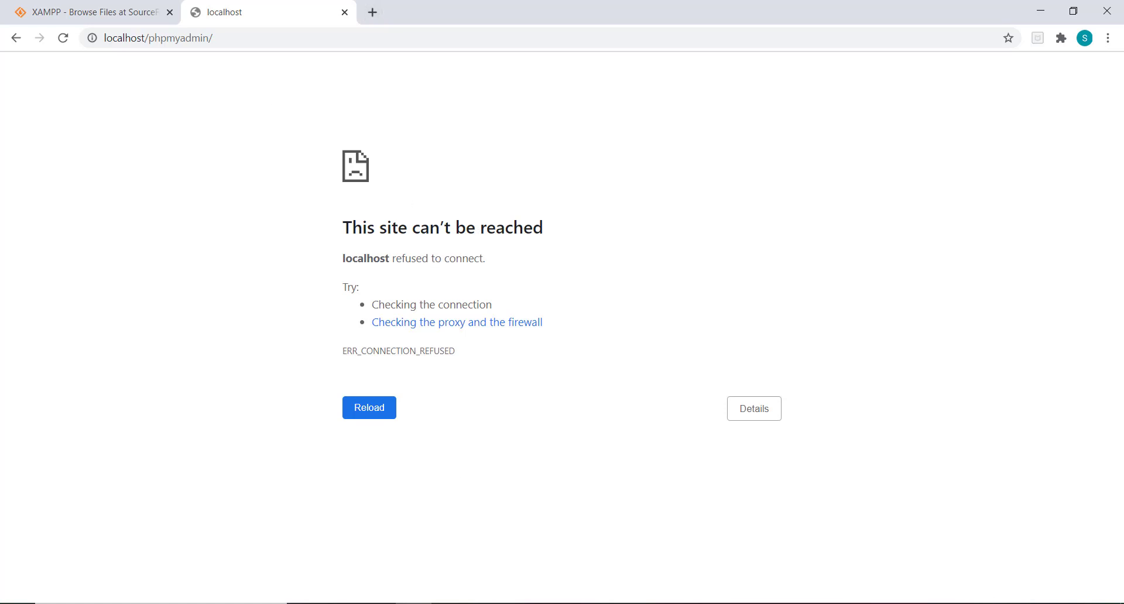
click(594, 603)
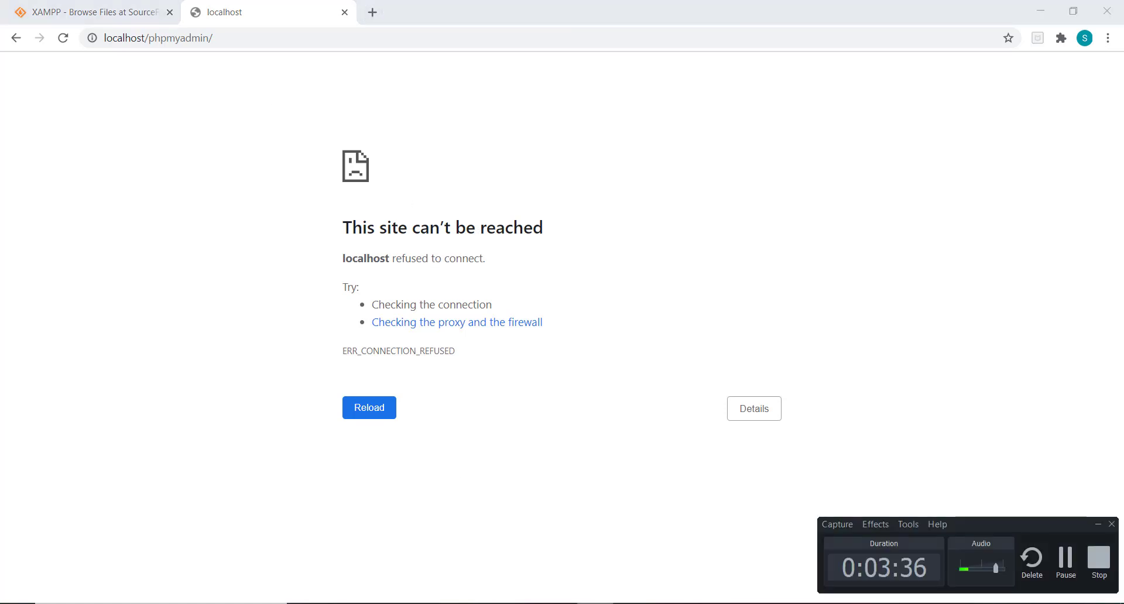
Step: Launch xampp-control from C:\xampp and show its window from the tray icon
click(1063, 569)
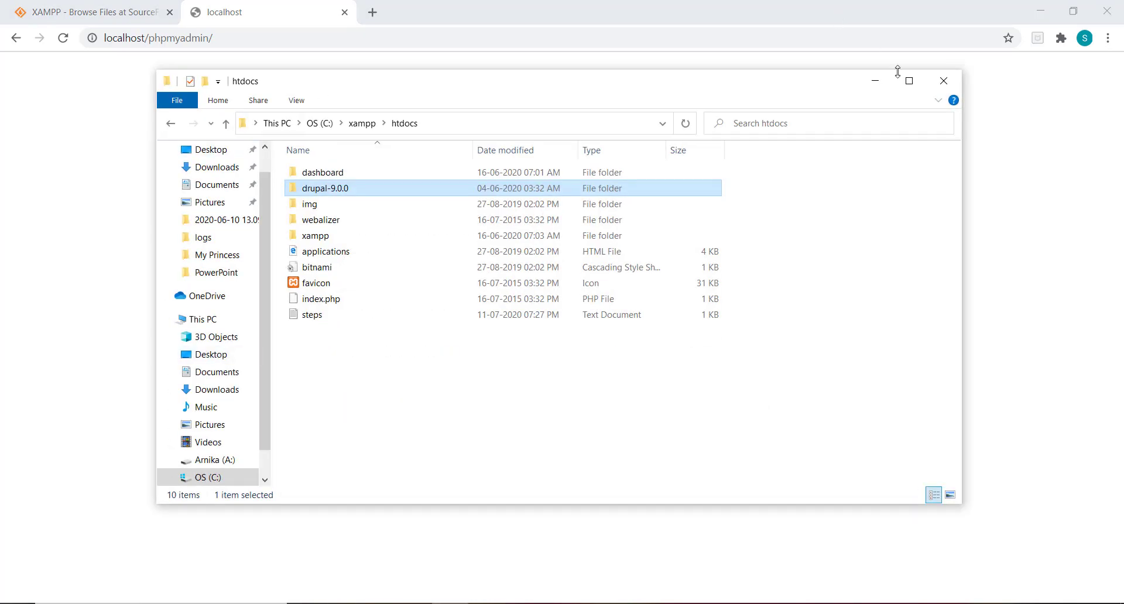
click(909, 85)
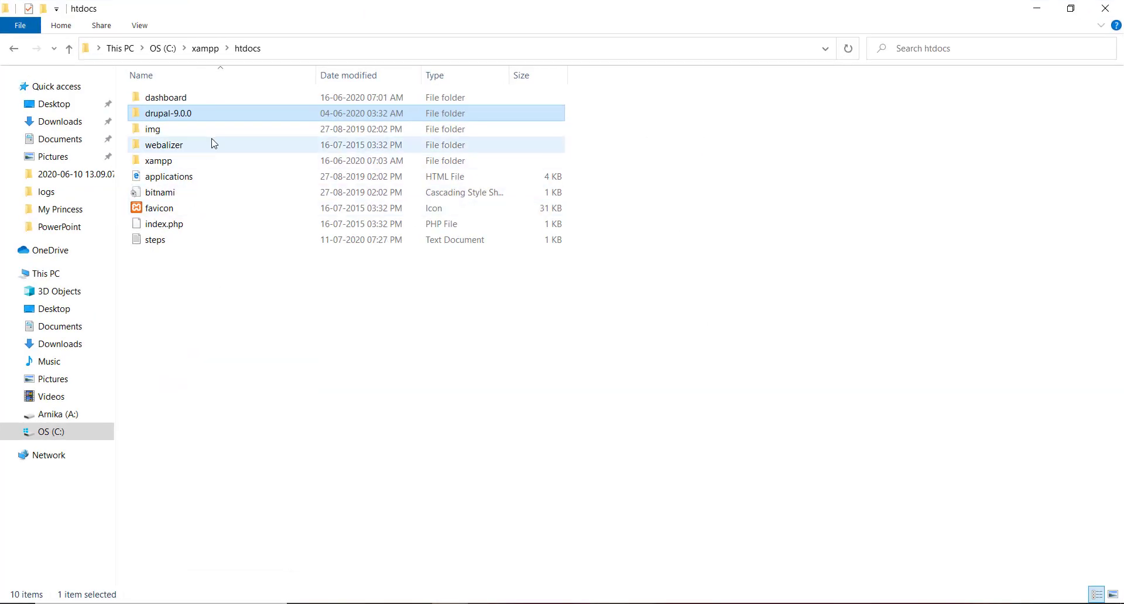
click(205, 48)
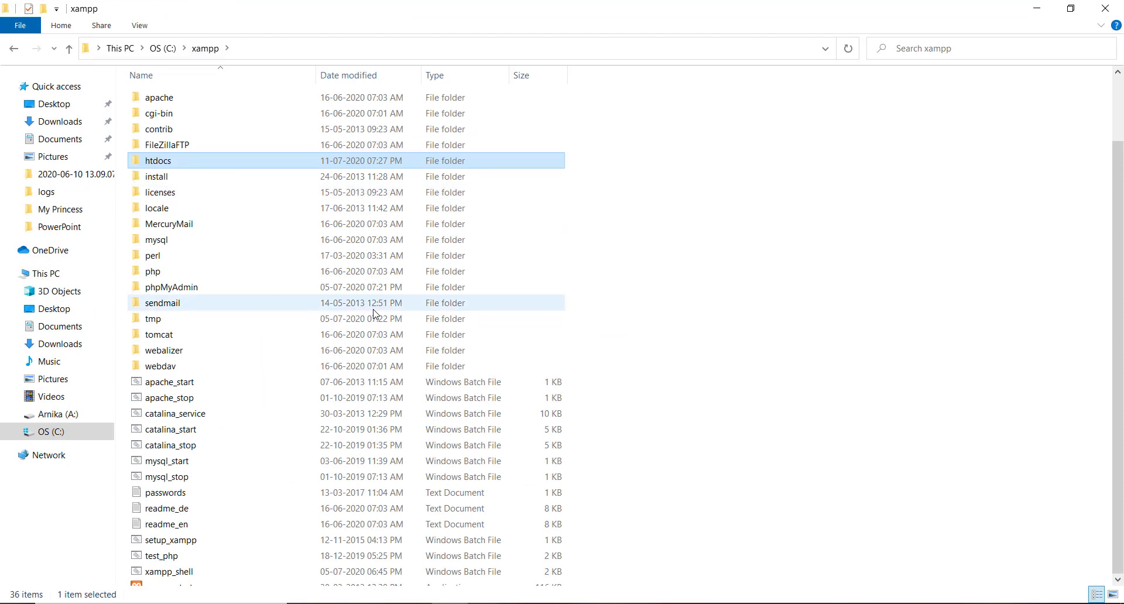
scroll(372, 316, down, 2)
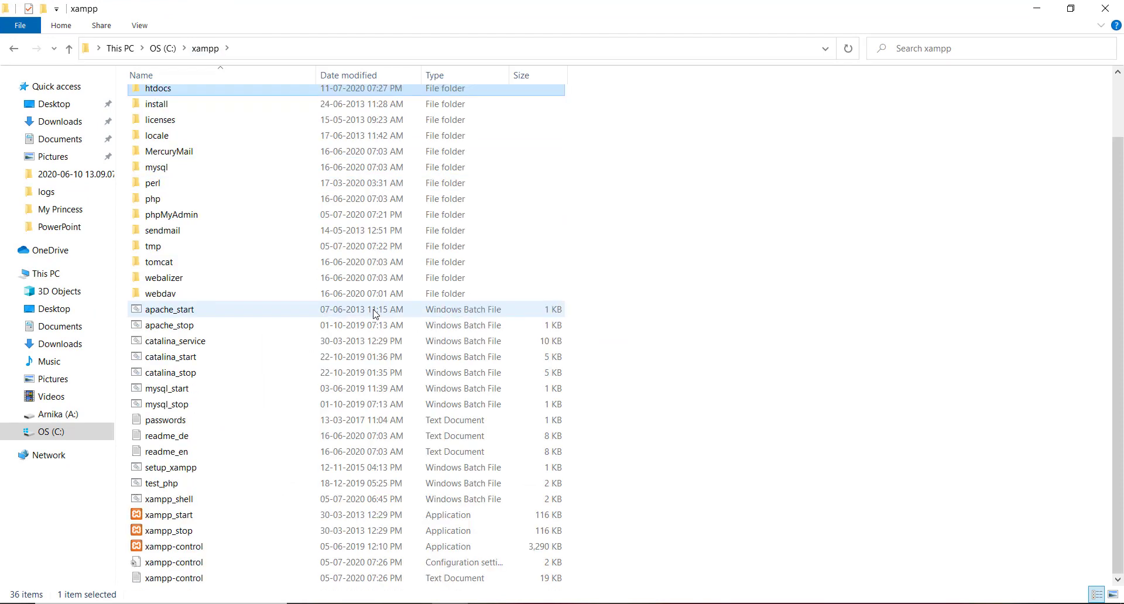
click(168, 547)
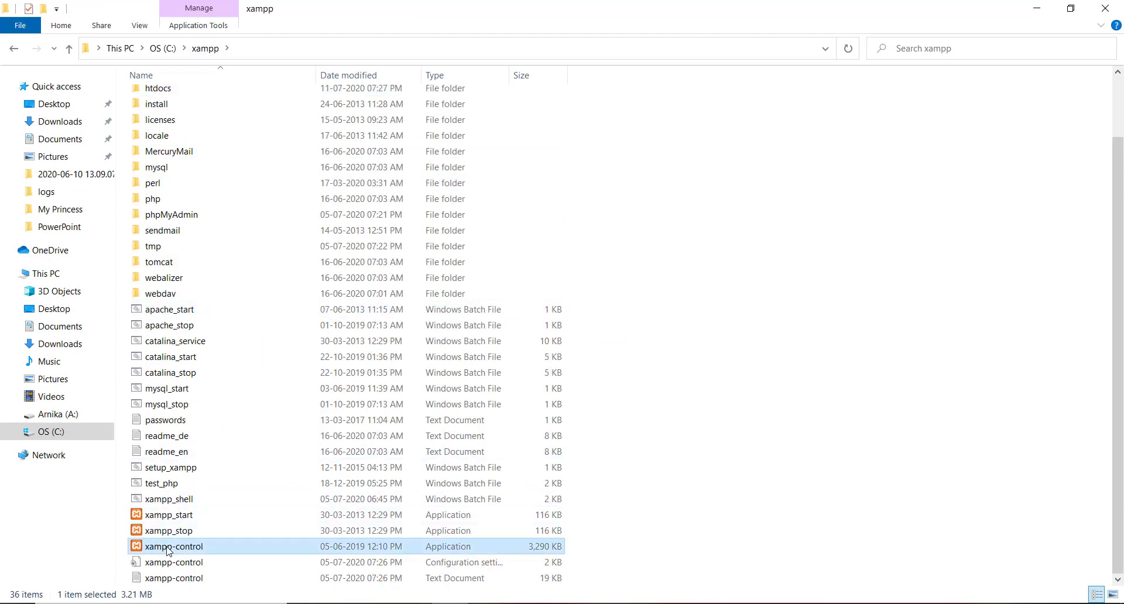
double_click(421, 544)
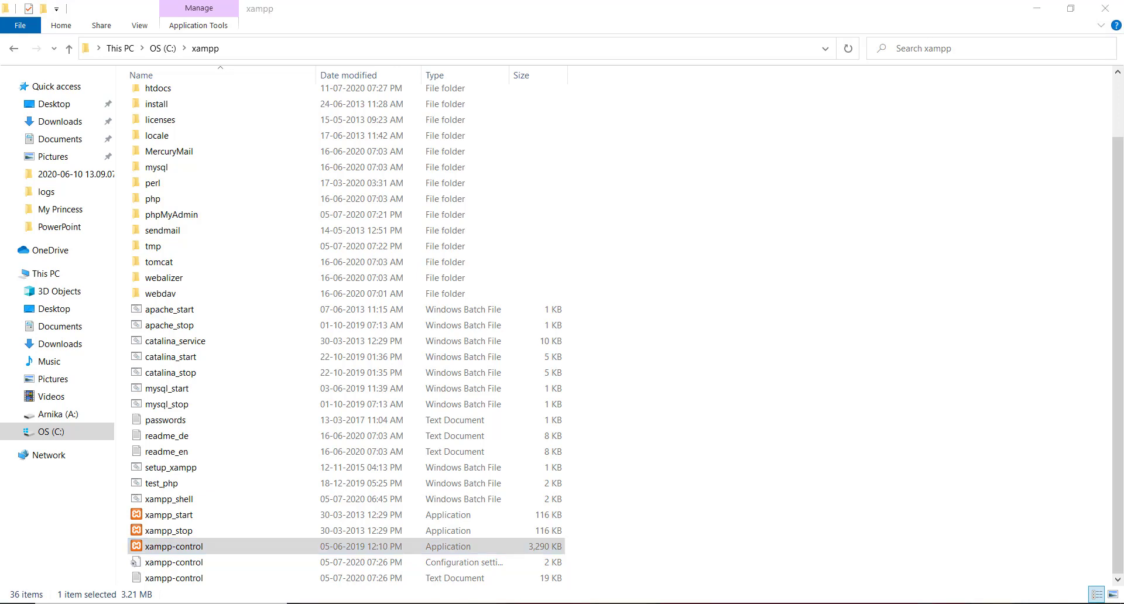
right_click(933, 603)
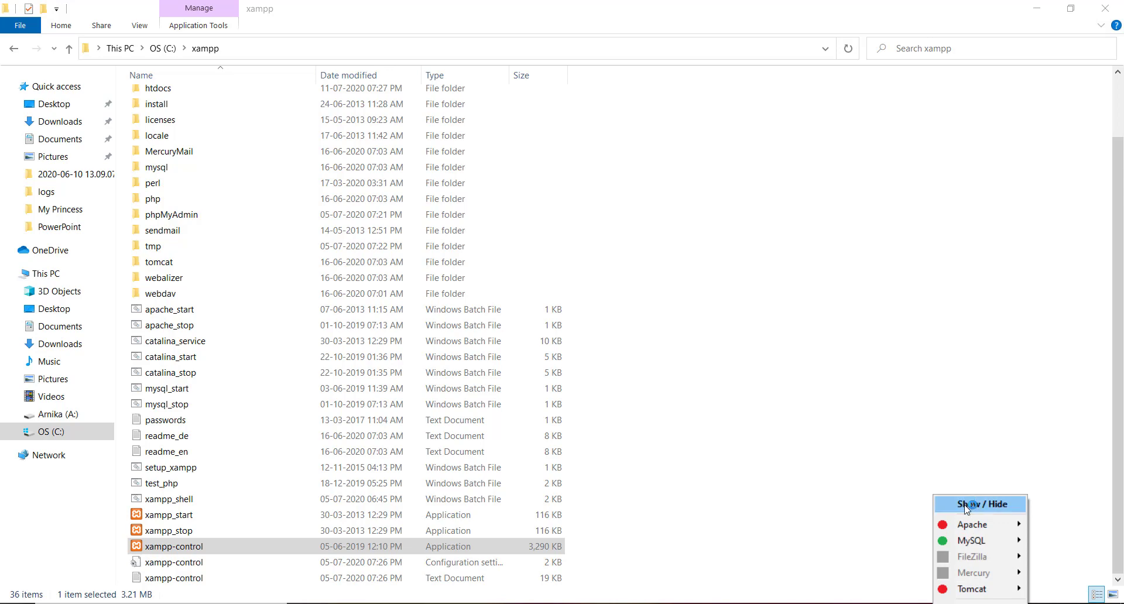
click(965, 503)
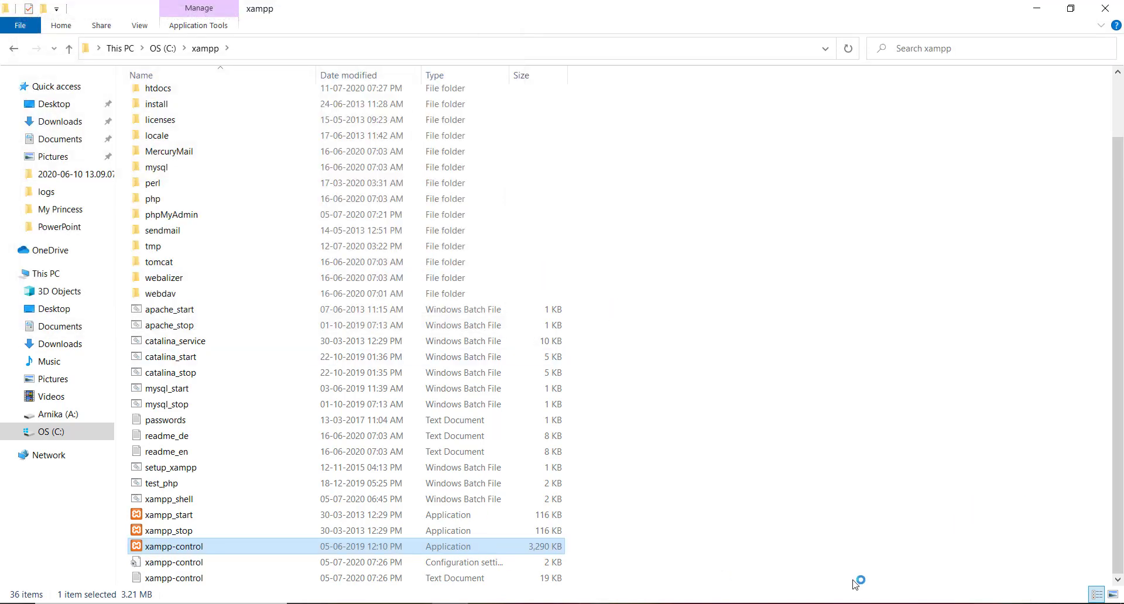
Step: Check Apache (80, 443) and MySQL (3306) autostart in Config, then minimize the panel
right_click(933, 602)
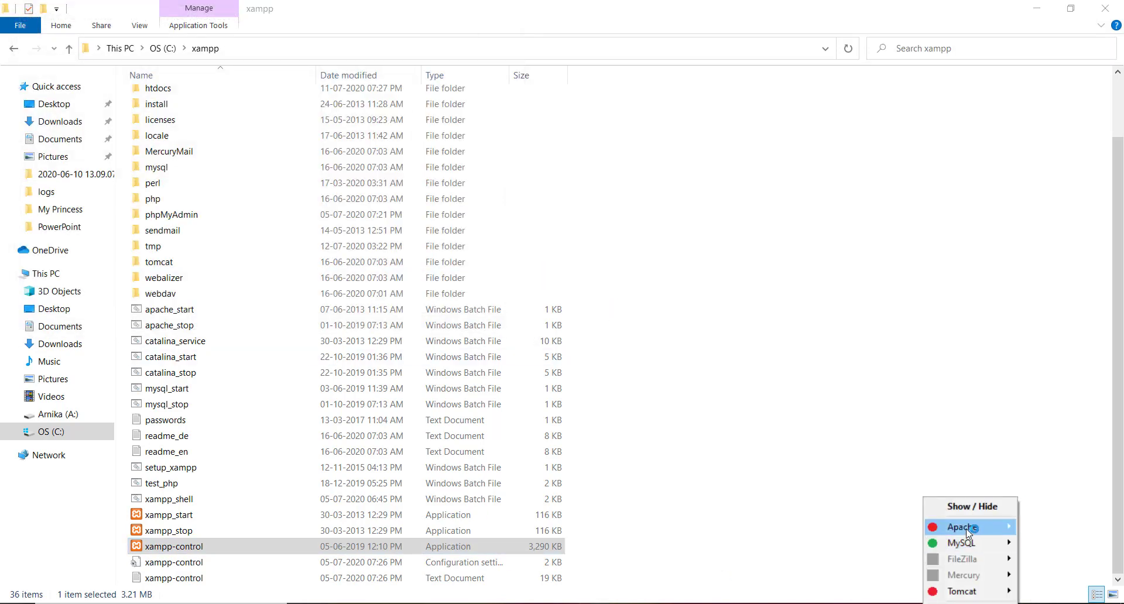
click(975, 507)
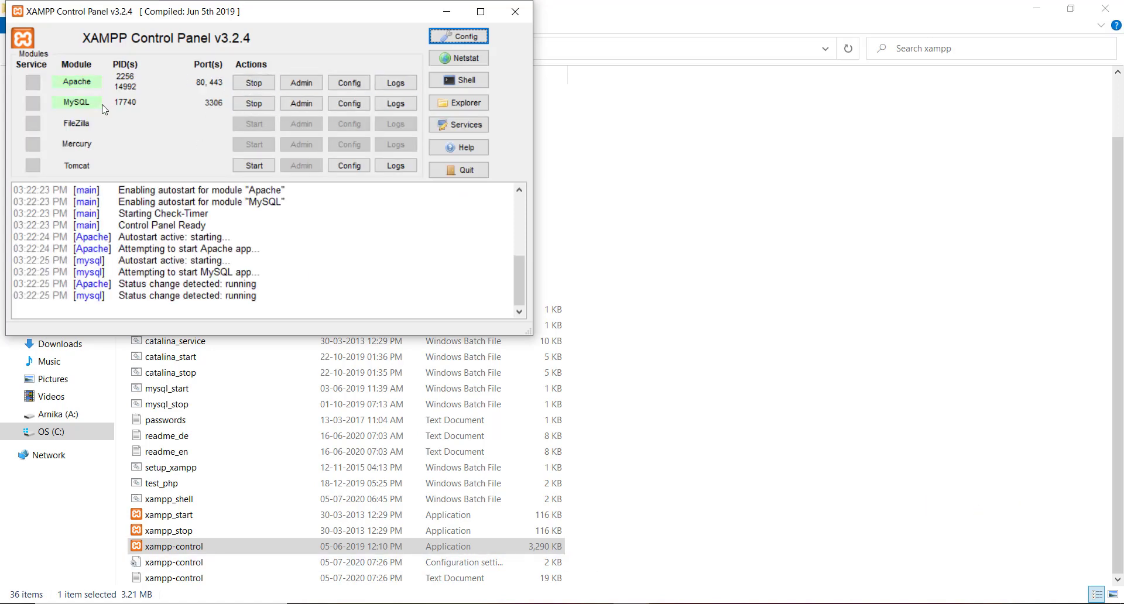
click(449, 43)
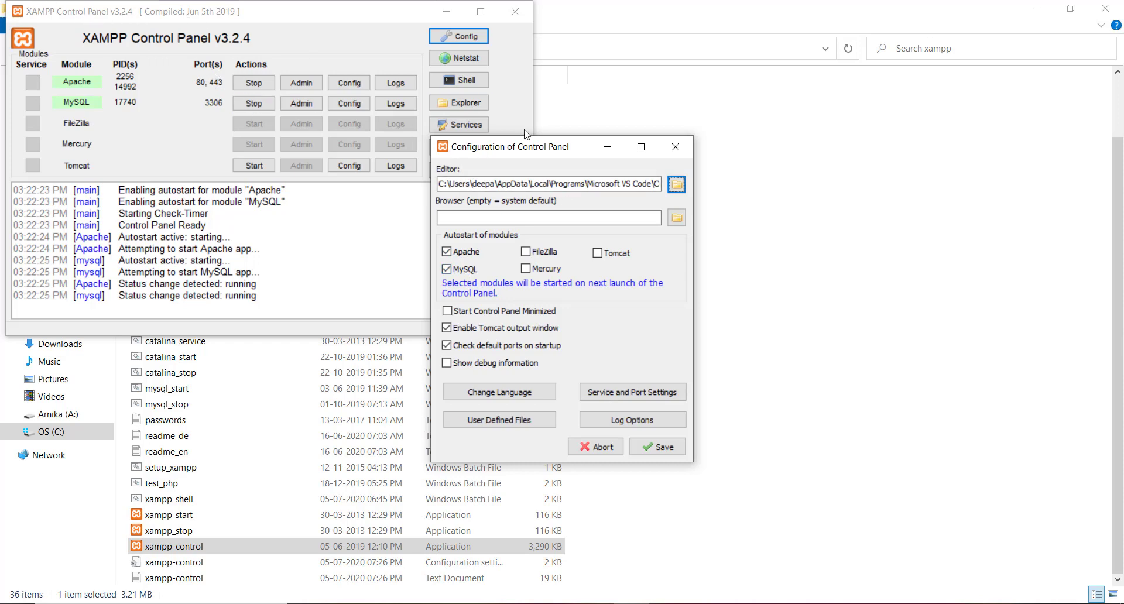
click(675, 147)
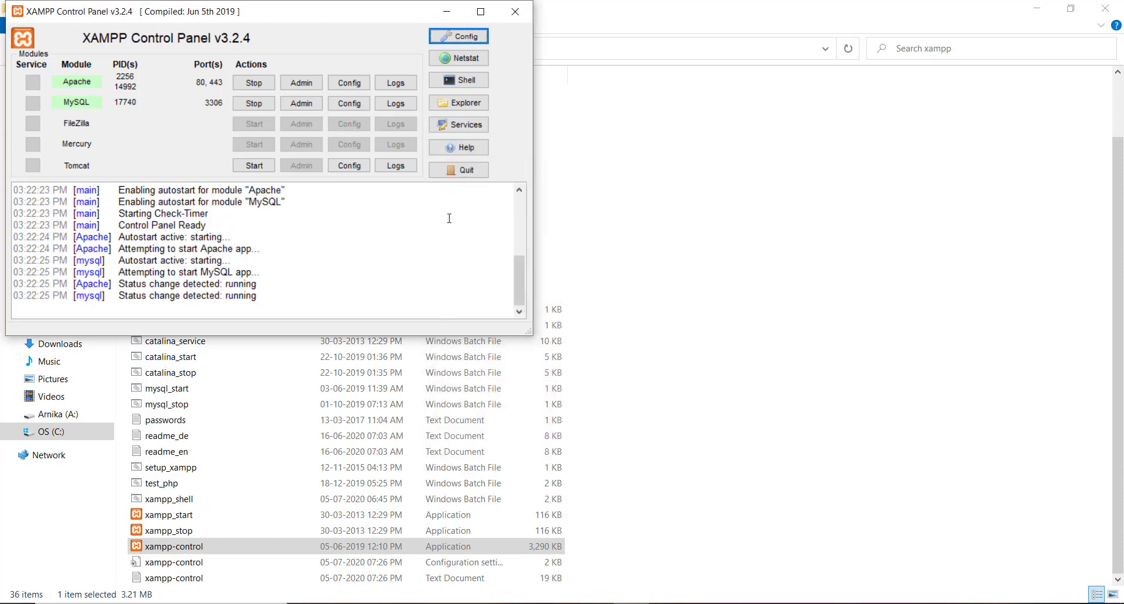
click(446, 13)
Step: Reload localhost/phpmyadmin and create an empty database named coding-made-easy
key(alt+Tab)
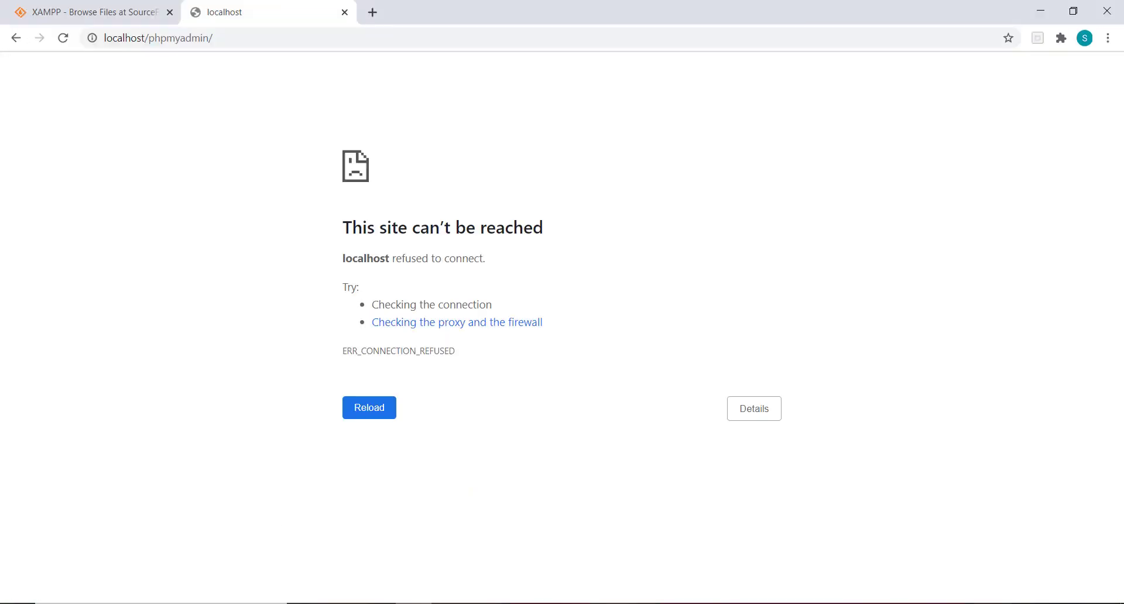
click(280, 34)
key(Return)
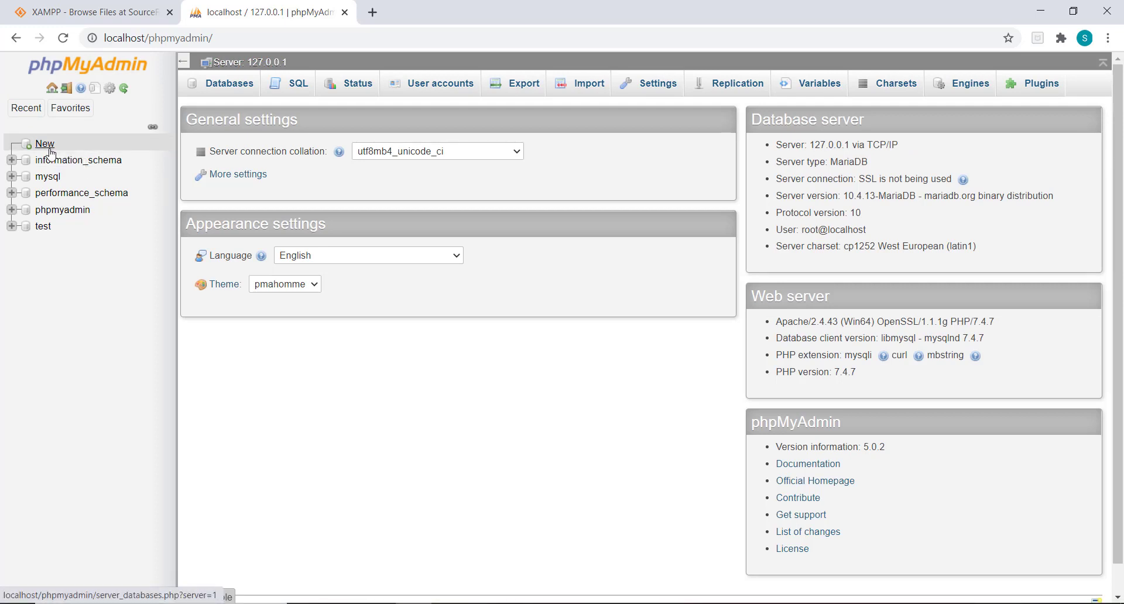
click(52, 153)
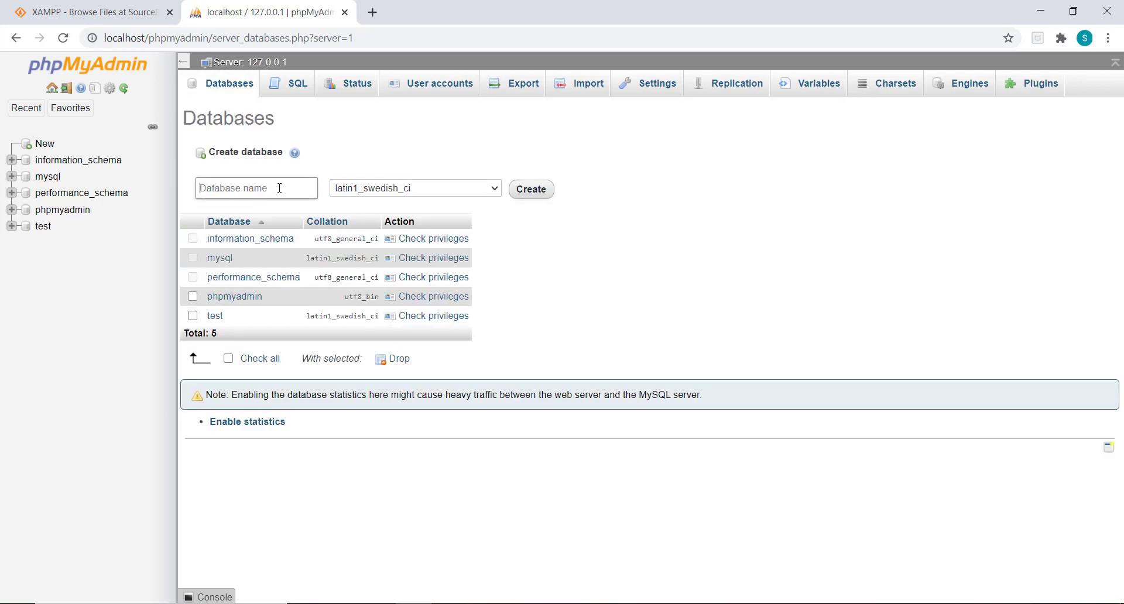
text(coding-made-easy)
key(ctrl+a)
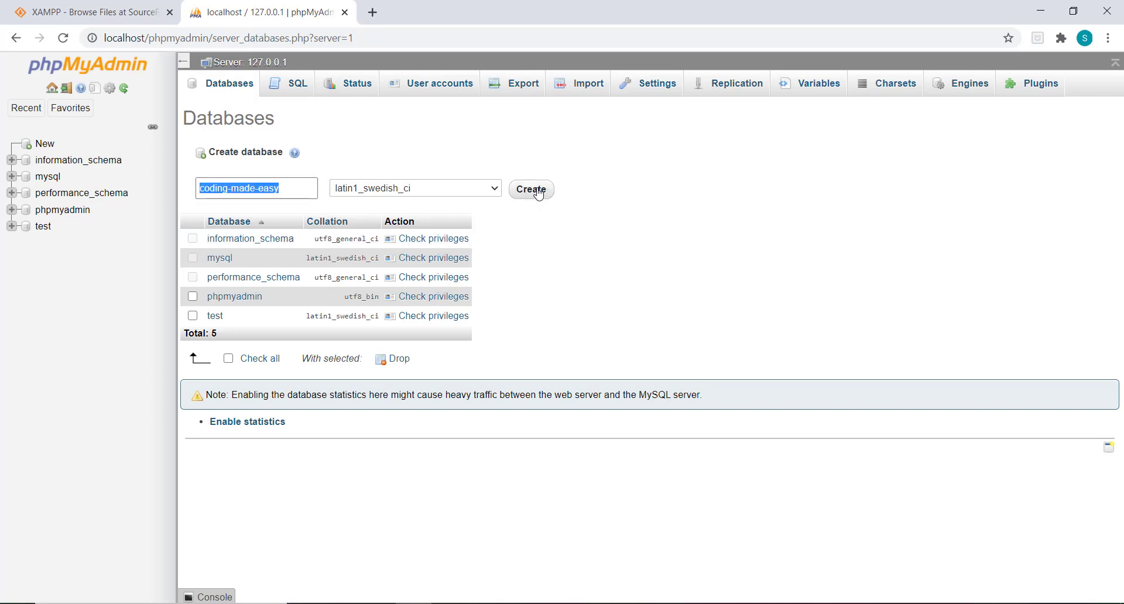
click(530, 189)
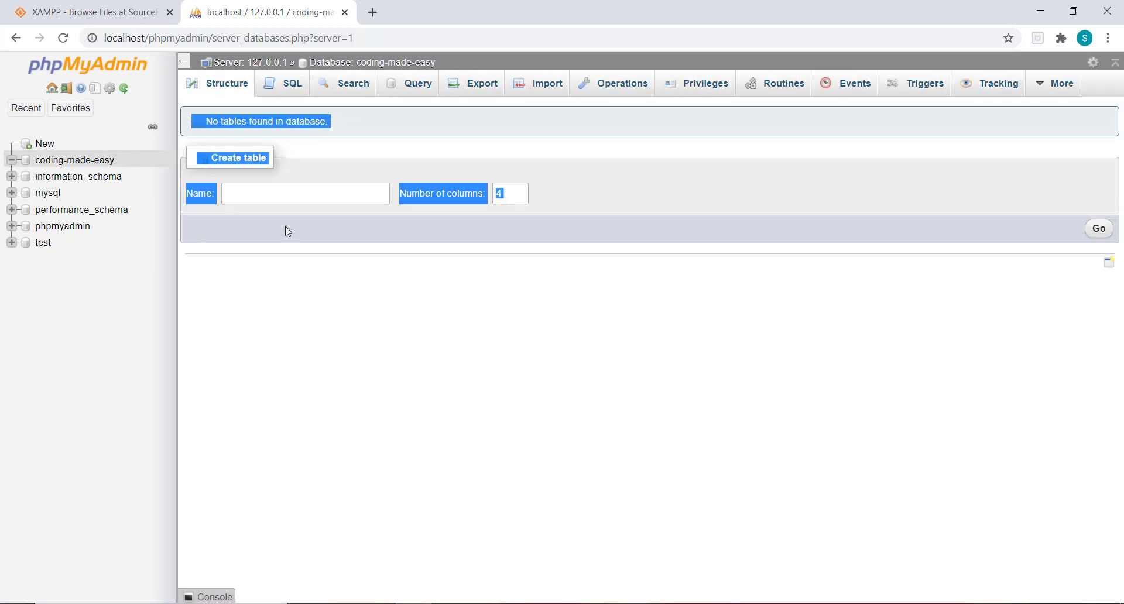
click(397, 208)
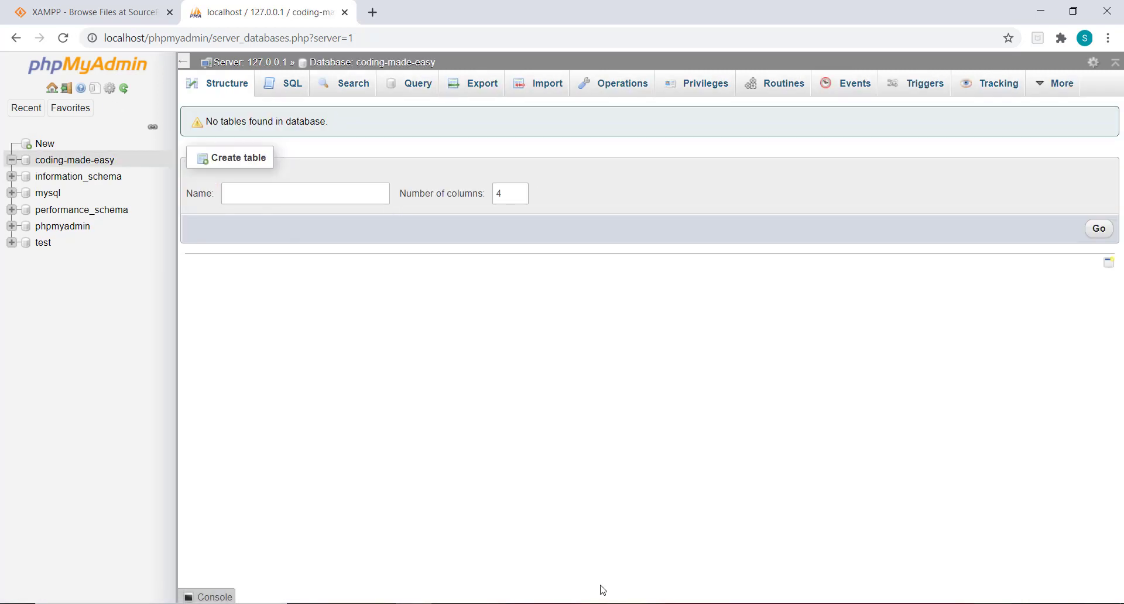
Step: Open a new Chrome tab and select the drupal-9.0.0 folder inside htdocs
click(372, 13)
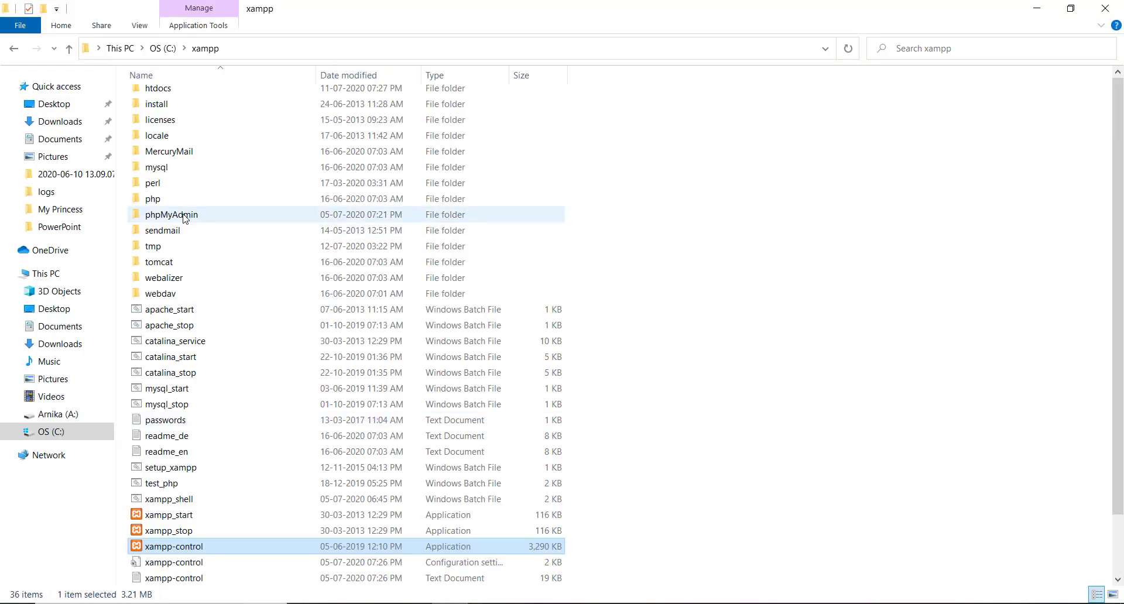
scroll(175, 176, up, 3)
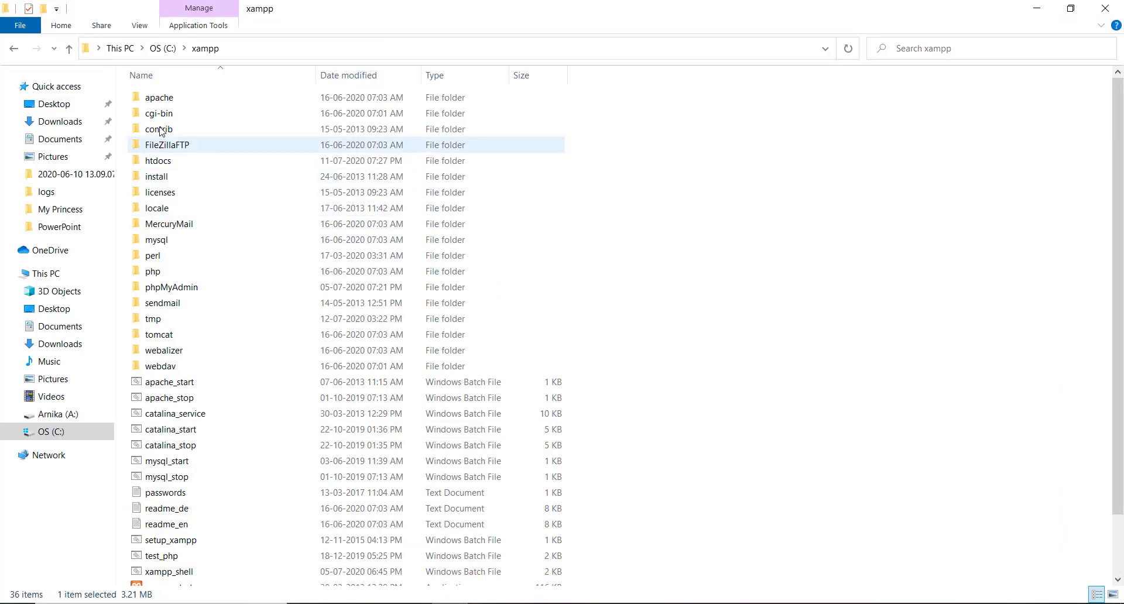
double_click(159, 161)
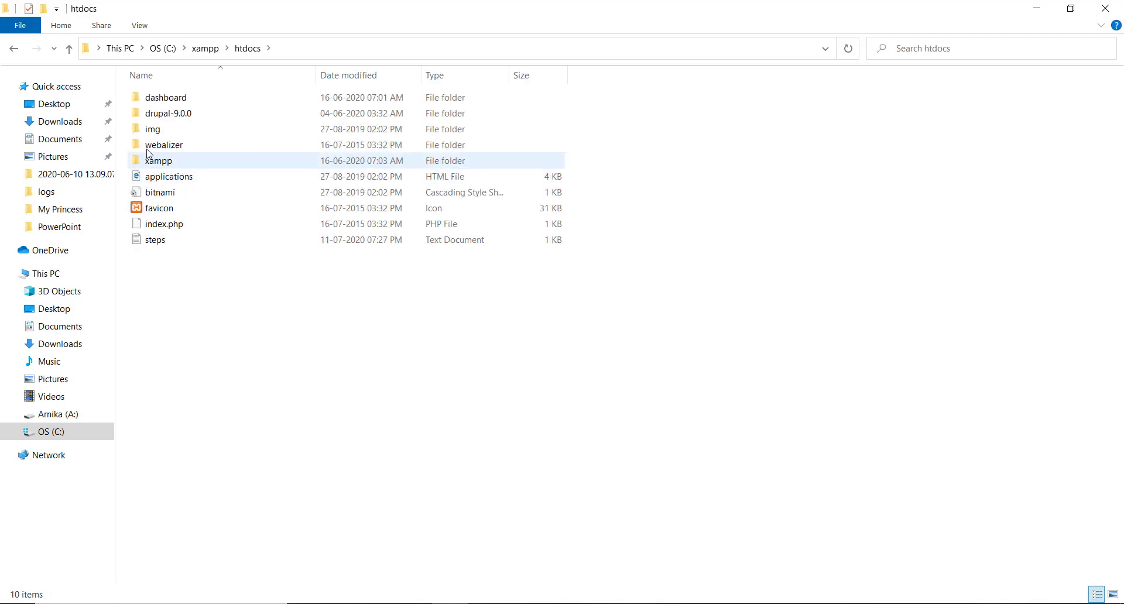
click(164, 119)
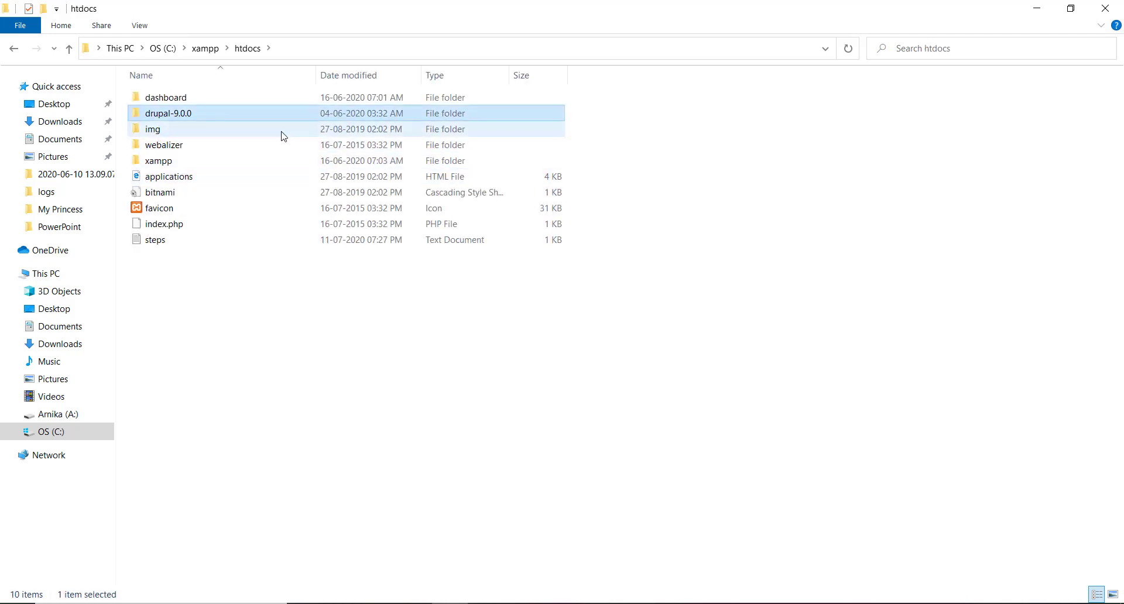
Step: Enter locaalhost/drupal-9.0.0 in the new tab, landing on Google search results
key(alt+Tab)
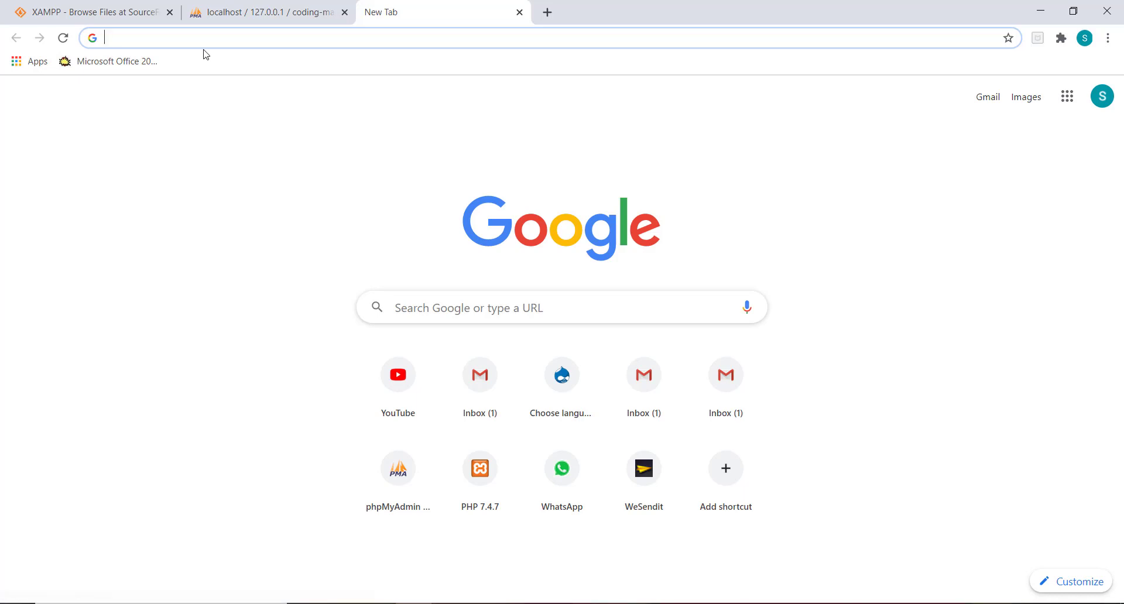
text(locaalhost)
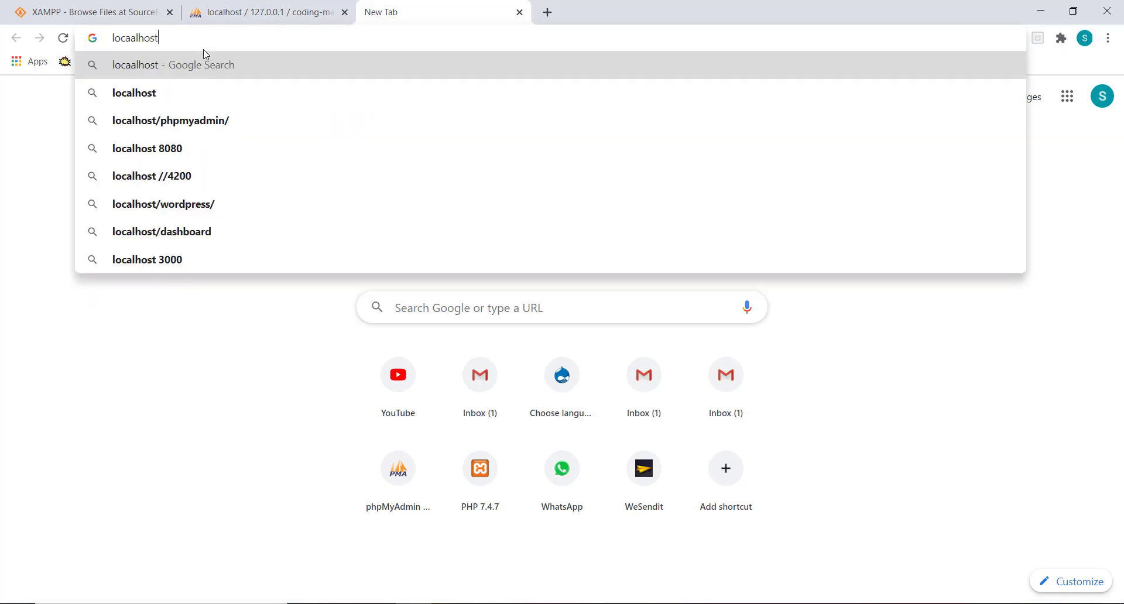
text(/drupal)
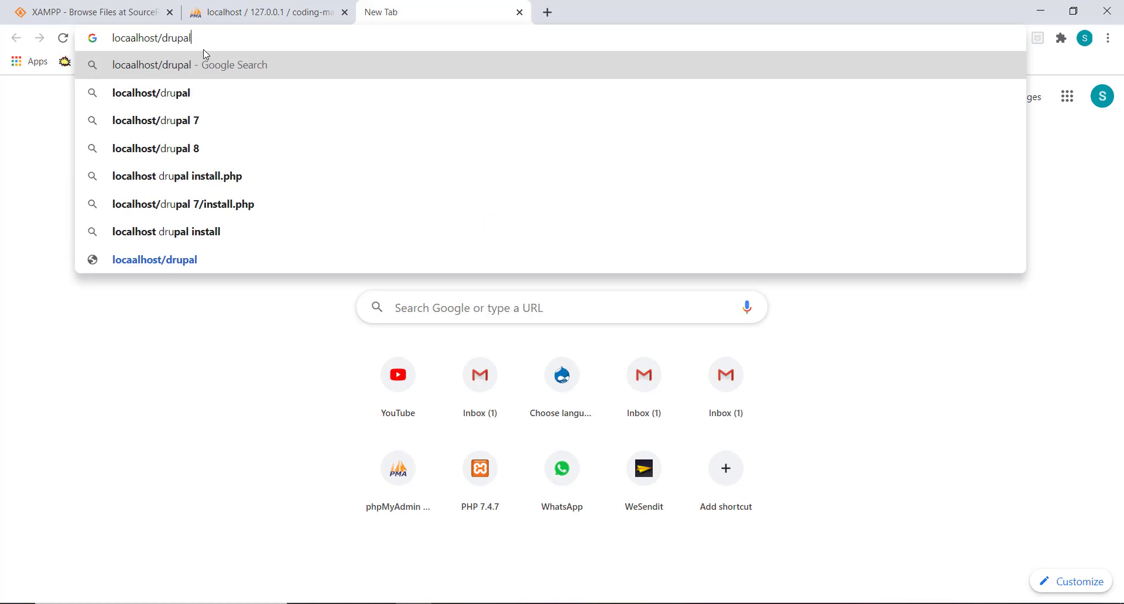
text(-9.0.0)
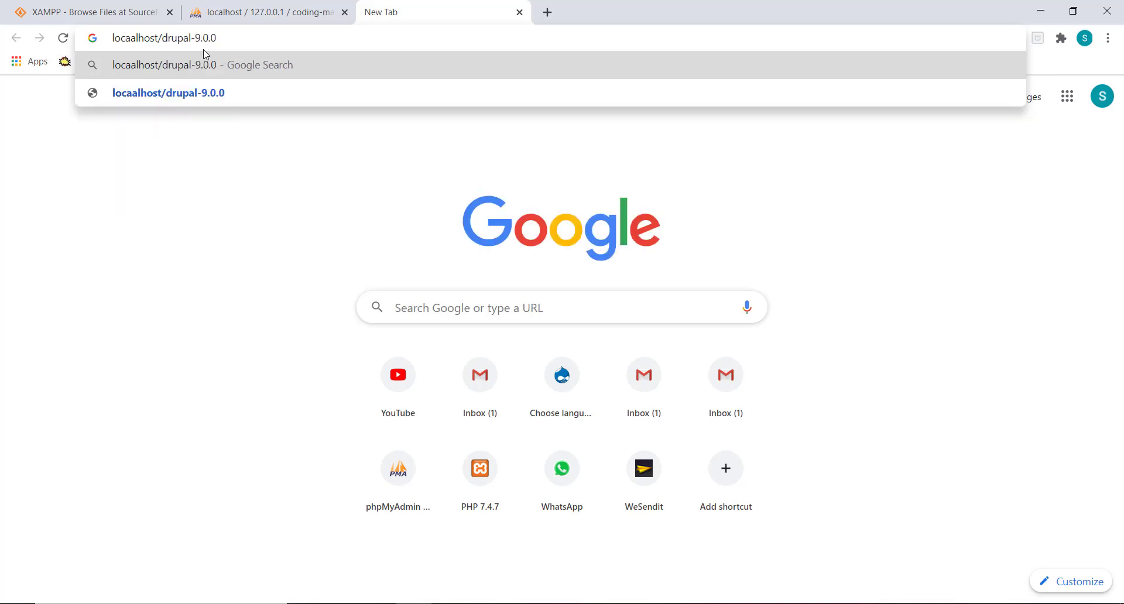
key(Return)
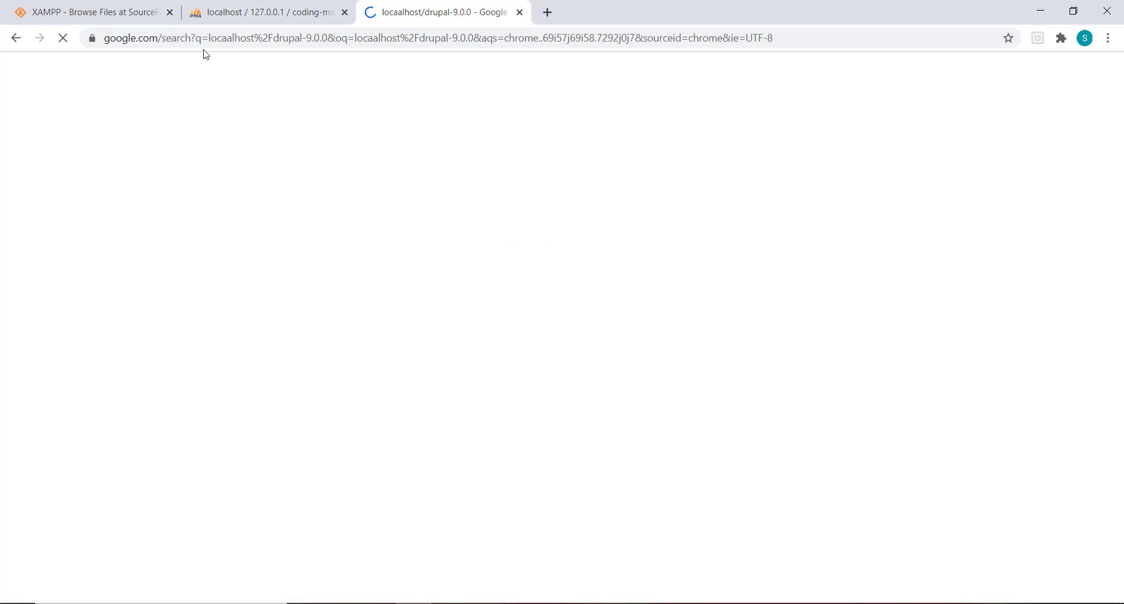
click(528, 39)
key(alt+Tab)
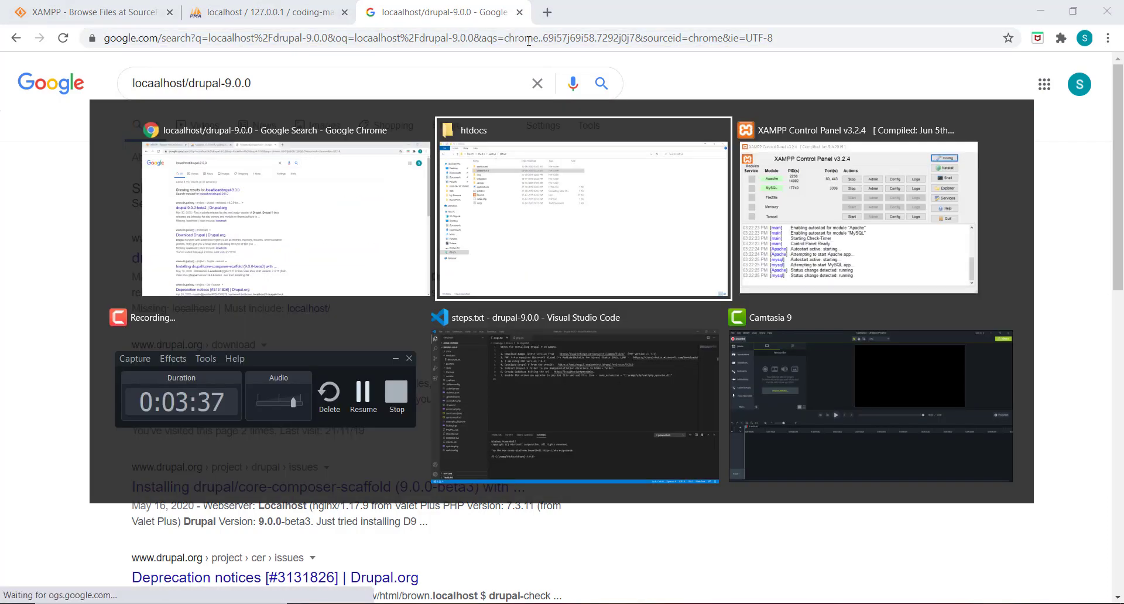
Step: Reread step 7 in steps.txt, highlighting the words opcache and php.ini
key(alt+Tab)
key(alt+Tab)
key(alt+Tab)
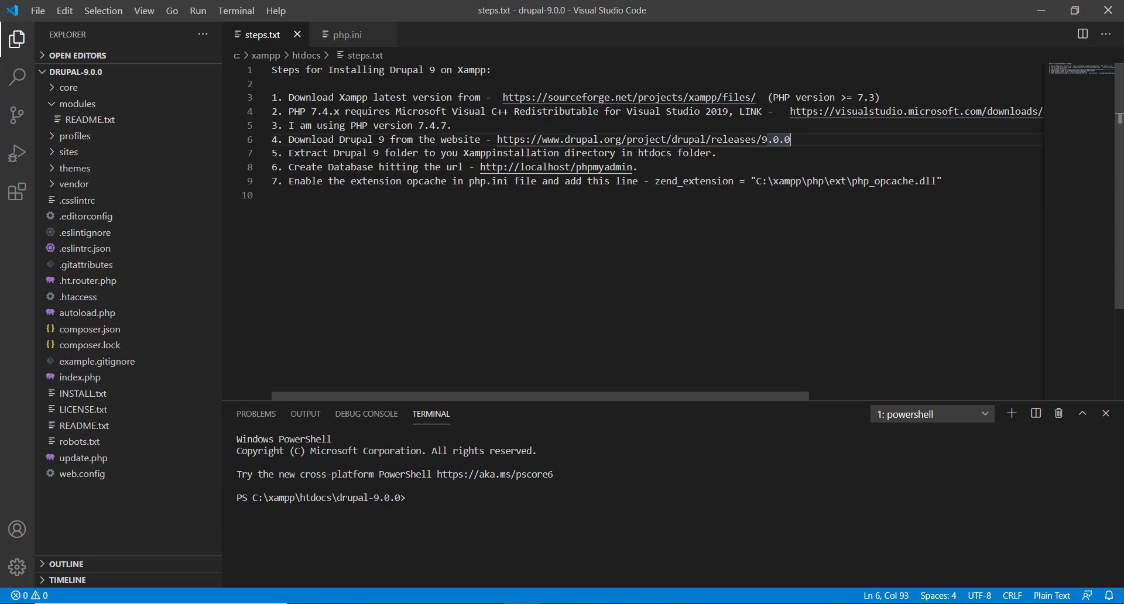
double_click(415, 182)
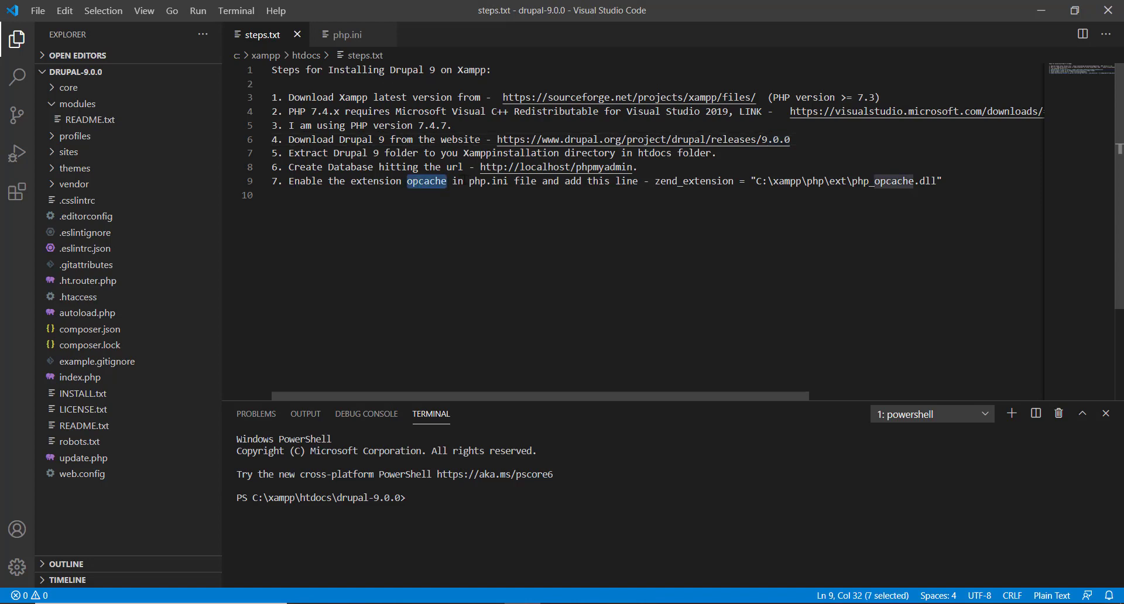
drag(474, 181, 520, 182)
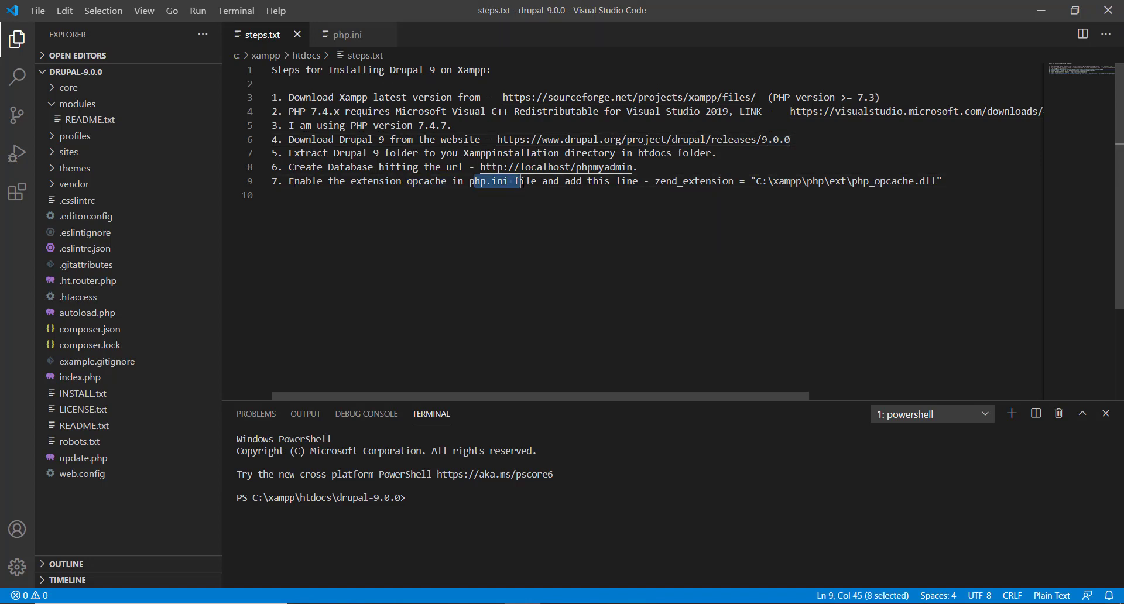
click(555, 195)
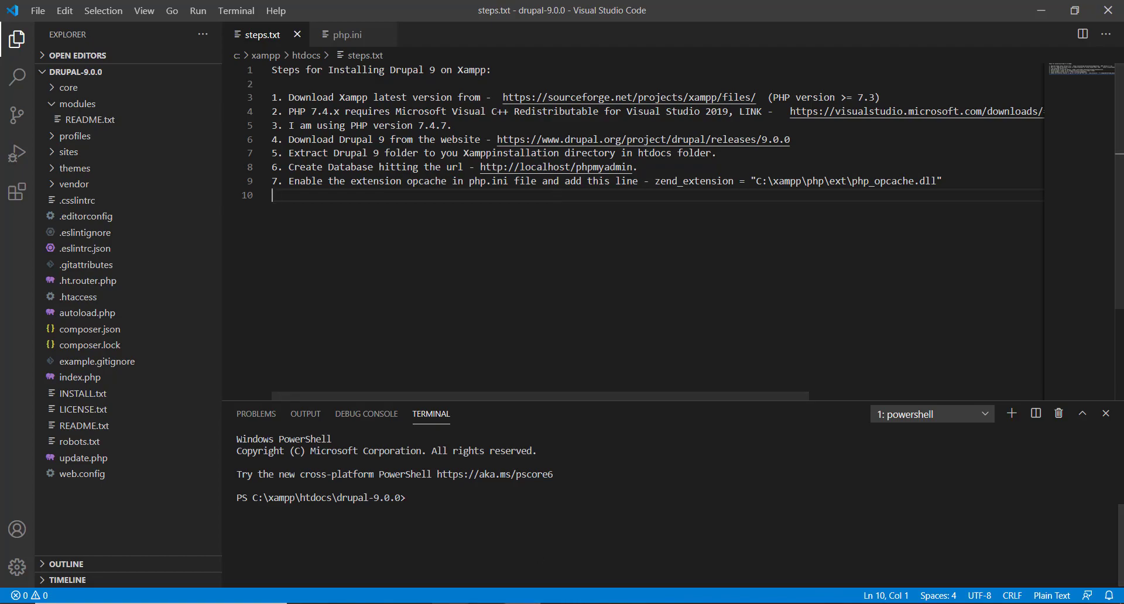
Step: Locate php.ini in the C:\xampp\php folder, then return to Visual Studio Code
key(alt+Tab)
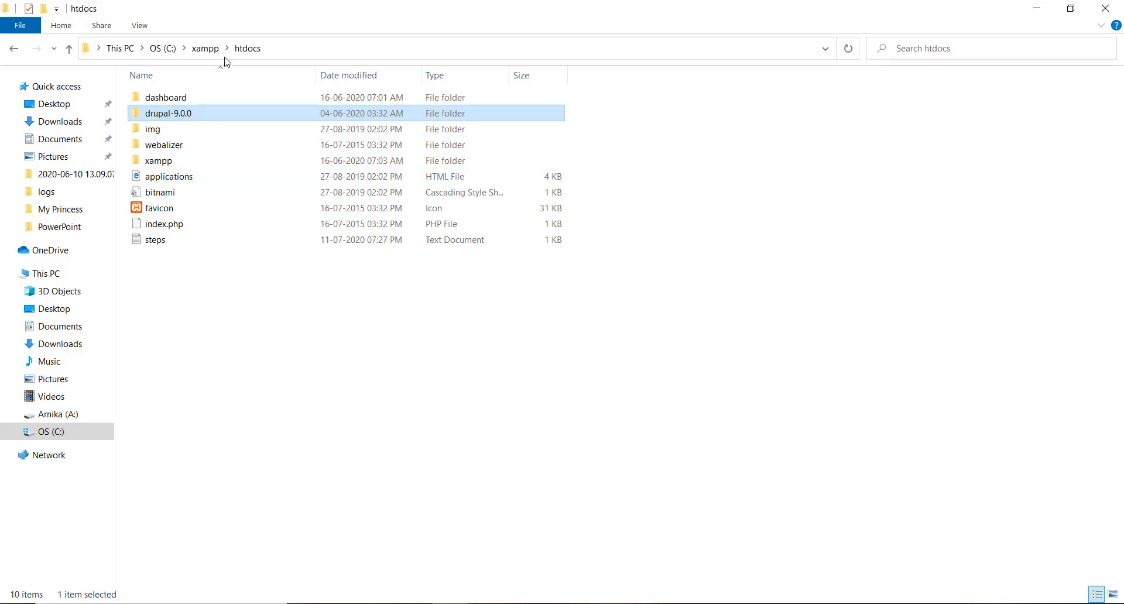
click(217, 51)
scroll(271, 243, down, 2)
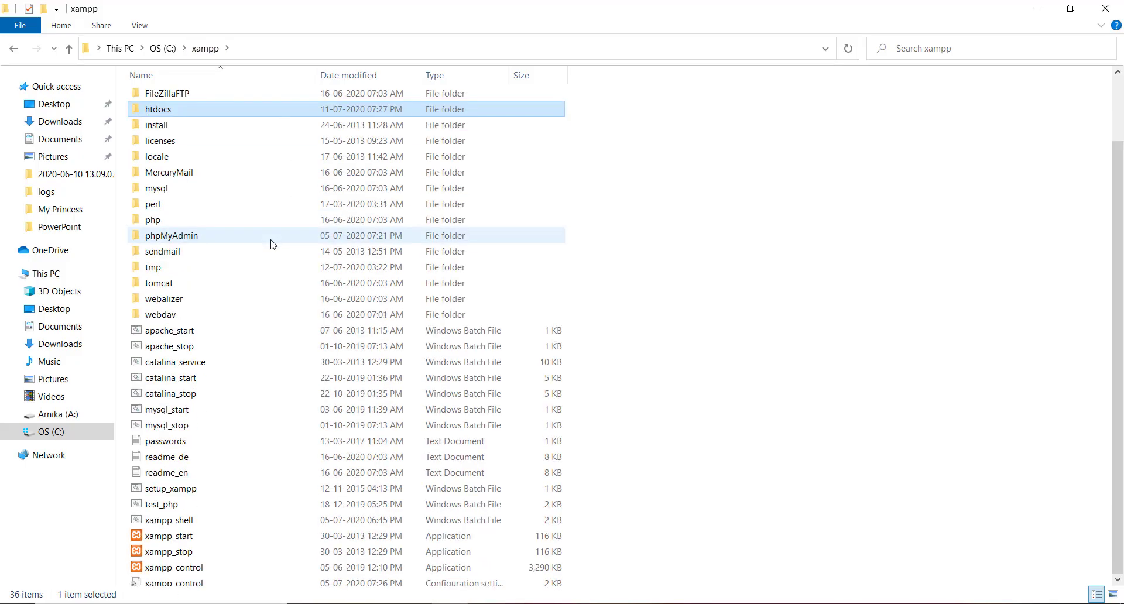
double_click(158, 203)
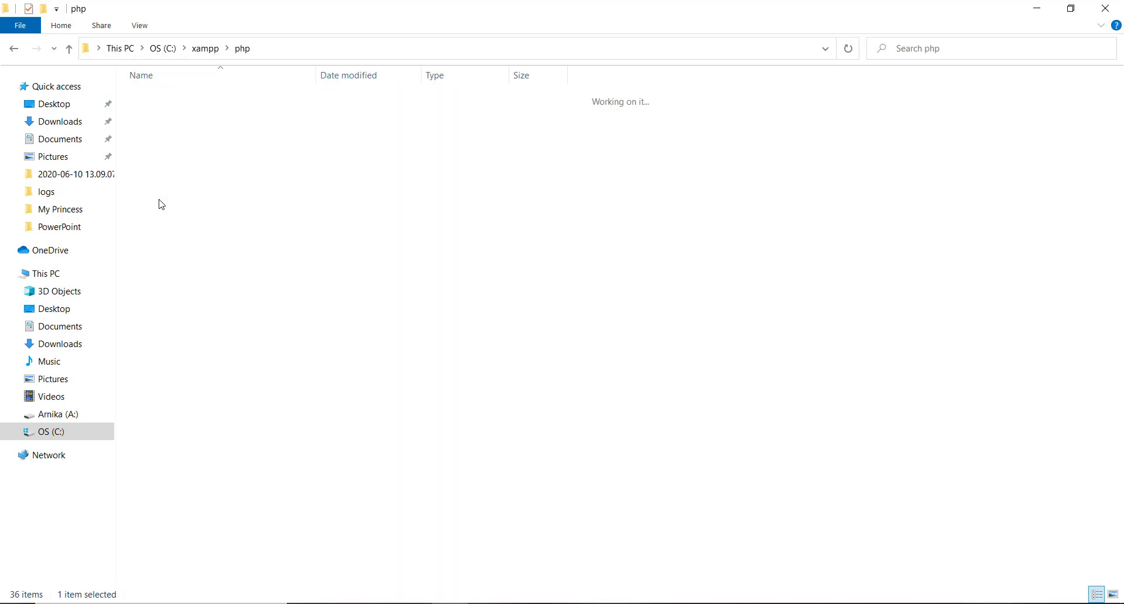
scroll(218, 346, down, 8)
scroll(220, 347, down, 2)
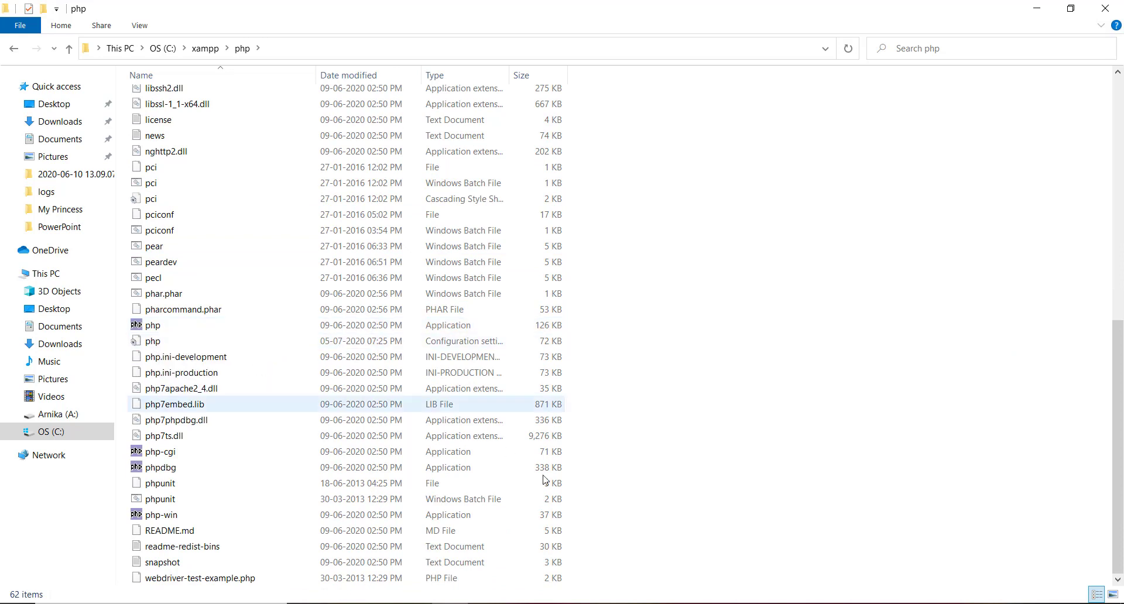
click(522, 603)
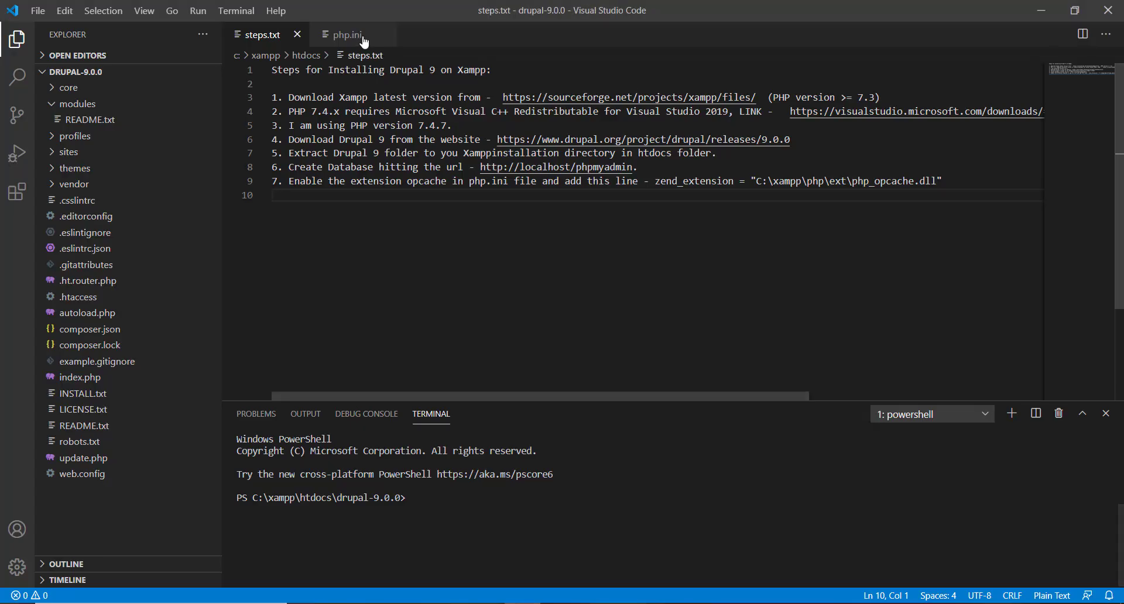
Step: Search php.ini for opcache to reach the [opcache] section
click(361, 38)
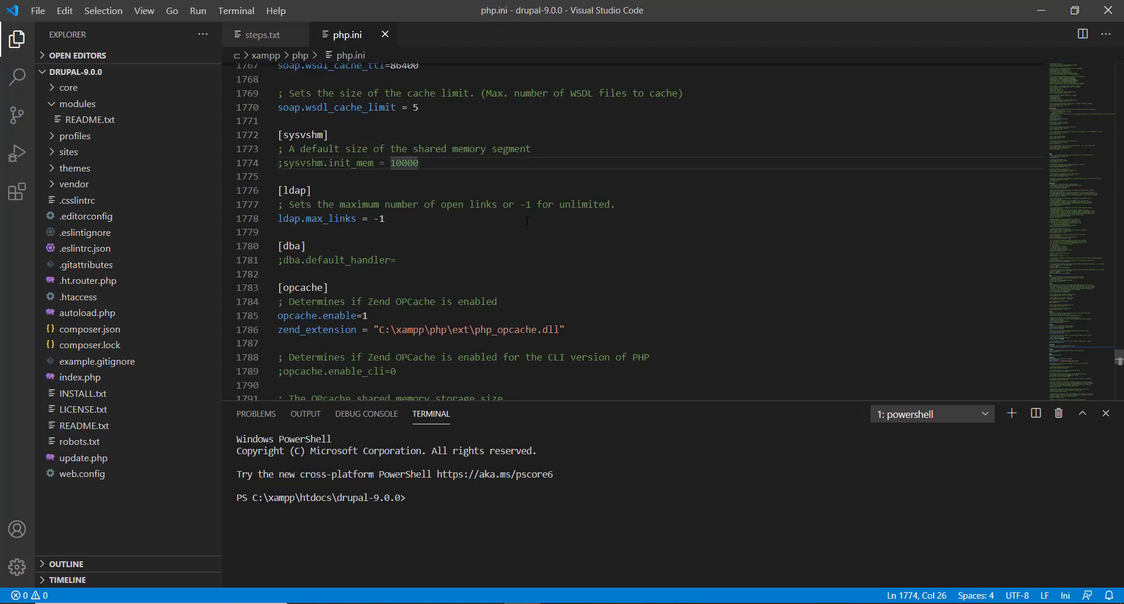
scroll(526, 220, down, 1)
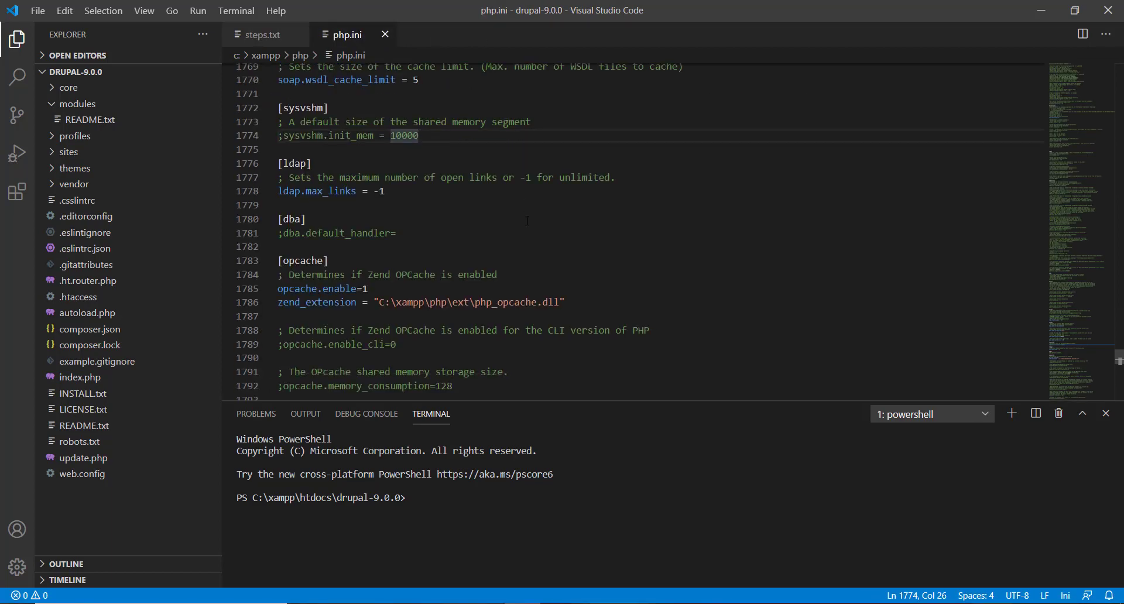
key(ctrl+f)
text(opch)
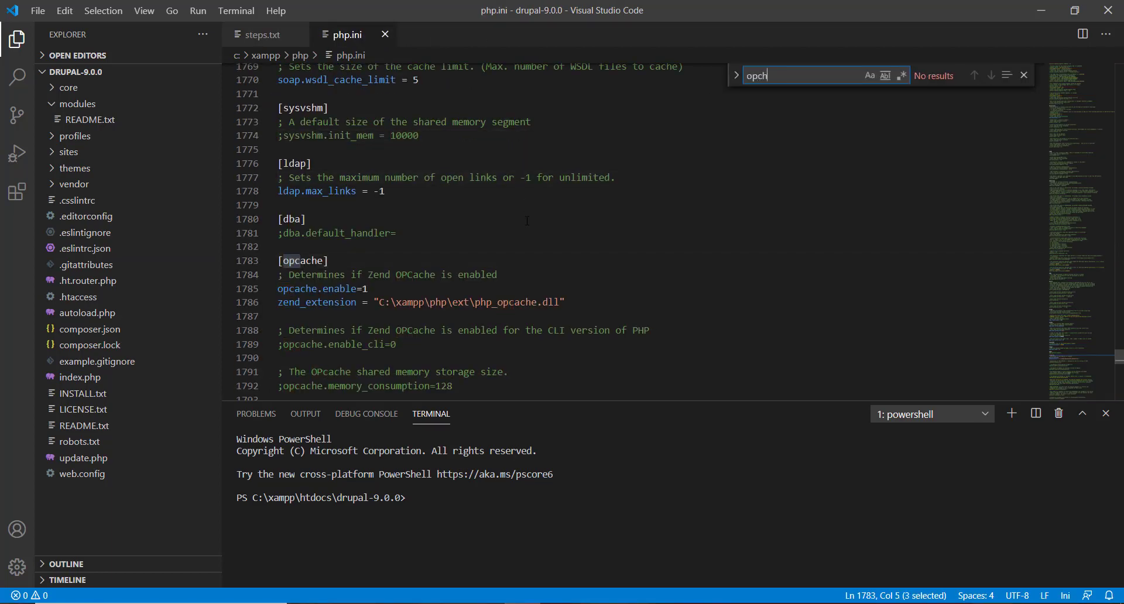
text(a)
key(BackSpace)
key(BackSpace)
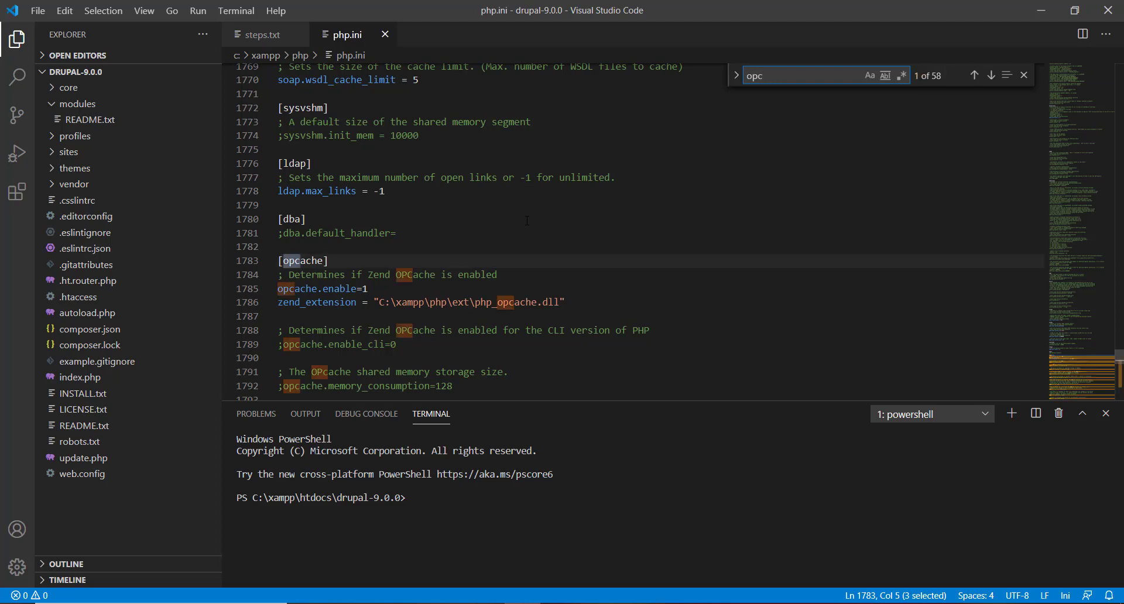
text(ache)
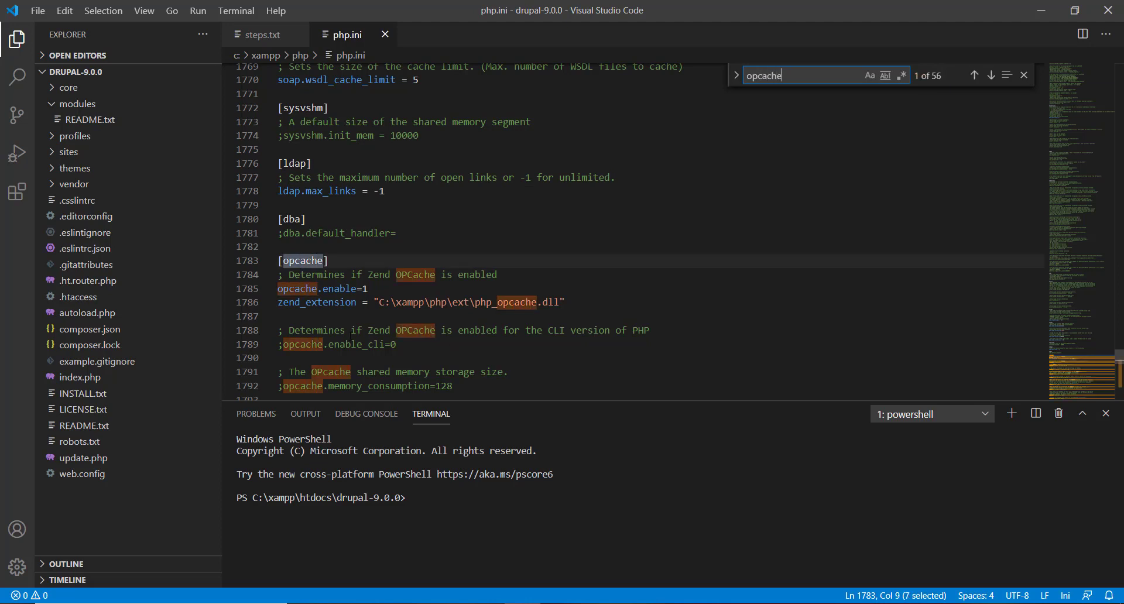
scroll(352, 334, down, 1)
Step: Keep opcache.enable=1 active on line 1785, undoing an accidental semicolon
drag(278, 260, 378, 255)
key(Left)
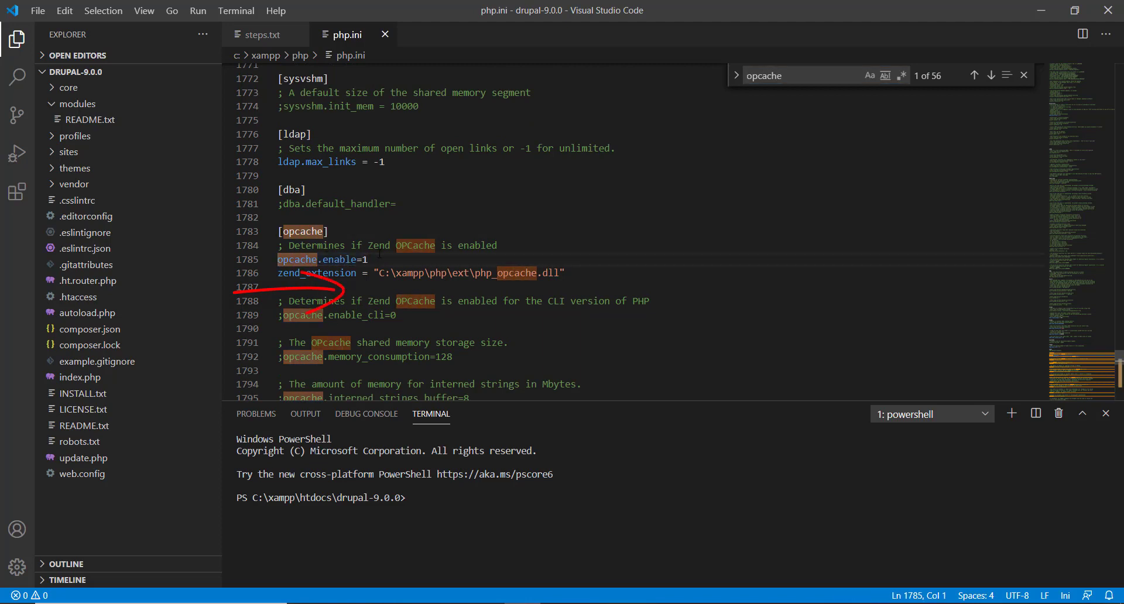
text(;)
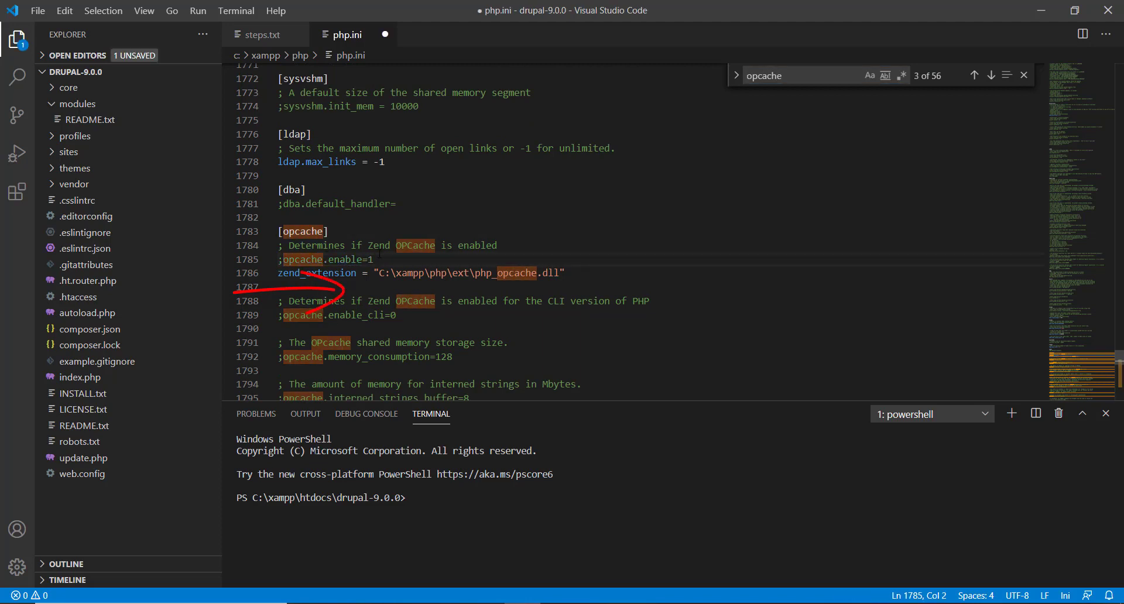
key(ctrl+z)
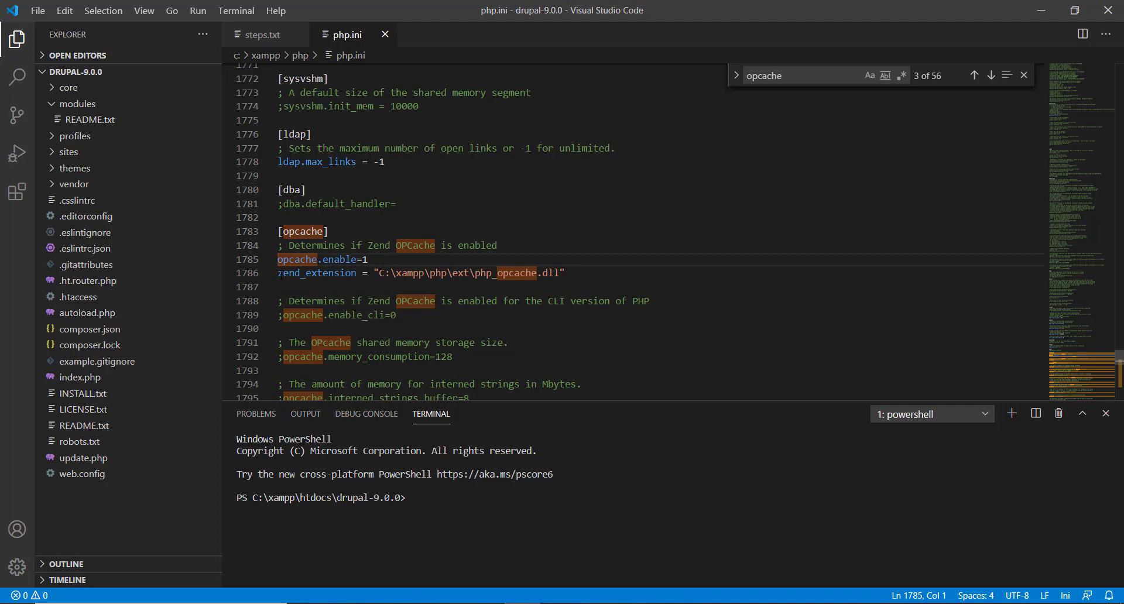
Step: Select the zend_extension path C:\xampp\php\ext\php_opcache.dll on line 1786
drag(279, 273, 436, 273)
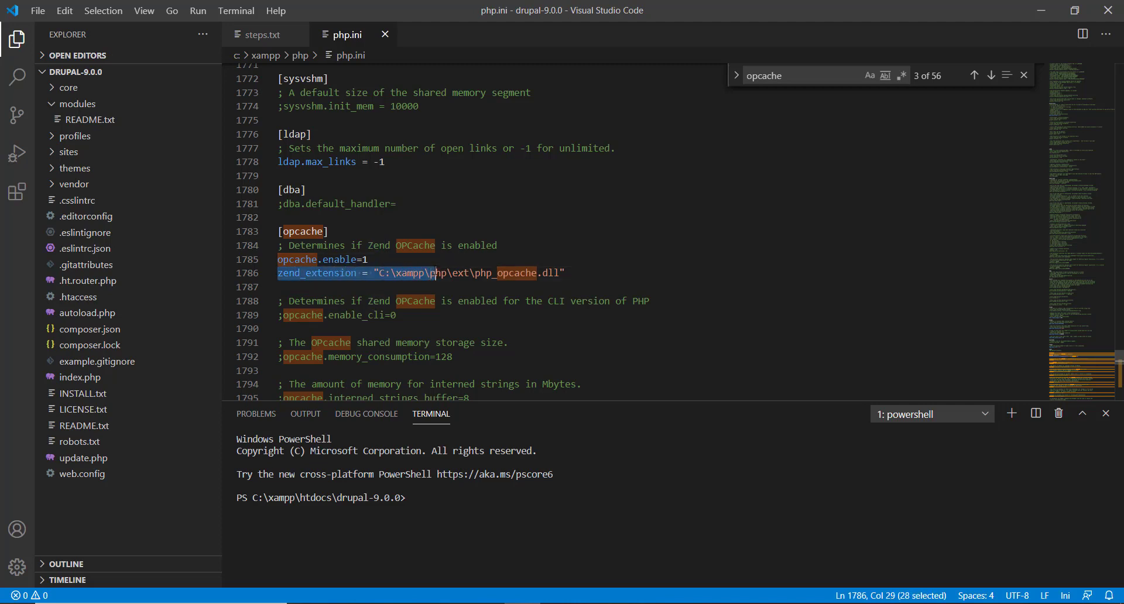
click(431, 273)
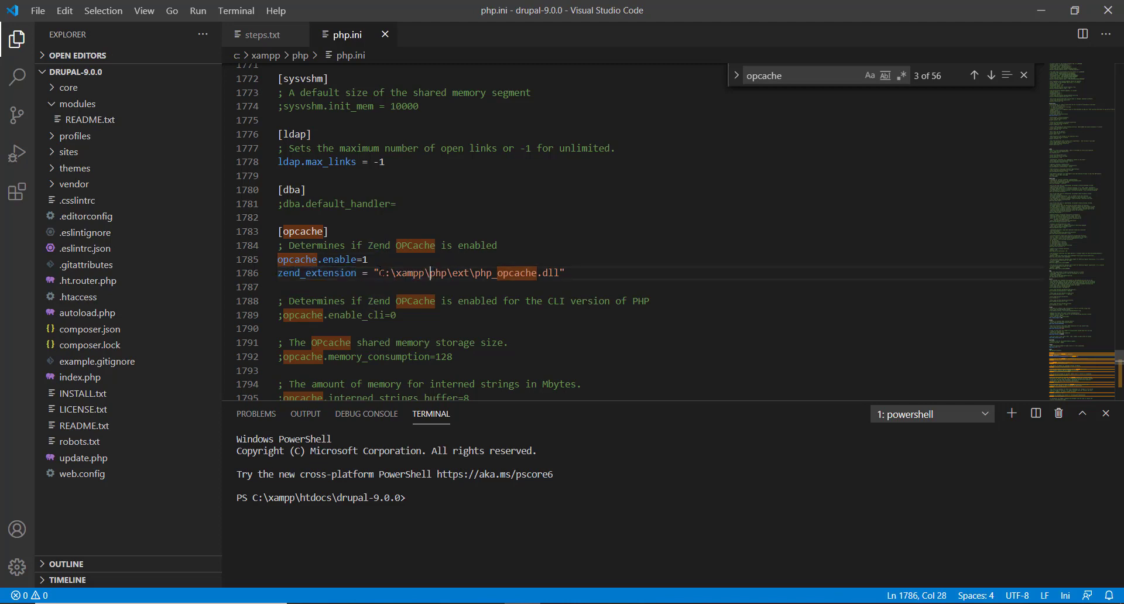
drag(381, 273, 553, 272)
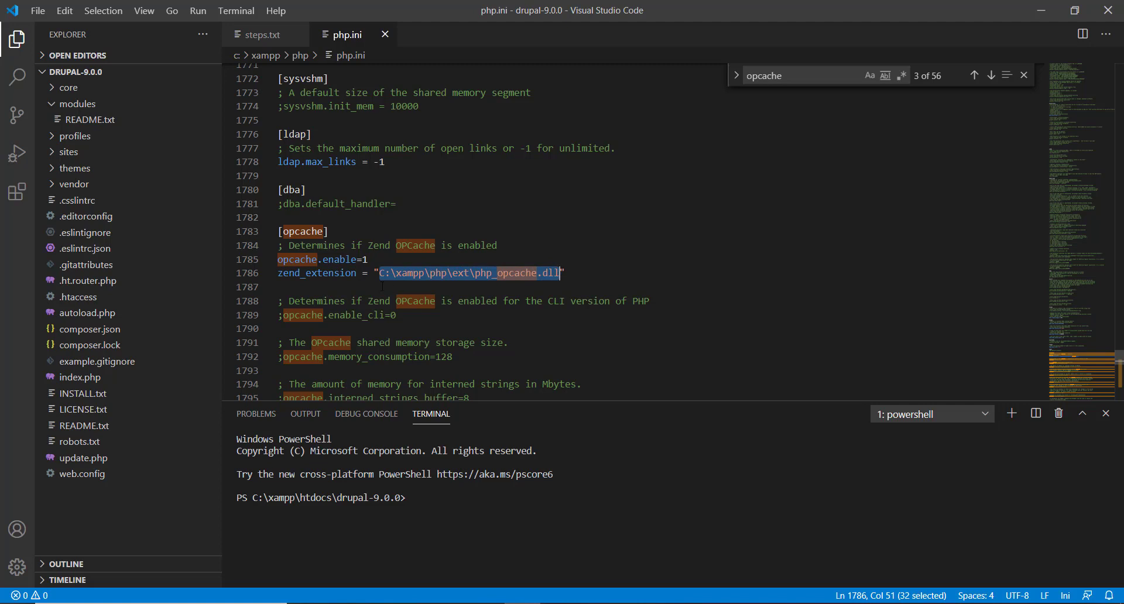
click(380, 273)
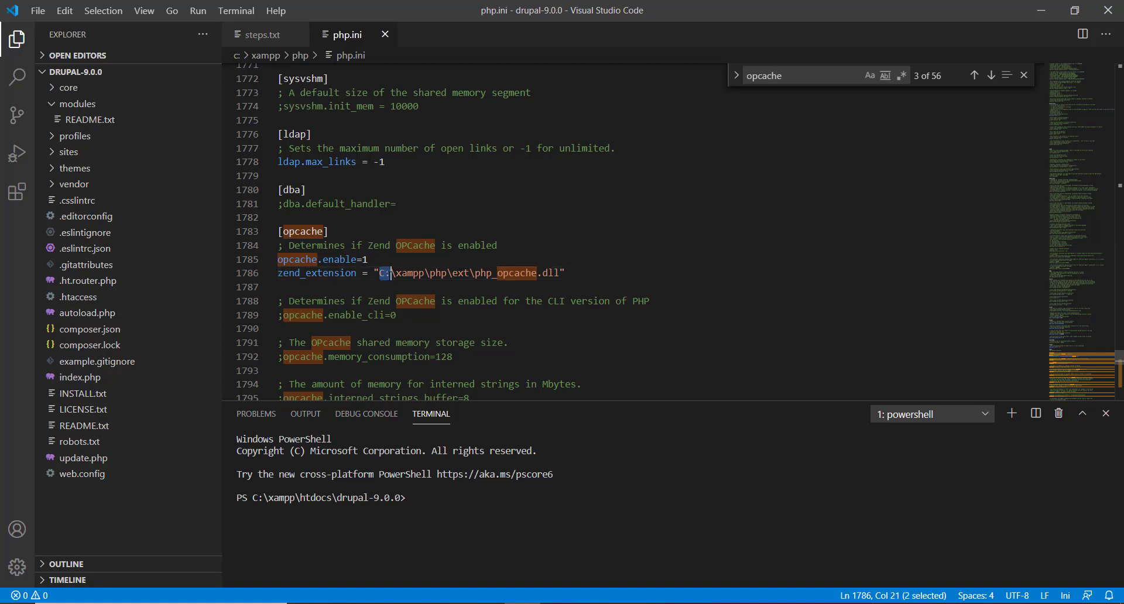
drag(381, 273, 583, 273)
click(583, 272)
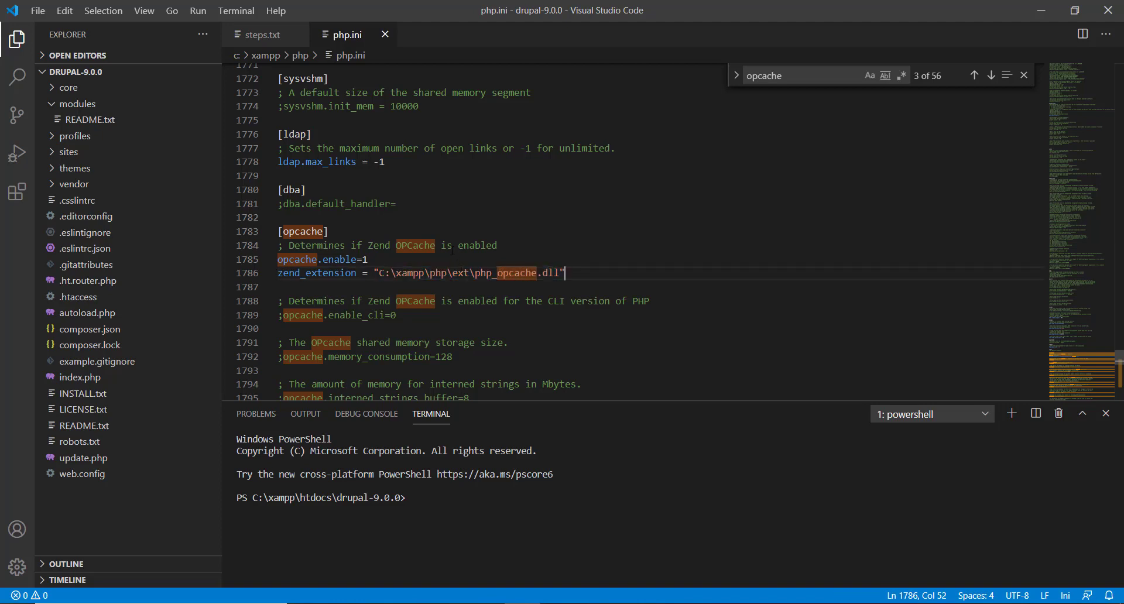
key(alt+Tab)
scroll(294, 211, up, 10)
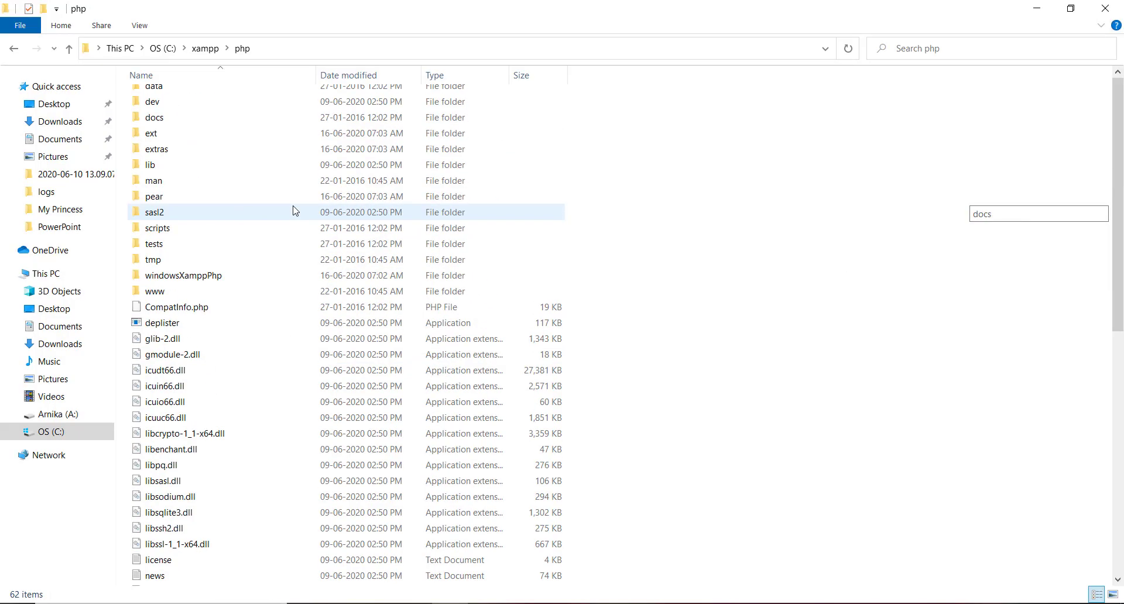
scroll(294, 211, up, 1)
click(150, 179)
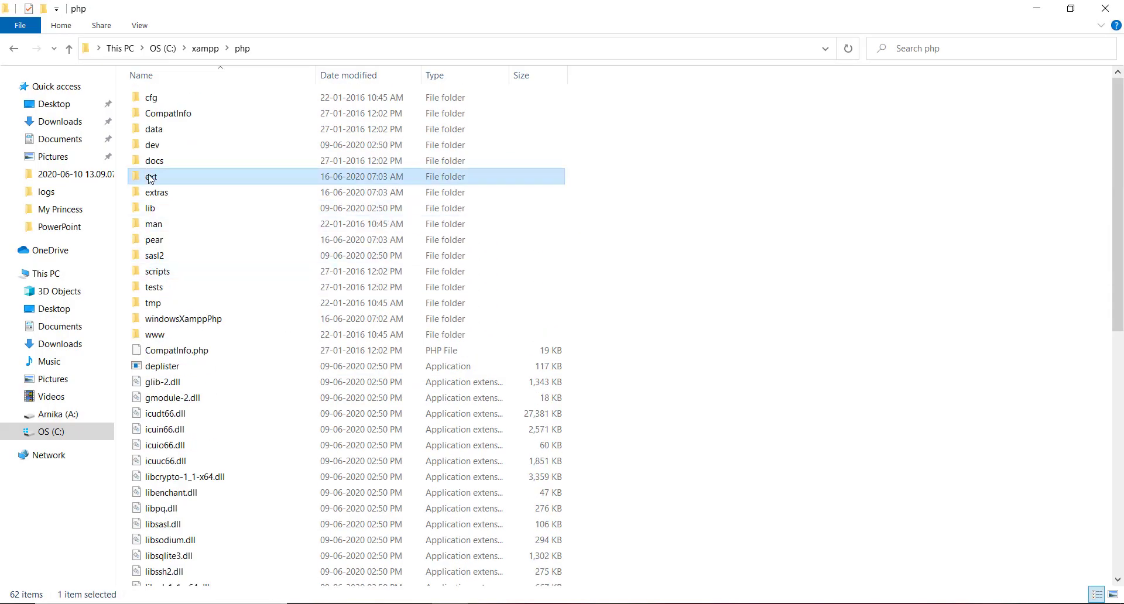
double_click(150, 178)
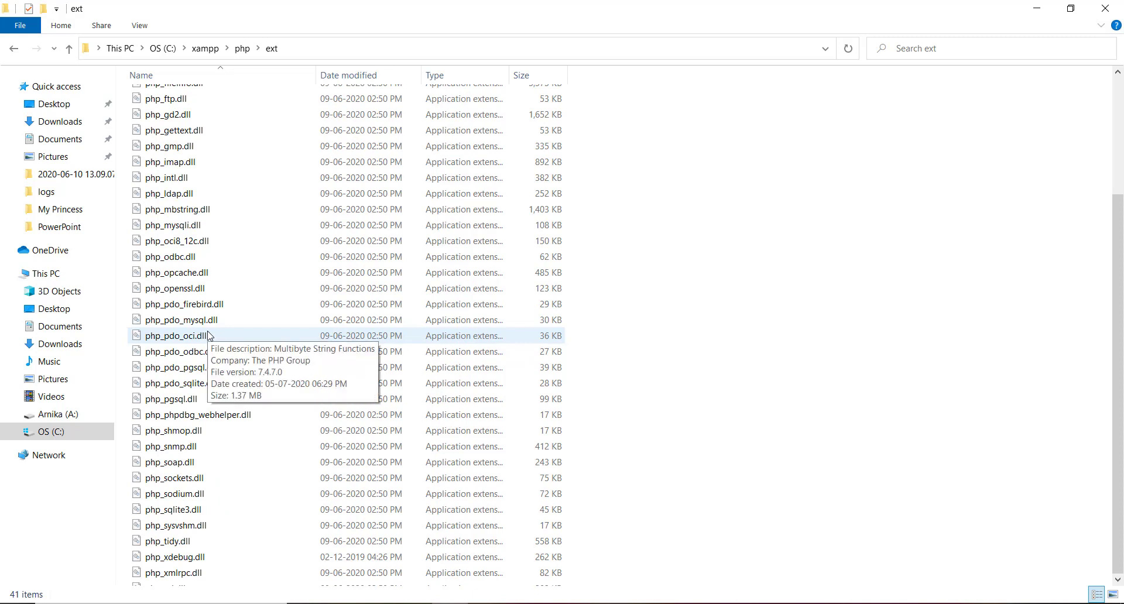
scroll(211, 328, down, 1)
click(183, 246)
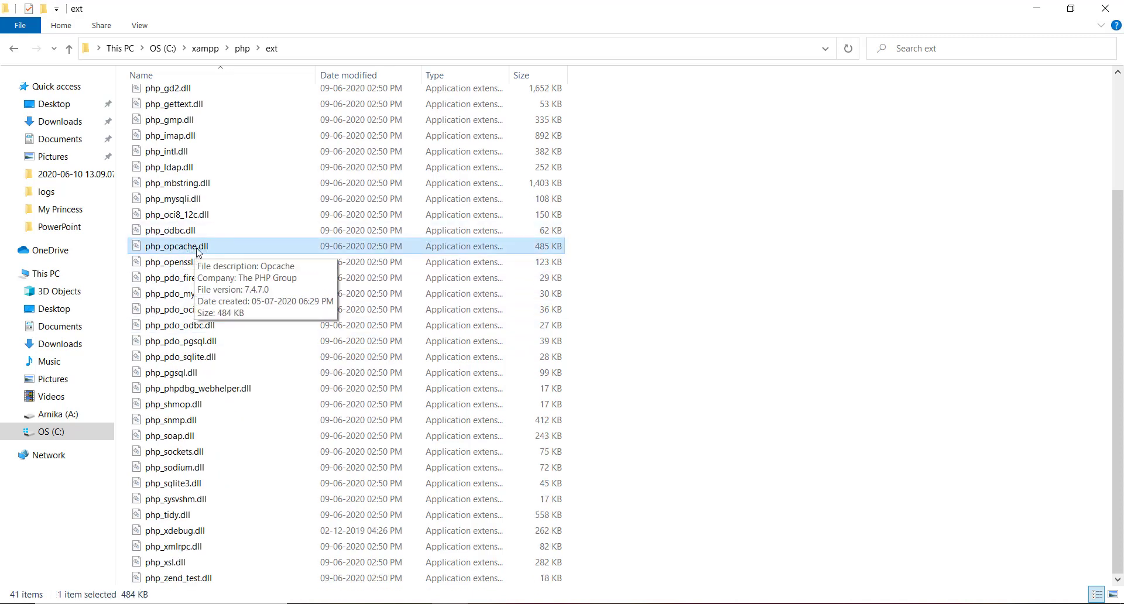
click(524, 603)
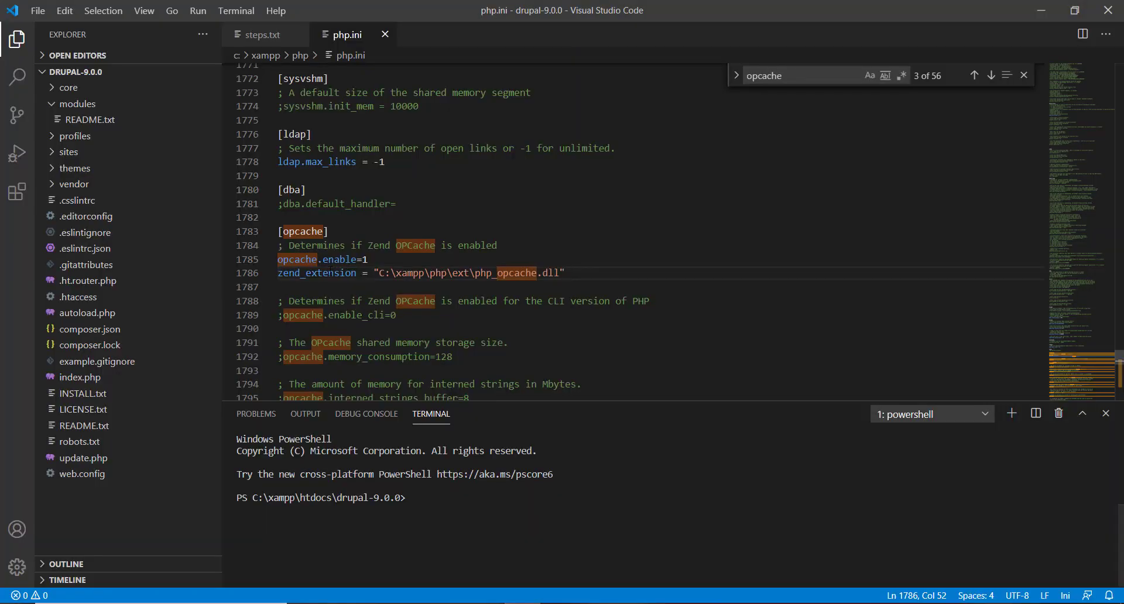
double_click(330, 272)
Step: Load localhost/drupal-9.0.0 in Chrome, then bring back the File Explorer ext folder
click(465, 216)
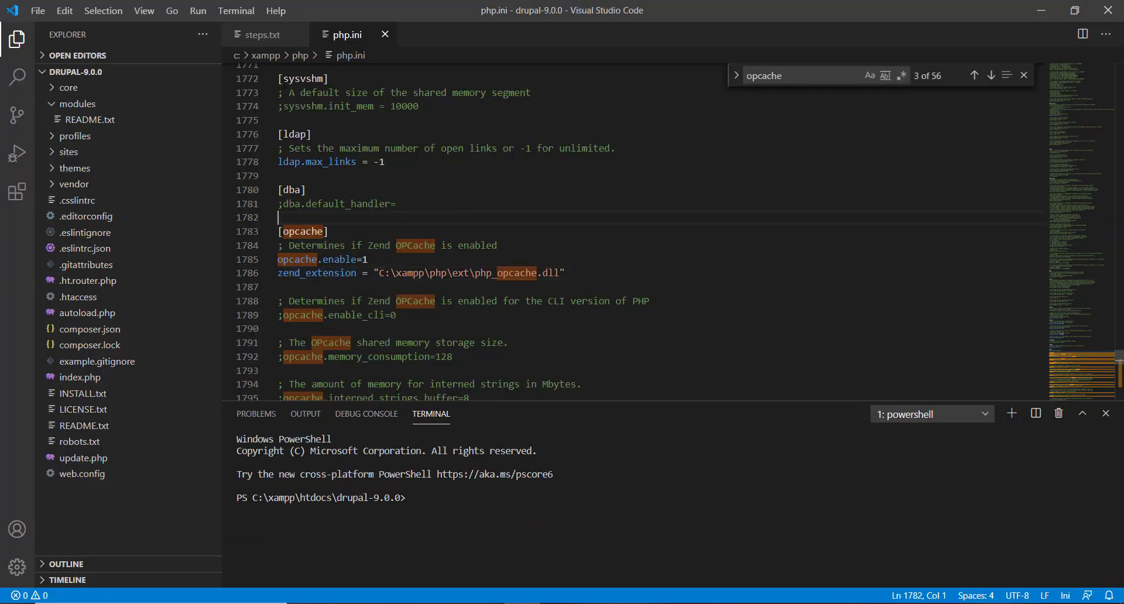
click(262, 35)
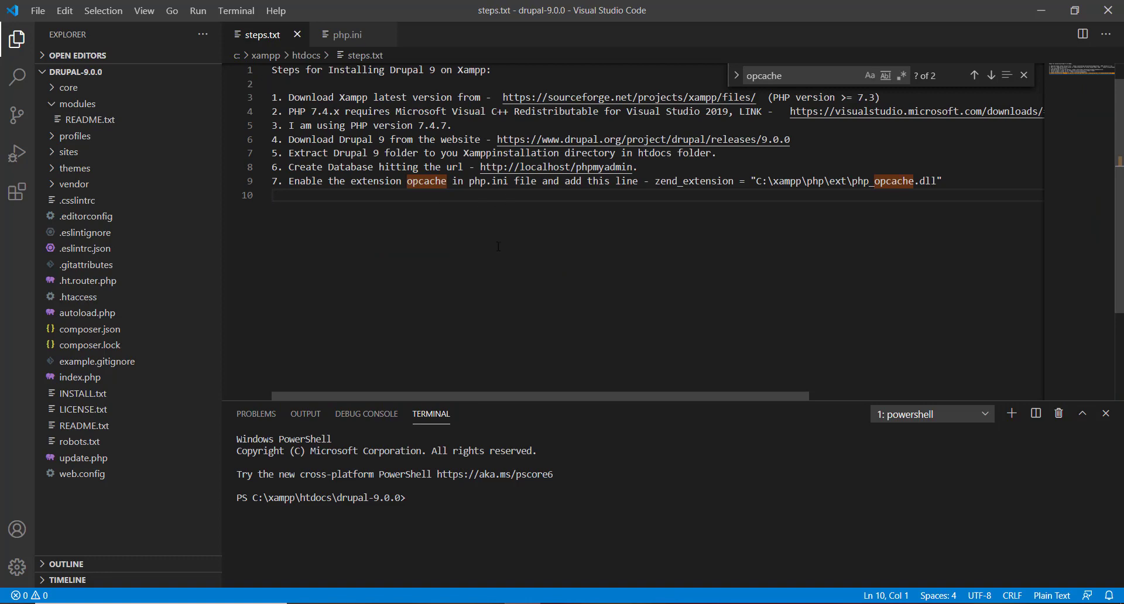
click(413, 603)
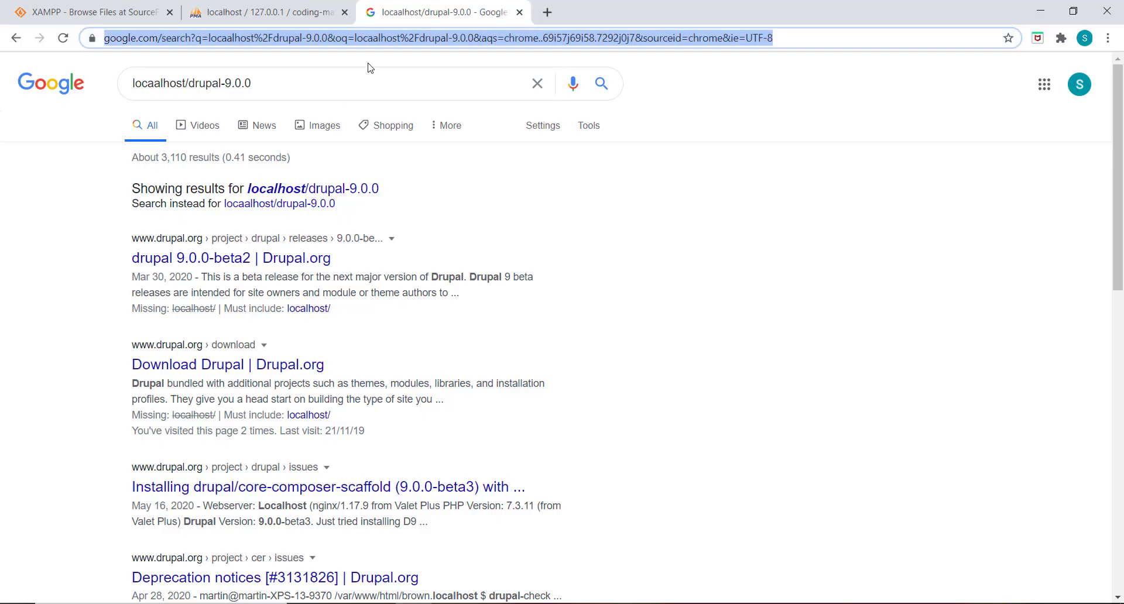
text(localh)
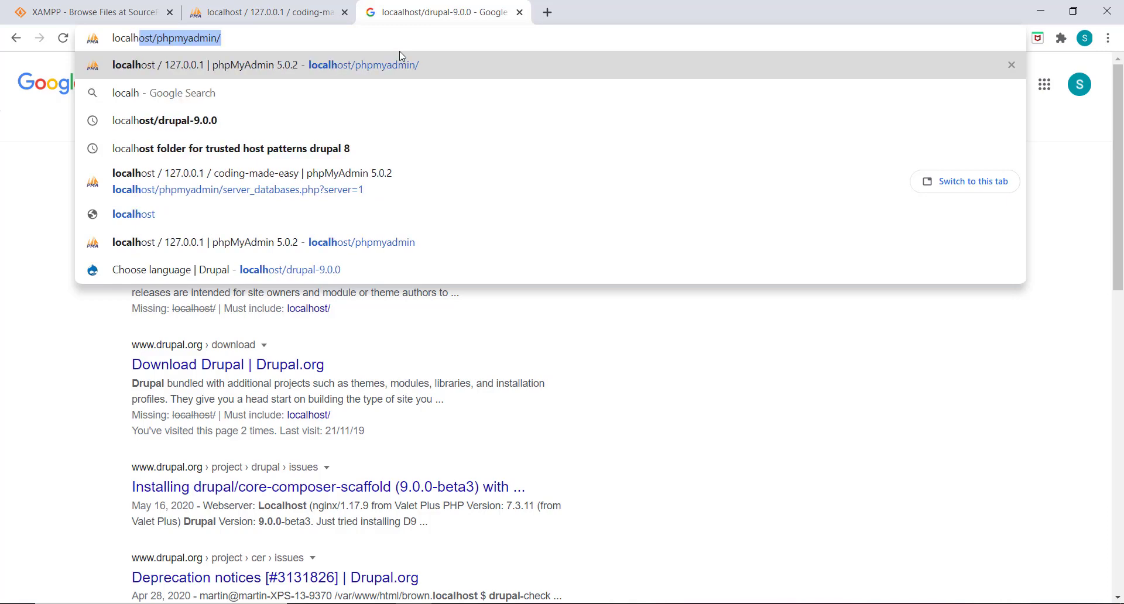
text(ost/)
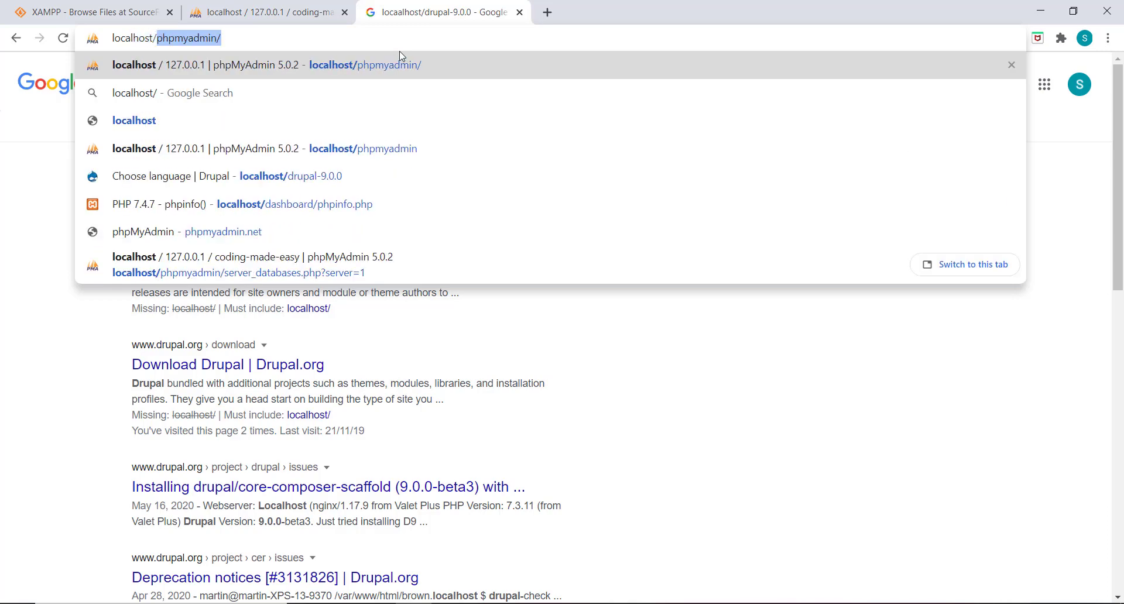
text(drupal)
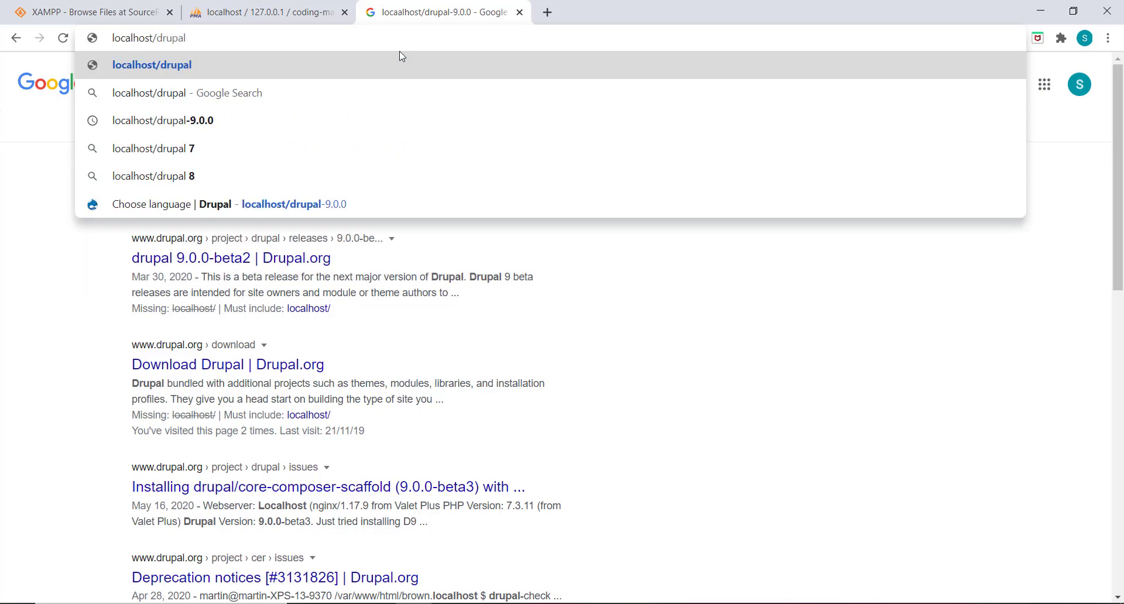
text(-9.0.)
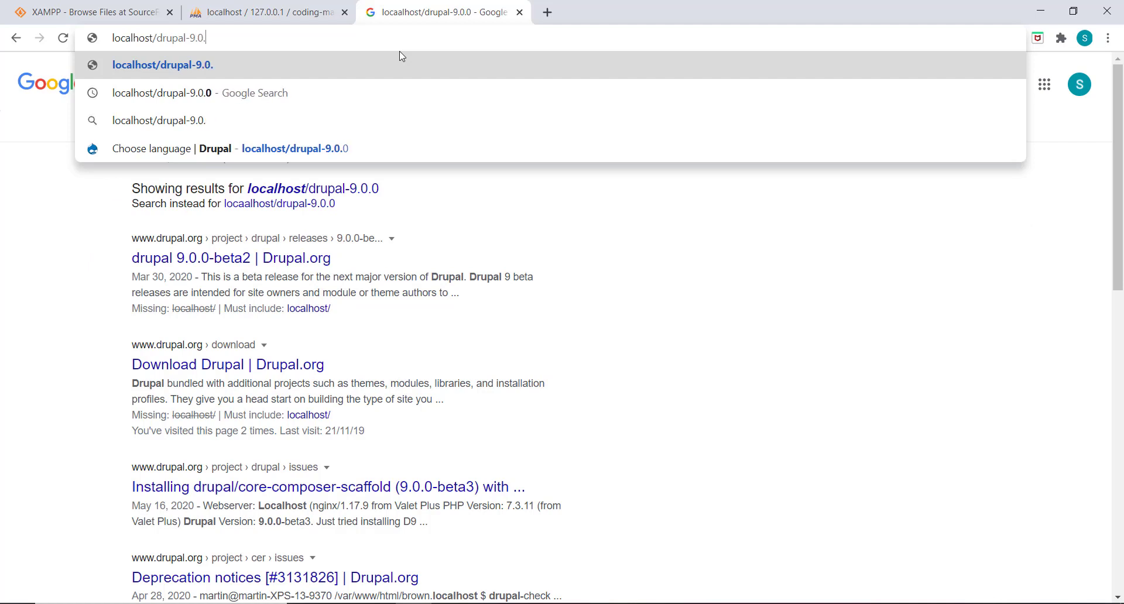
text(0)
key(Return)
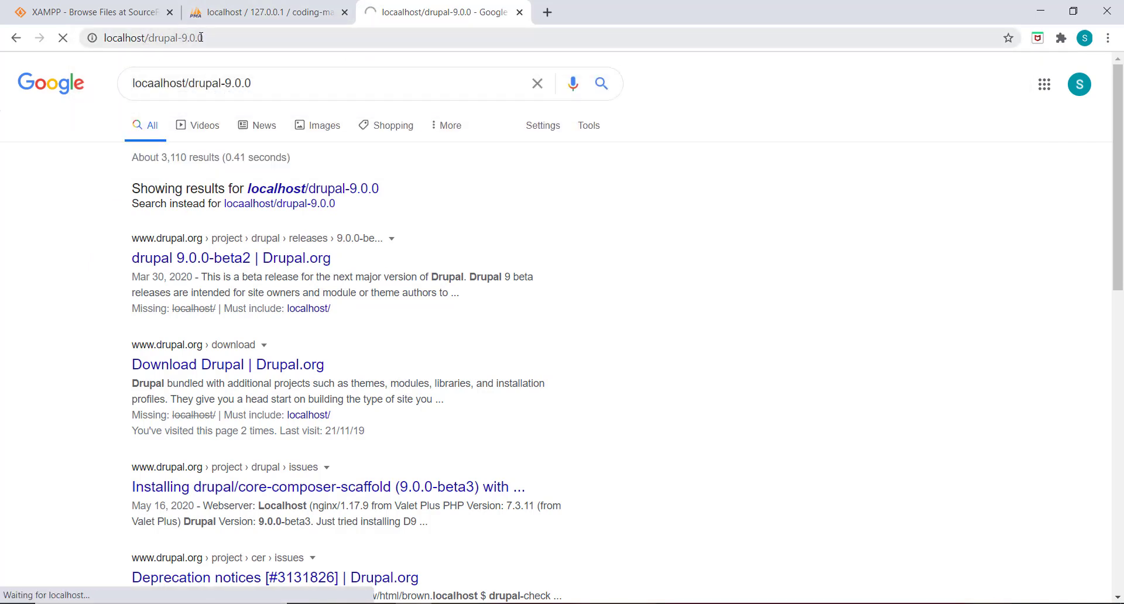
click(345, 603)
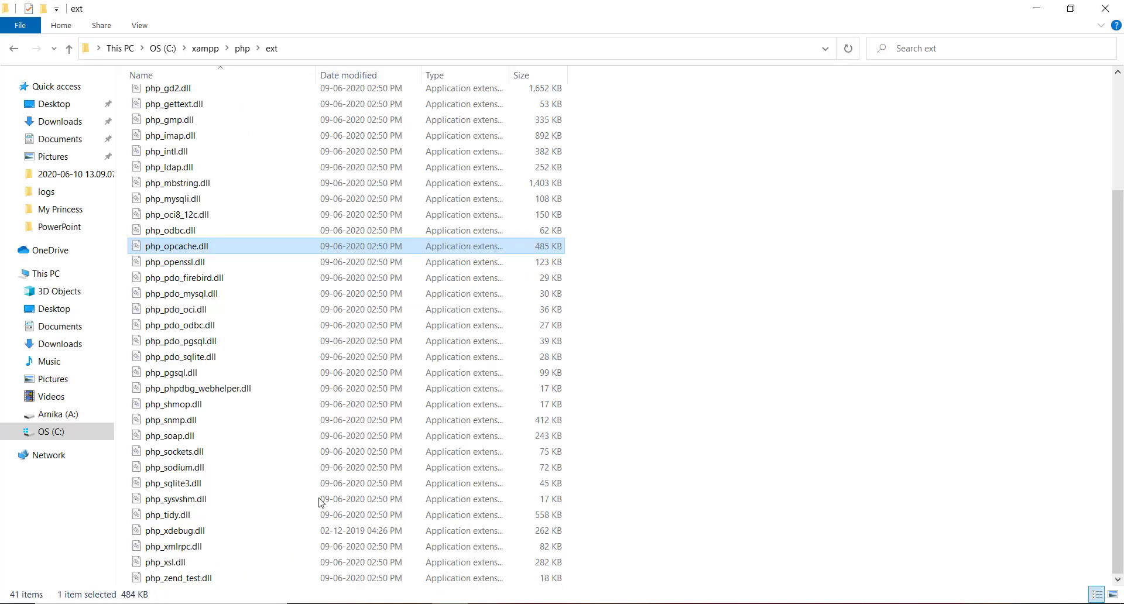
Step: Open C:\xampp\htdocs to confirm the drupal-9.0.0 folder is there, then return to Chrome
scroll(283, 204, up, 3)
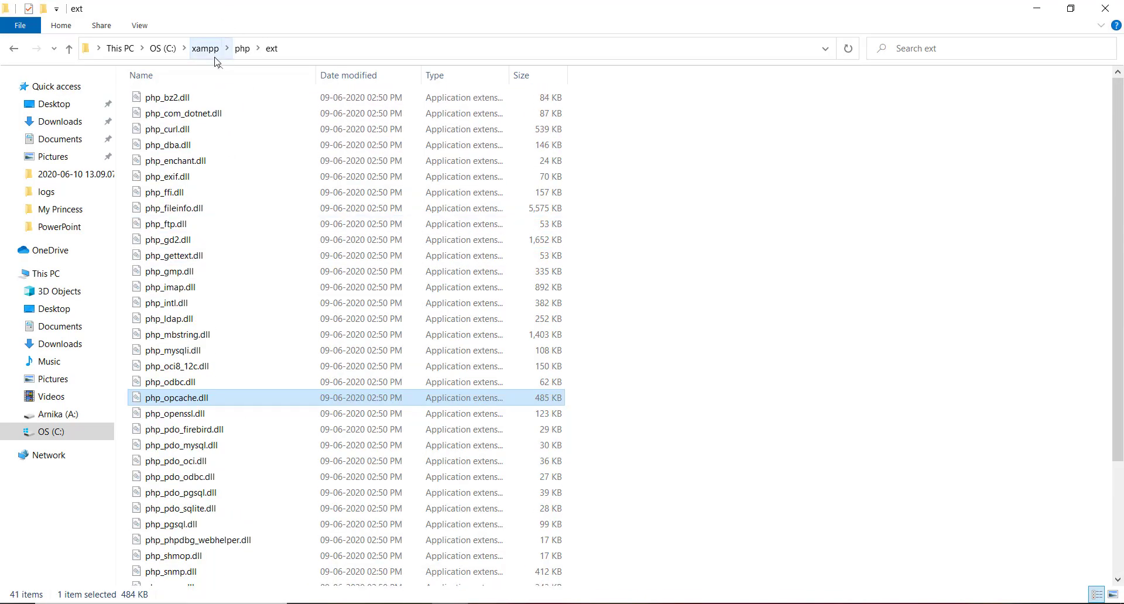
click(206, 49)
double_click(164, 160)
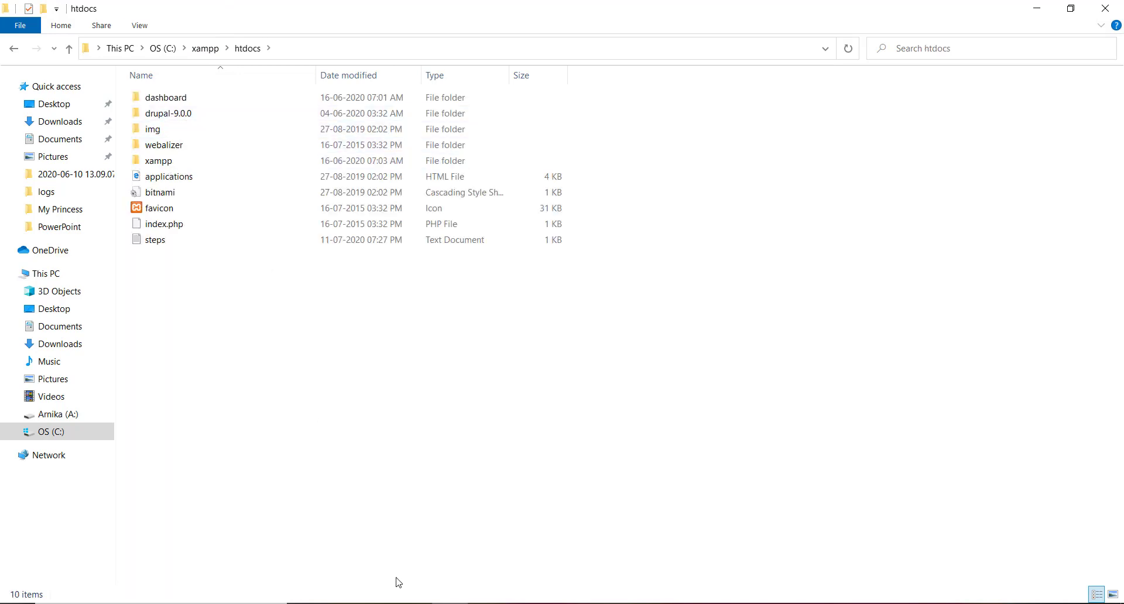
click(415, 603)
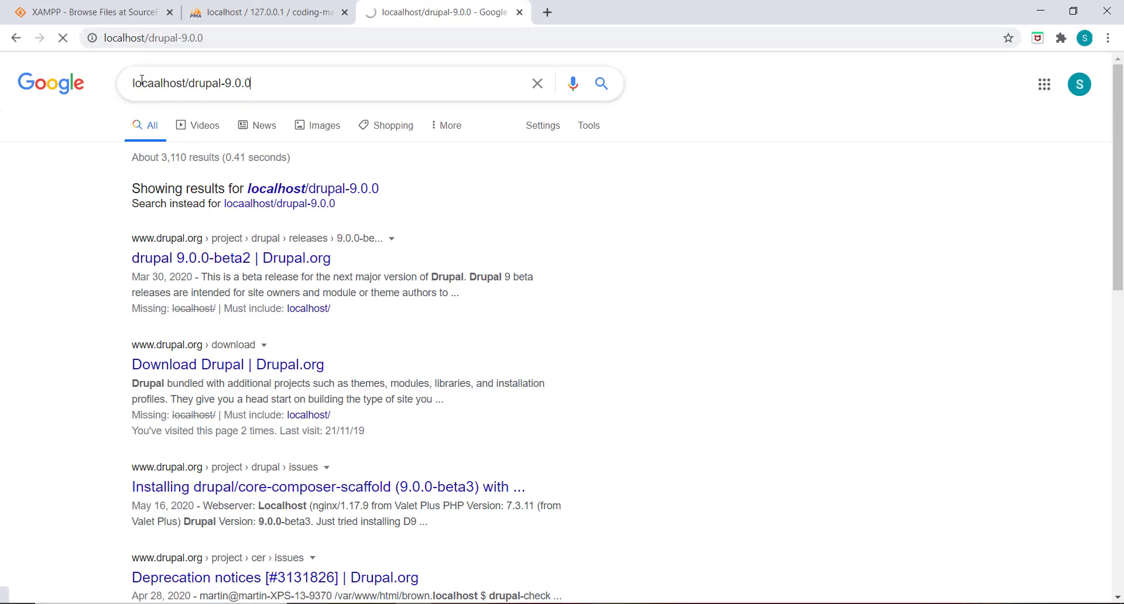
Step: Open localhost/drupal-9.0.0 in a new tab, correcting the 'locaalhost' typo
drag(261, 83, 116, 82)
key(ctrl+c)
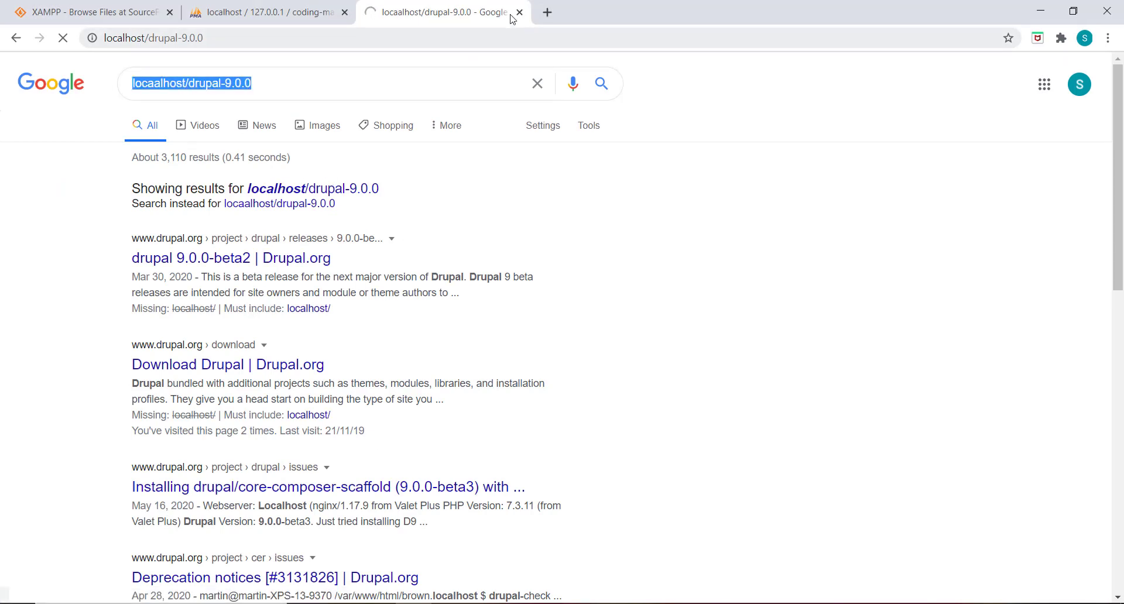
click(545, 12)
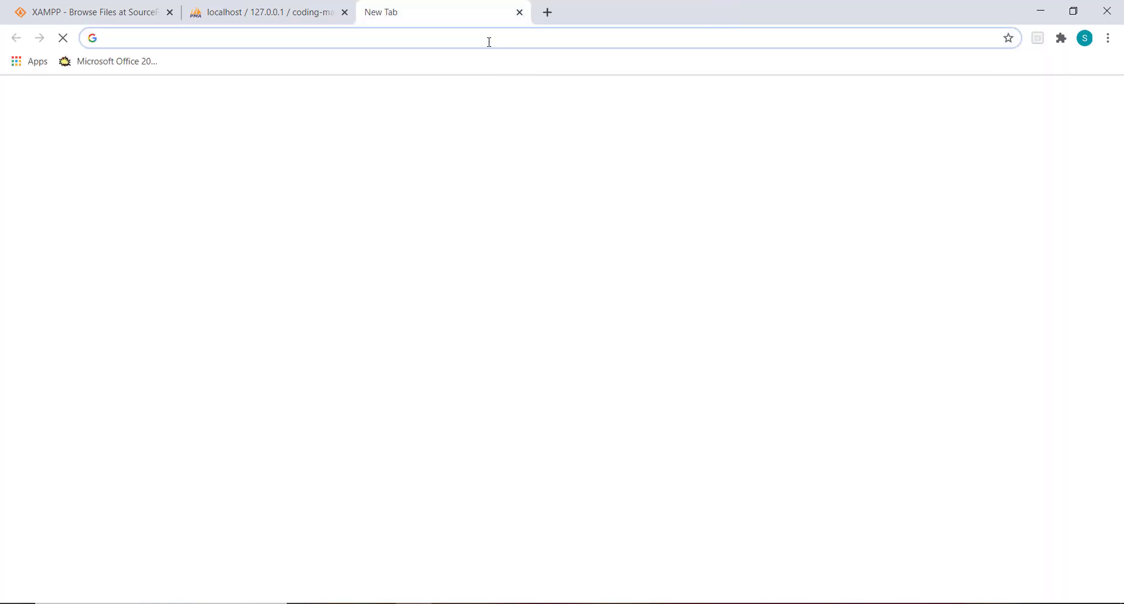
click(140, 39)
key(ctrl+v)
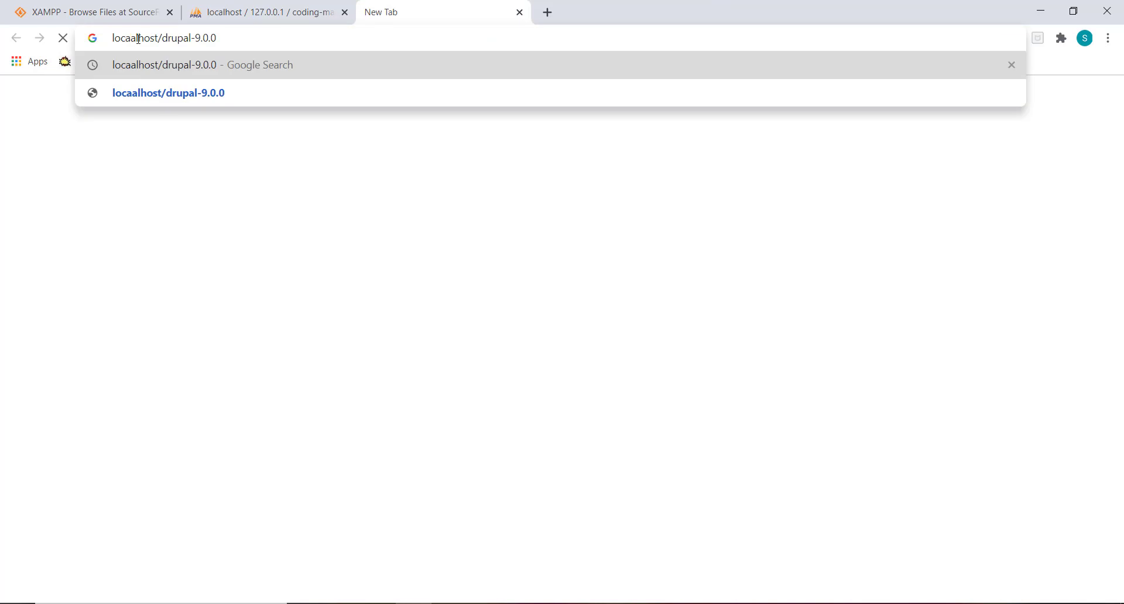
click(137, 38)
key(BackSpace)
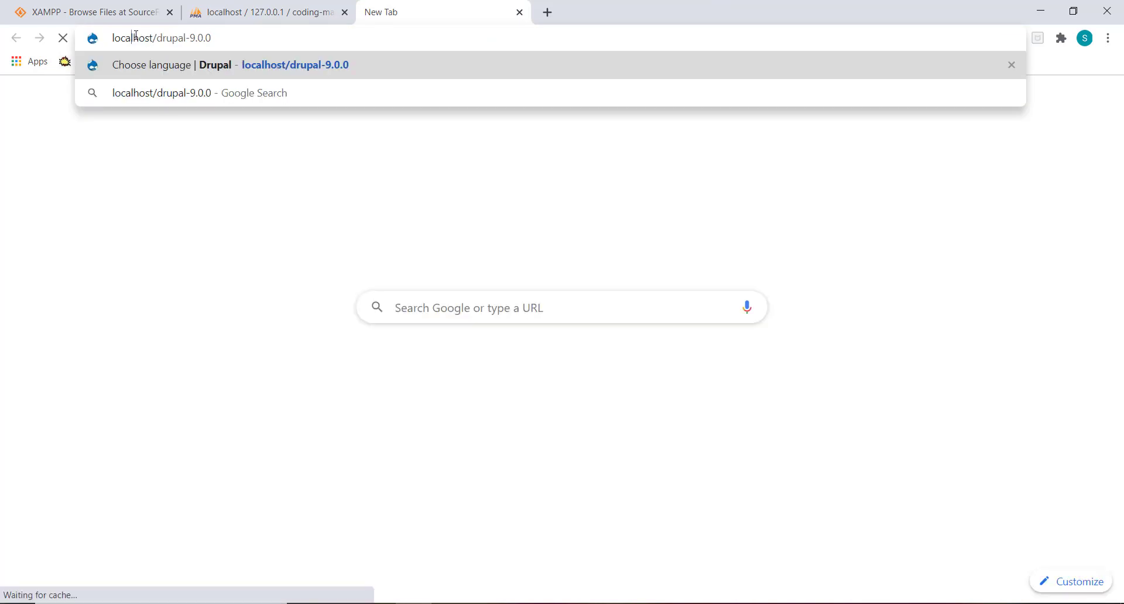
key(Return)
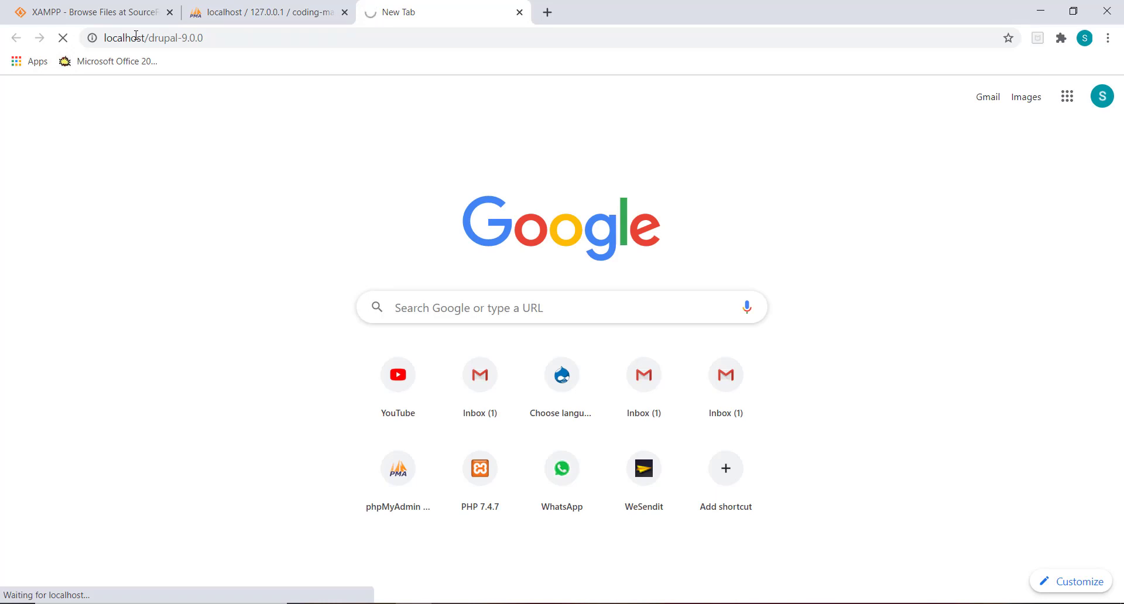
Step: Check the coding-made-easy database name in phpMyAdmin and return to the installer
click(315, 8)
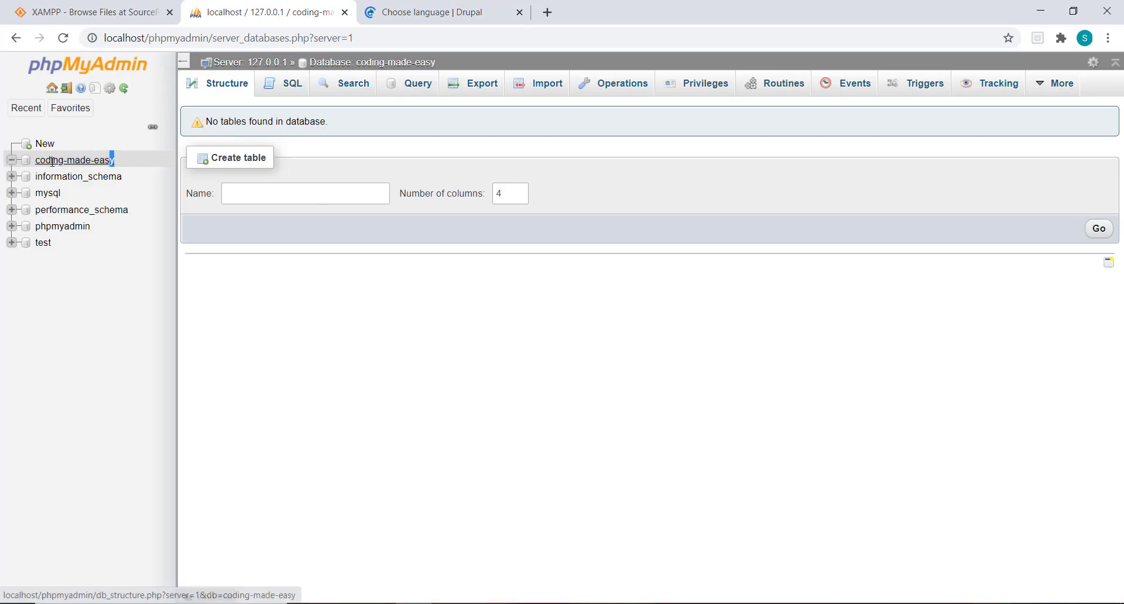
drag(115, 159, 37, 162)
key(ctrl+c)
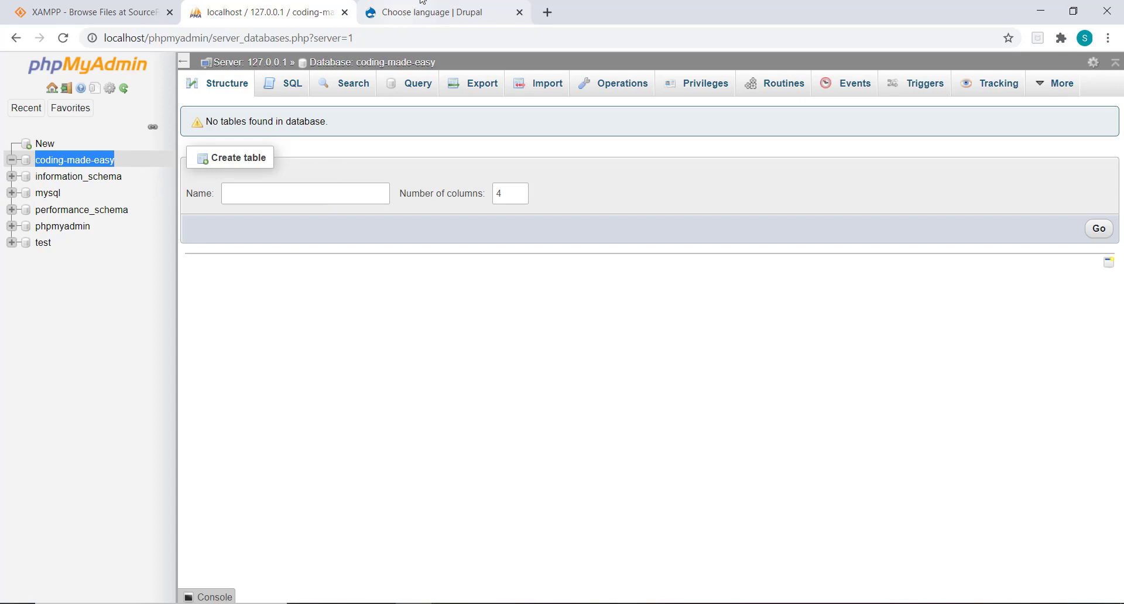
click(444, 5)
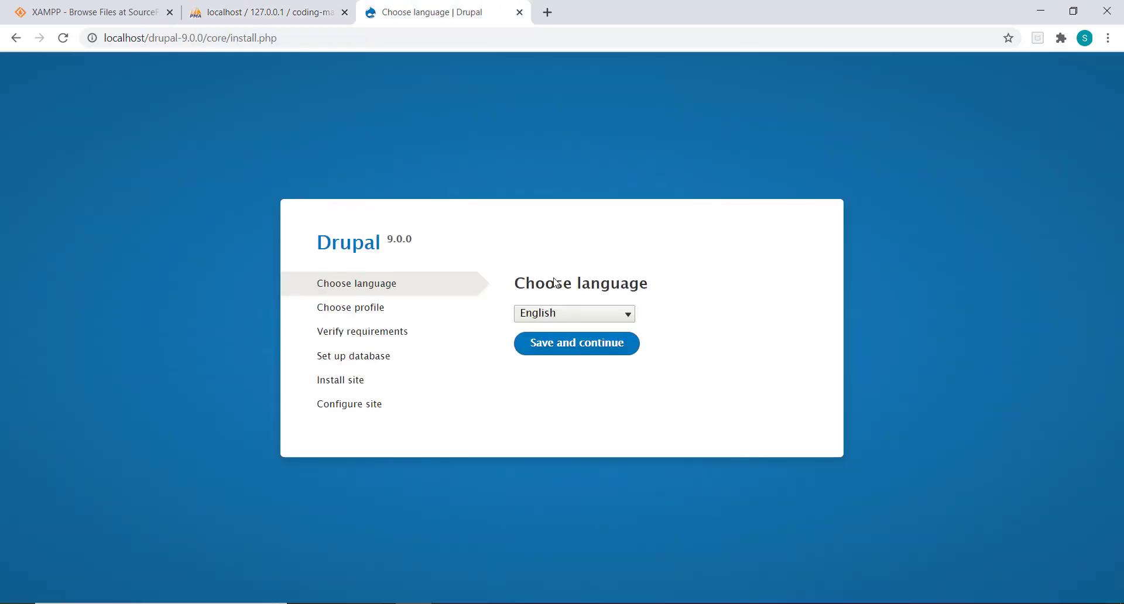
Step: Continue with English and the Standard profile to reach the Database configuration step
click(548, 348)
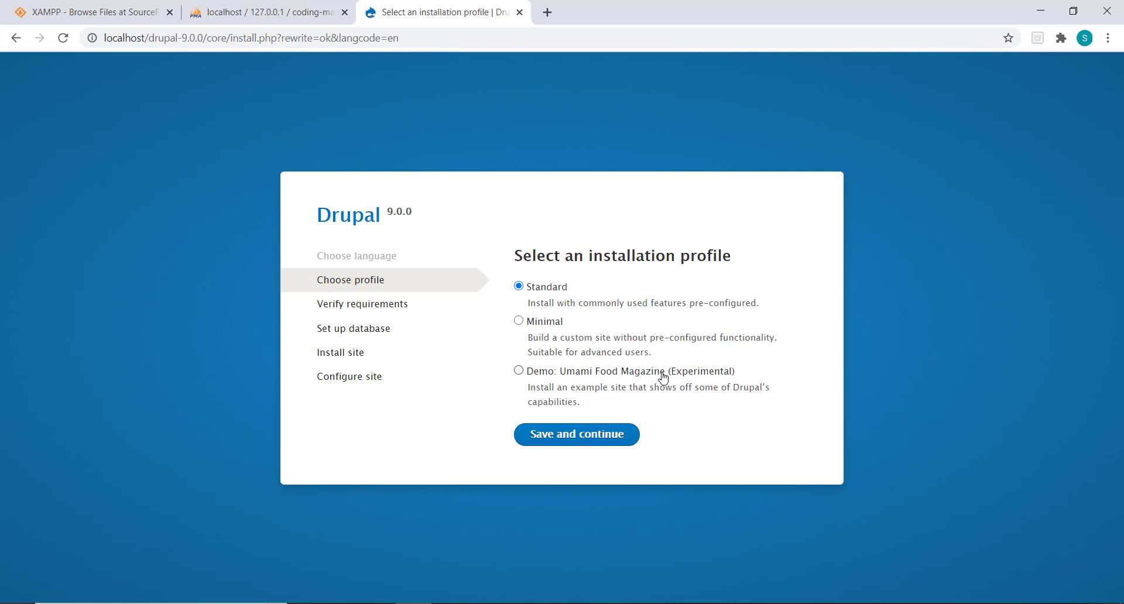
click(585, 440)
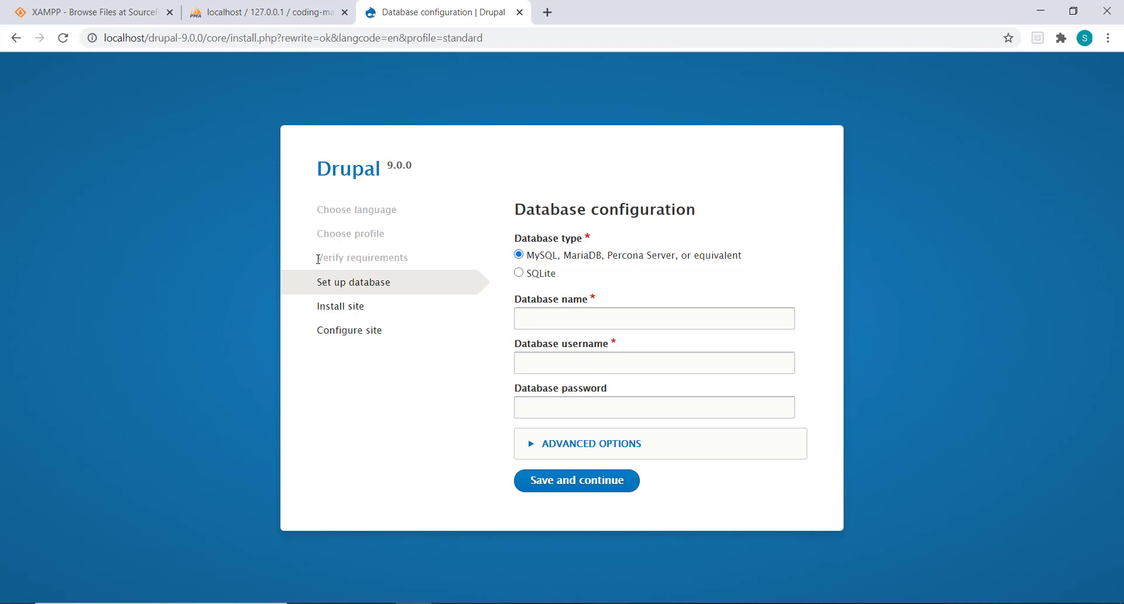
click(522, 603)
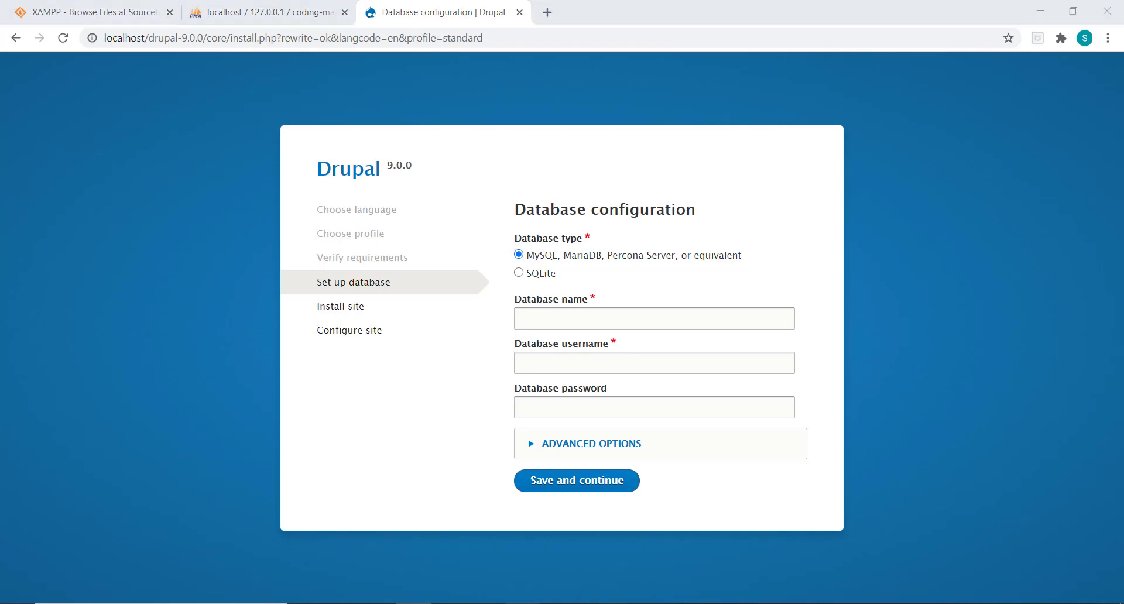
Step: Review the [opcache] lines 1784–1786 in php.ini, then return to the Drupal database page
click(348, 38)
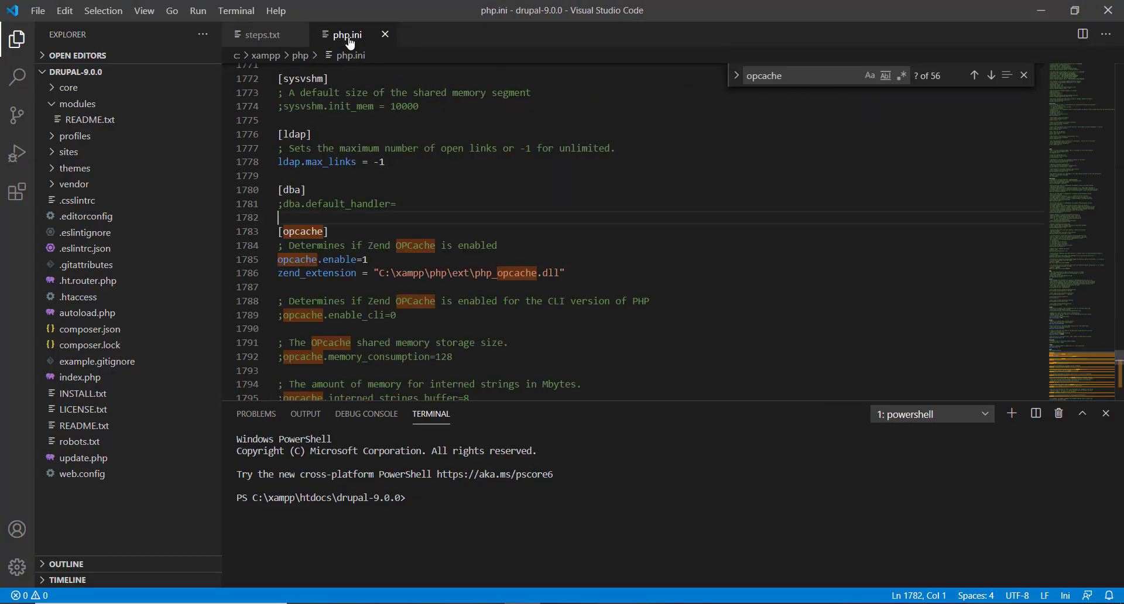
double_click(315, 259)
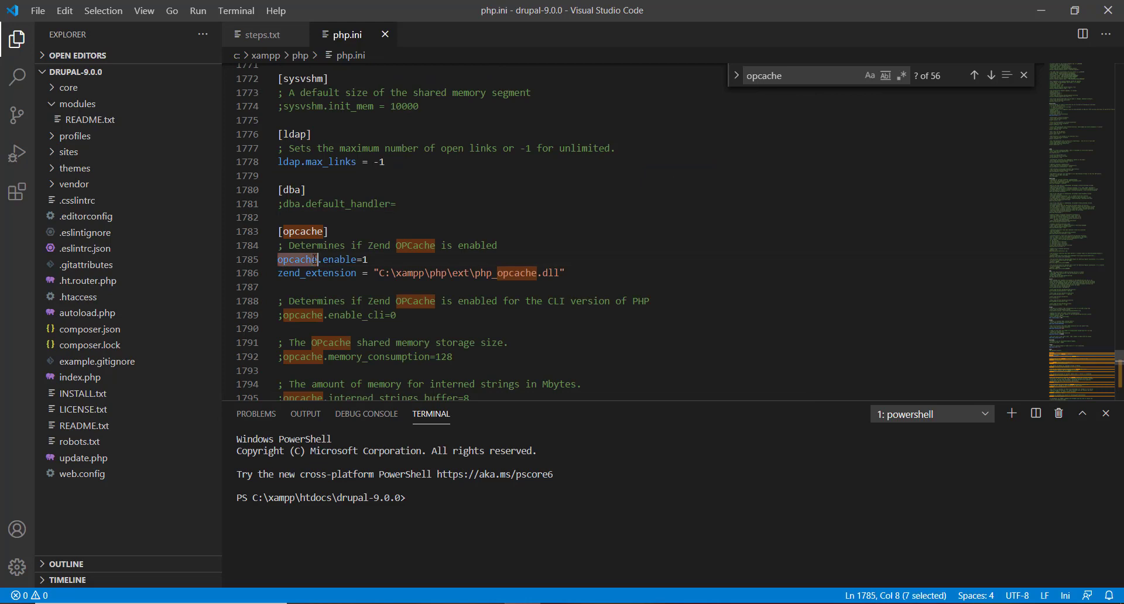
click(377, 259)
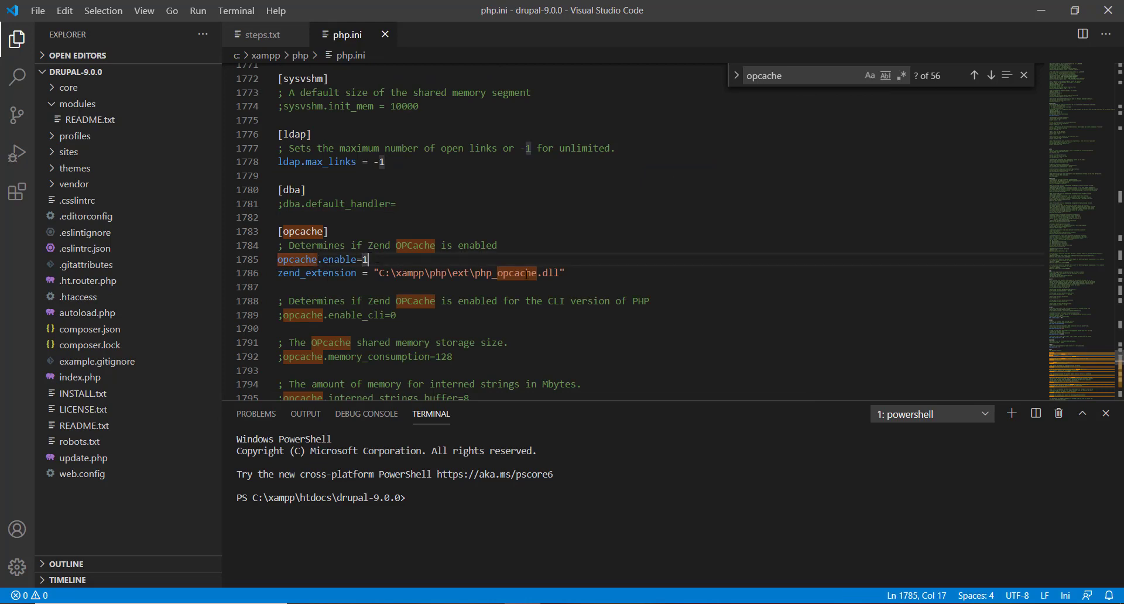
drag(565, 273, 241, 246)
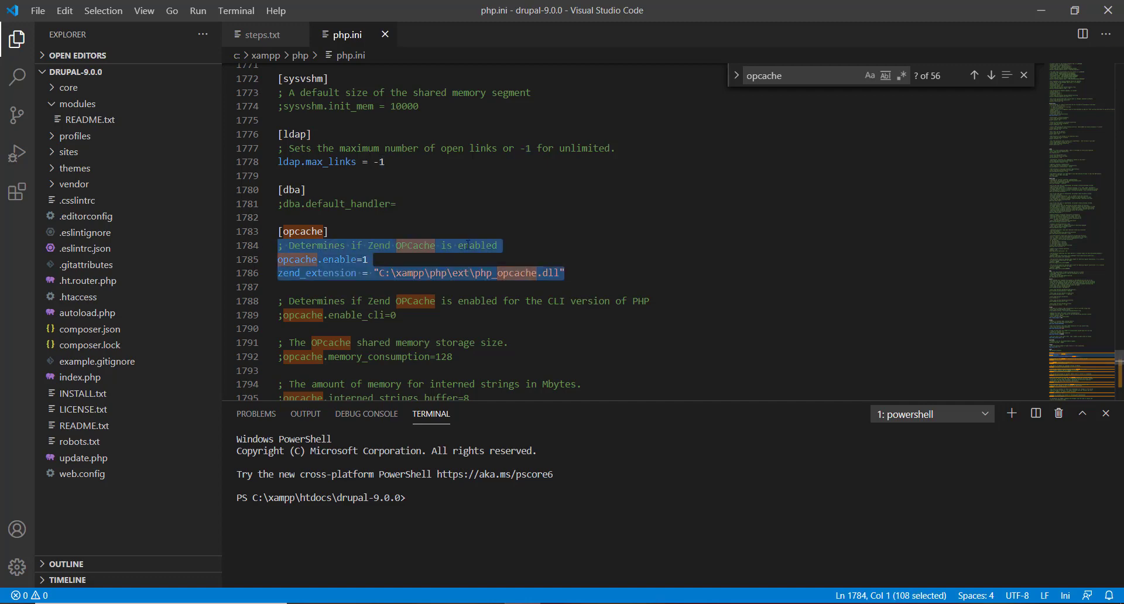
key(alt+Tab)
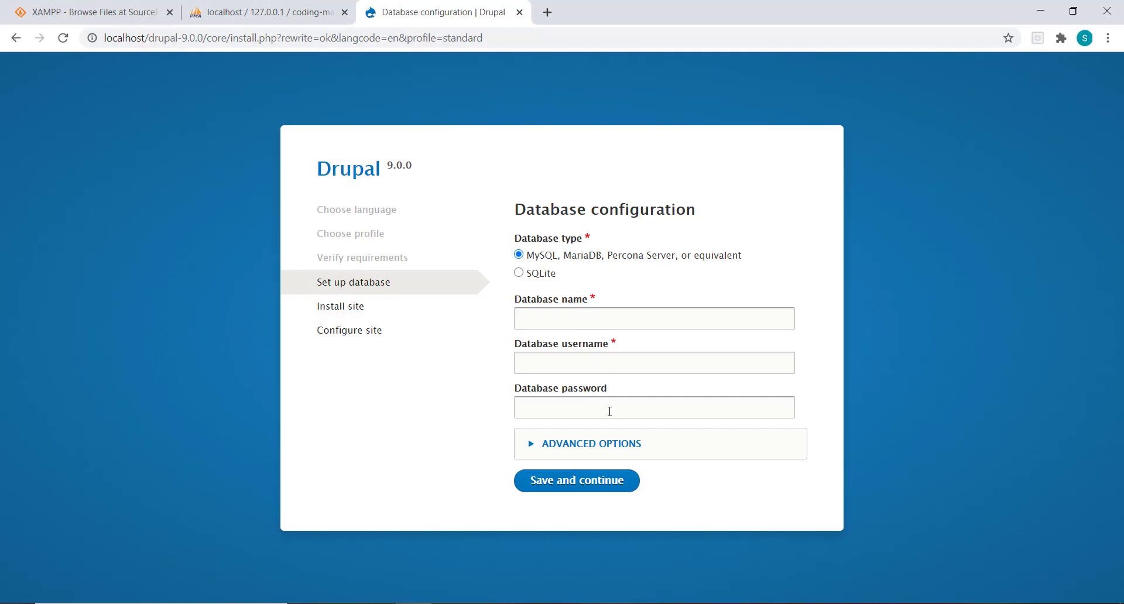
Step: Enter database coding-made-easy and username root, and expand Advanced options showing localhost port 3306
click(552, 317)
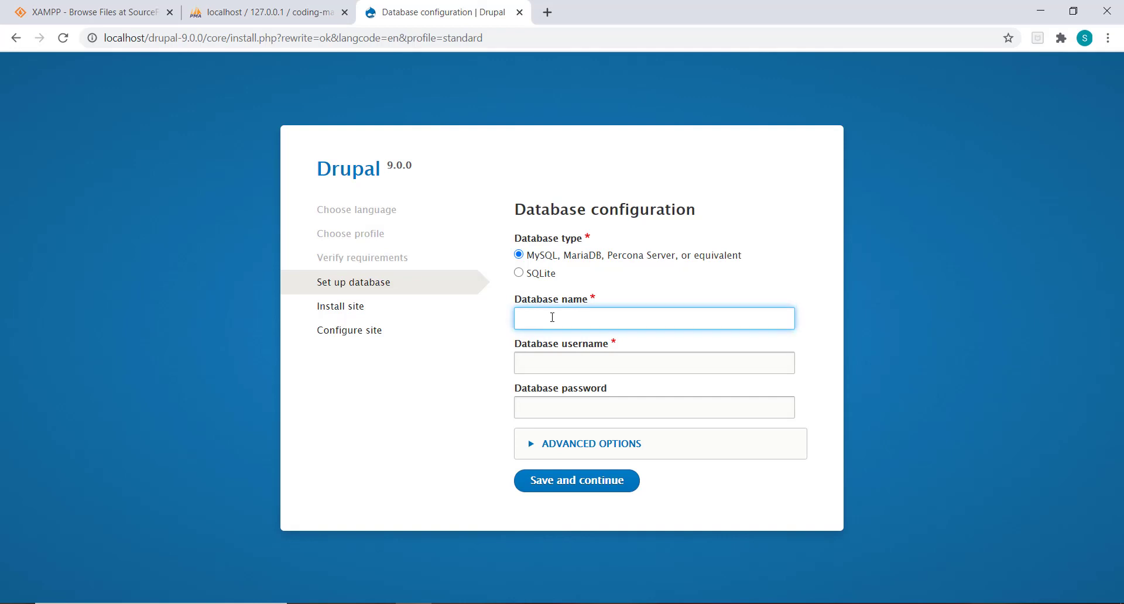
click(275, 12)
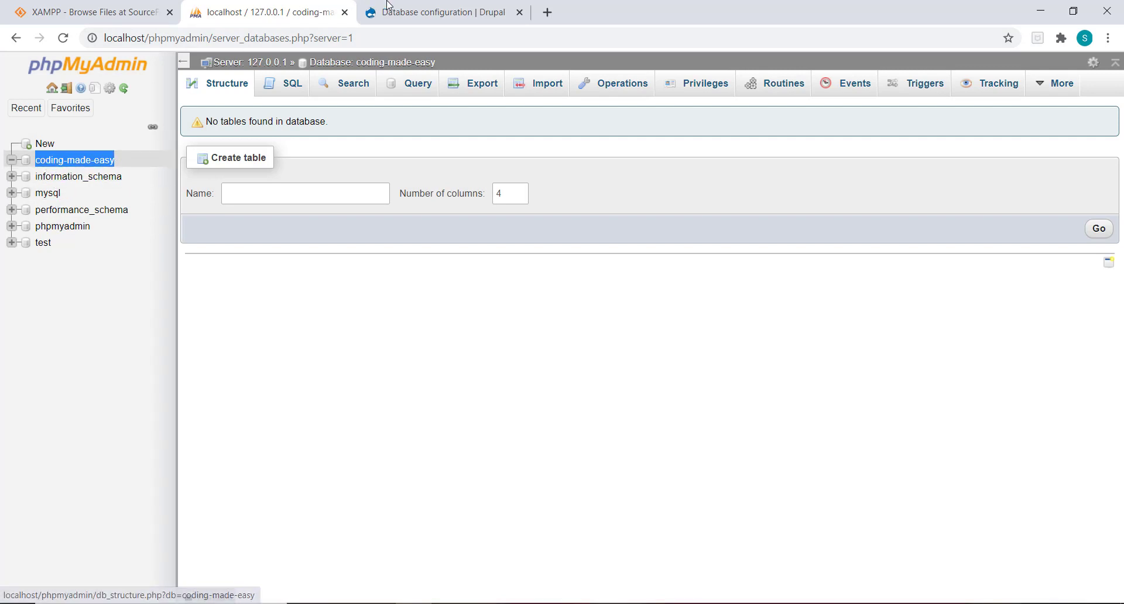
click(432, 7)
key(ctrl+v)
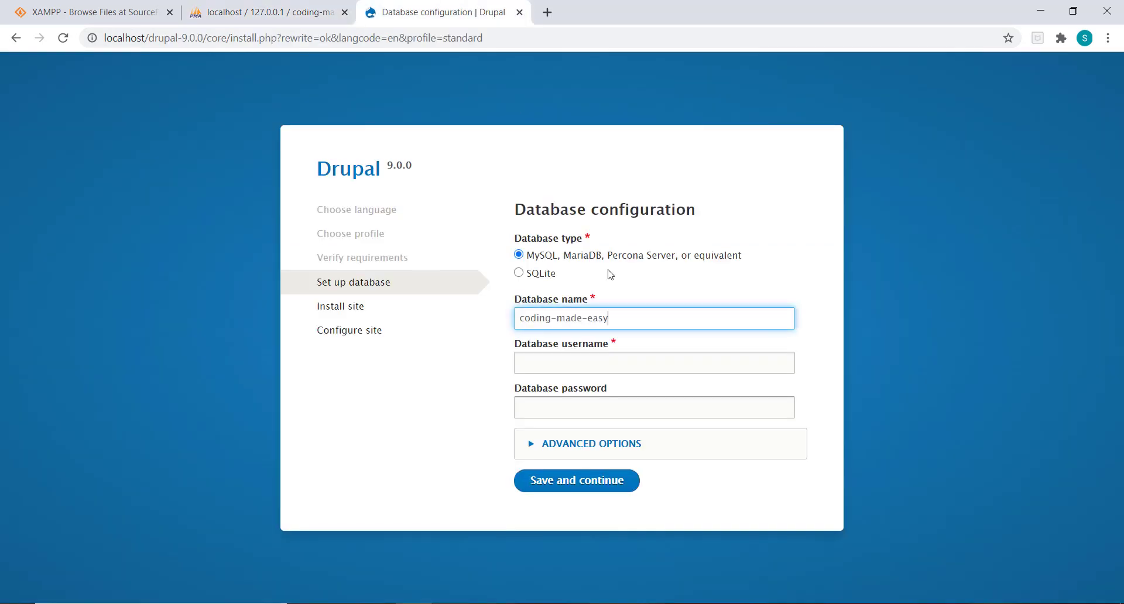
click(582, 360)
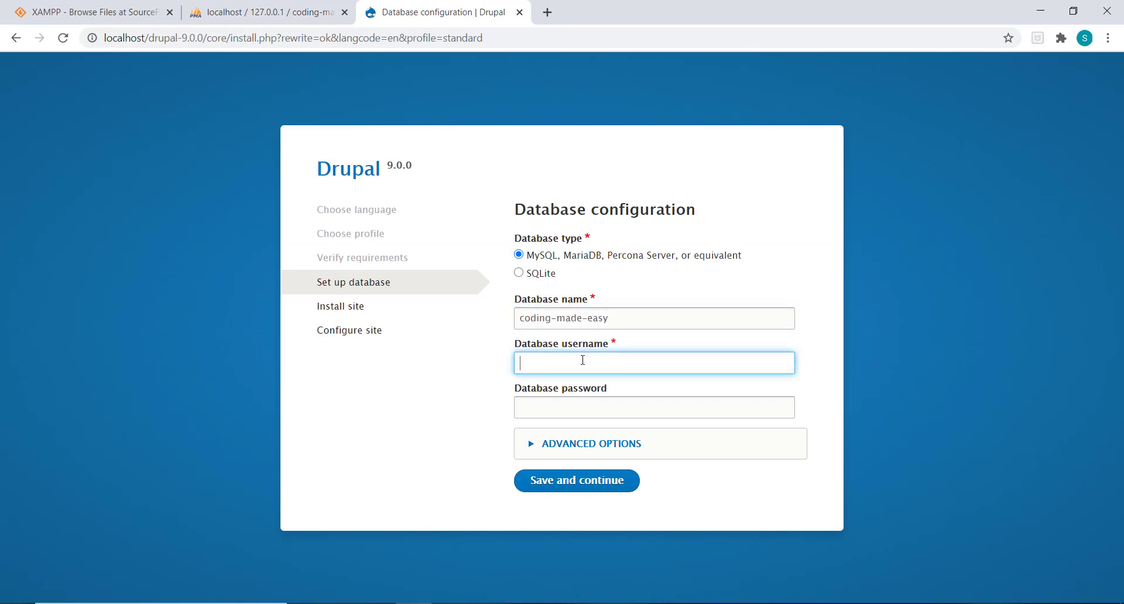
text(root)
key(Tab)
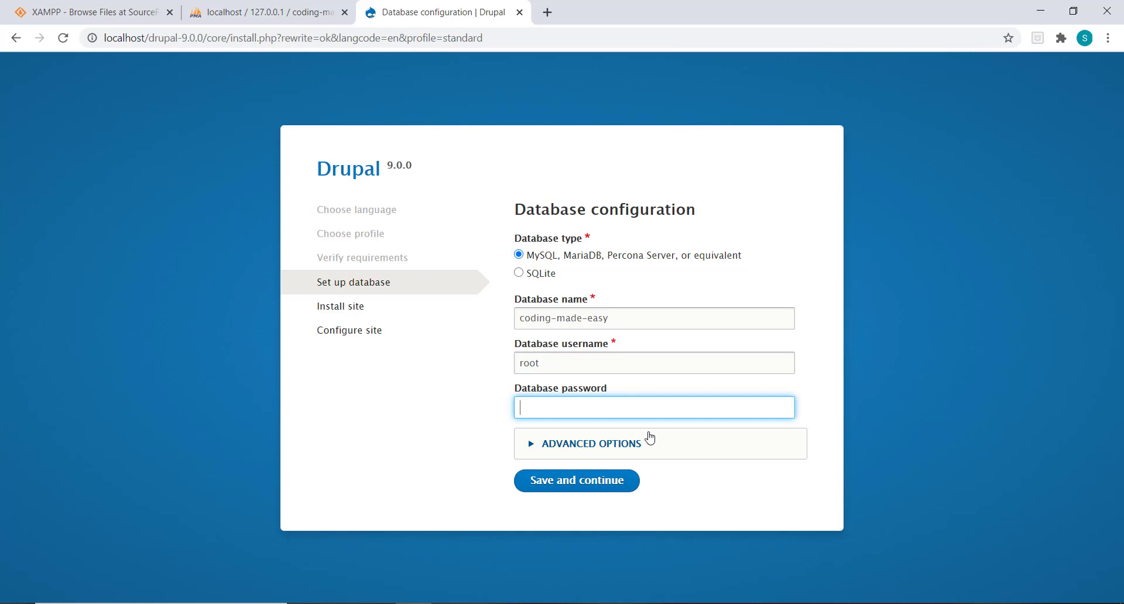
click(641, 442)
scroll(642, 440, down, 2)
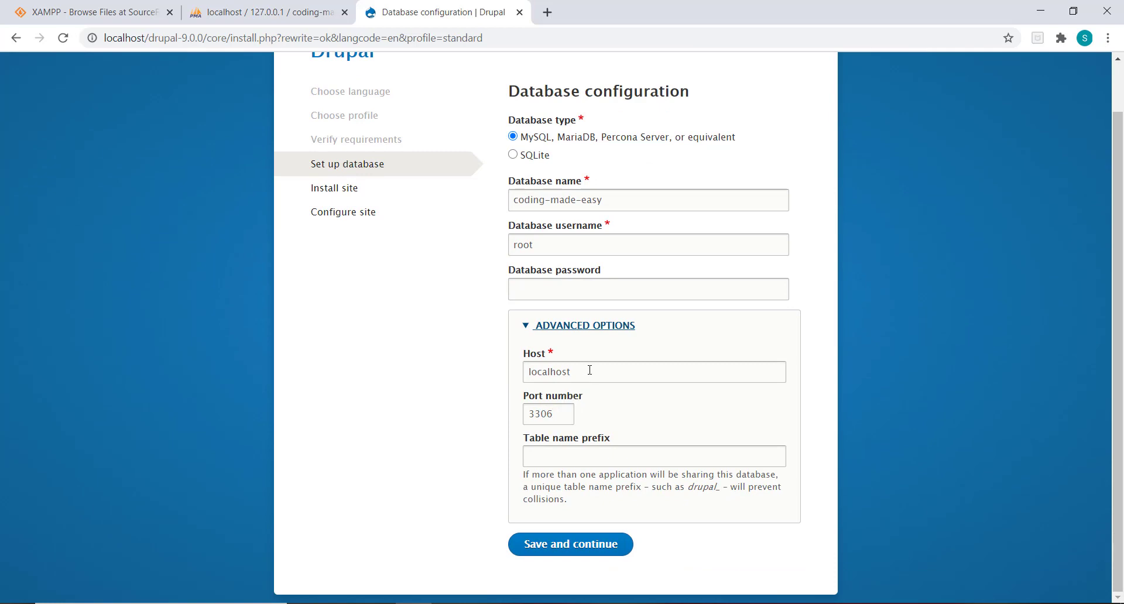
click(574, 456)
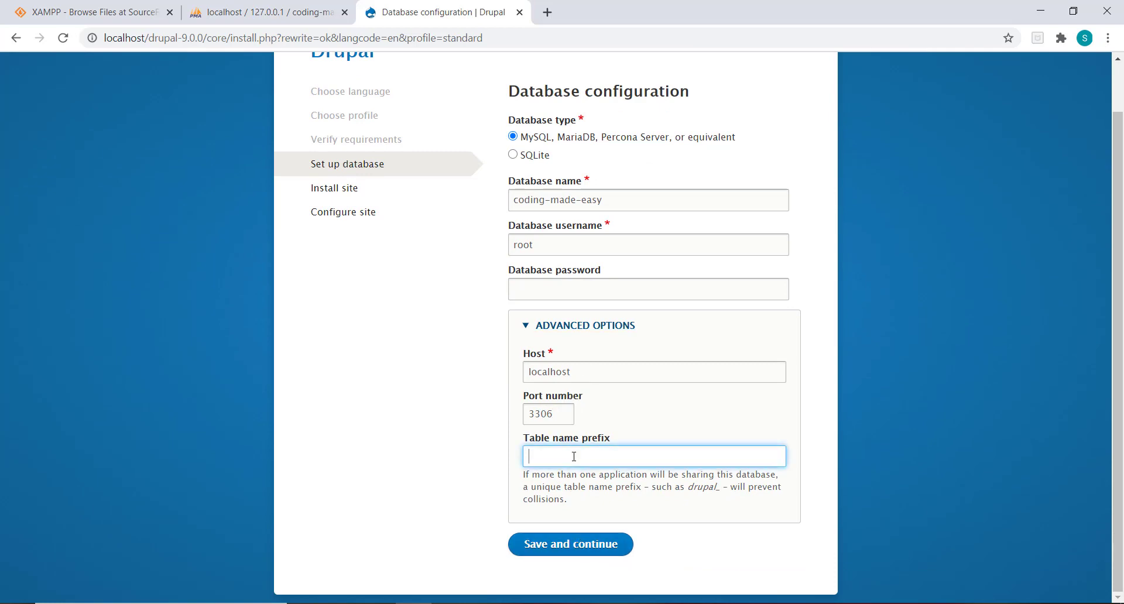
Step: Submit the database settings so Drupal installs all 42 items
click(597, 550)
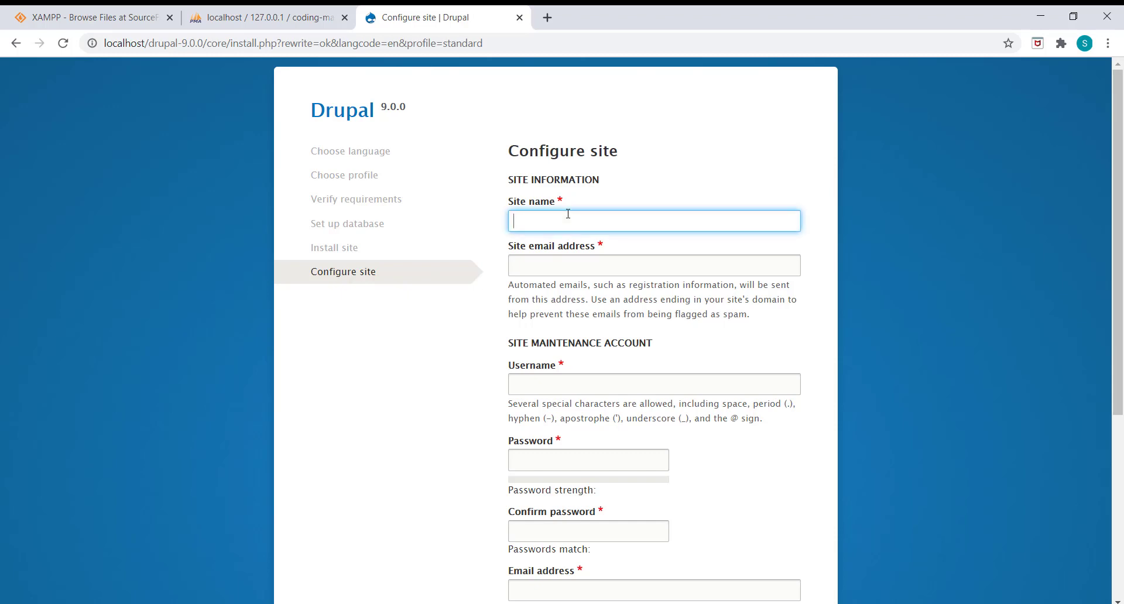
Step: Enter site name 'Coding Made Easy', the site e-mail address and the maintenance username
text(Codeing)
key(BackSpace)
key(BackSpace)
key(BackSpace)
text(ing Made Easy)
key(Tab)
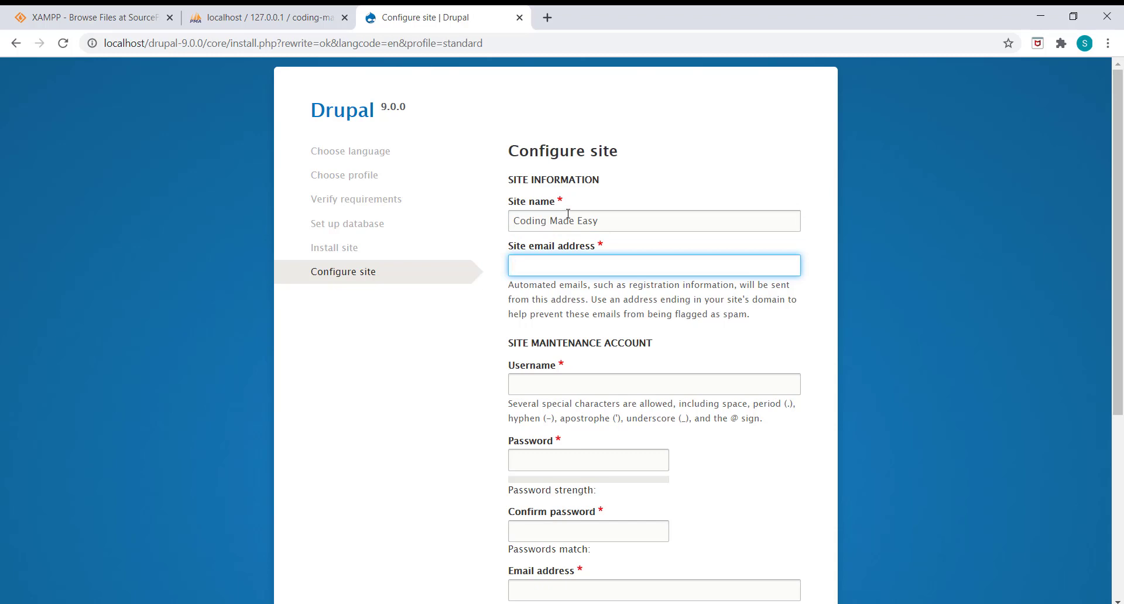
key(Tab)
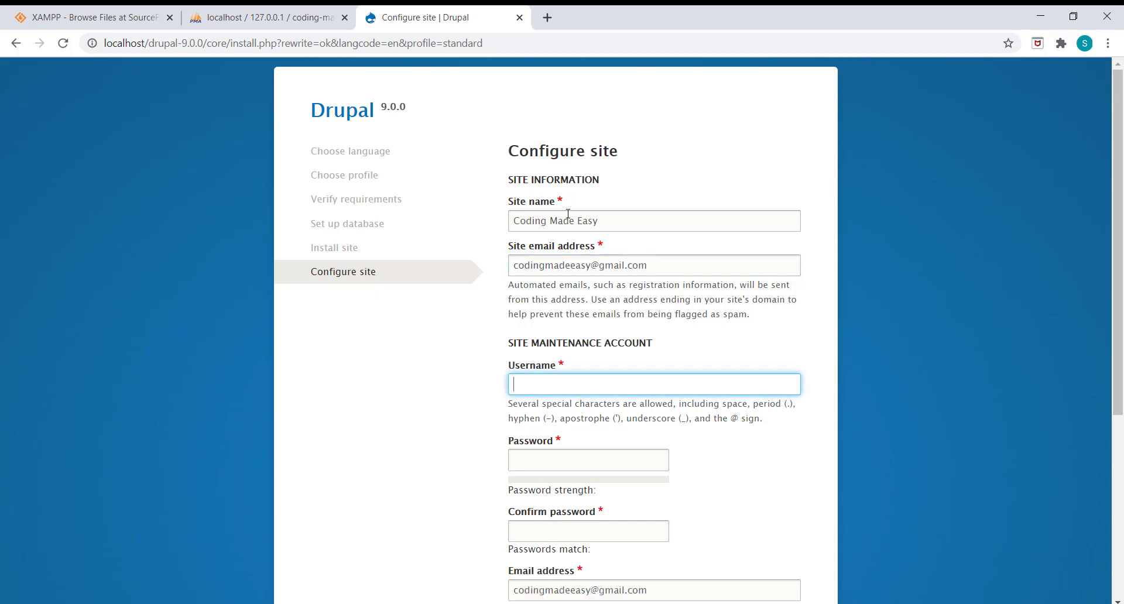
scroll(649, 259, down, 2)
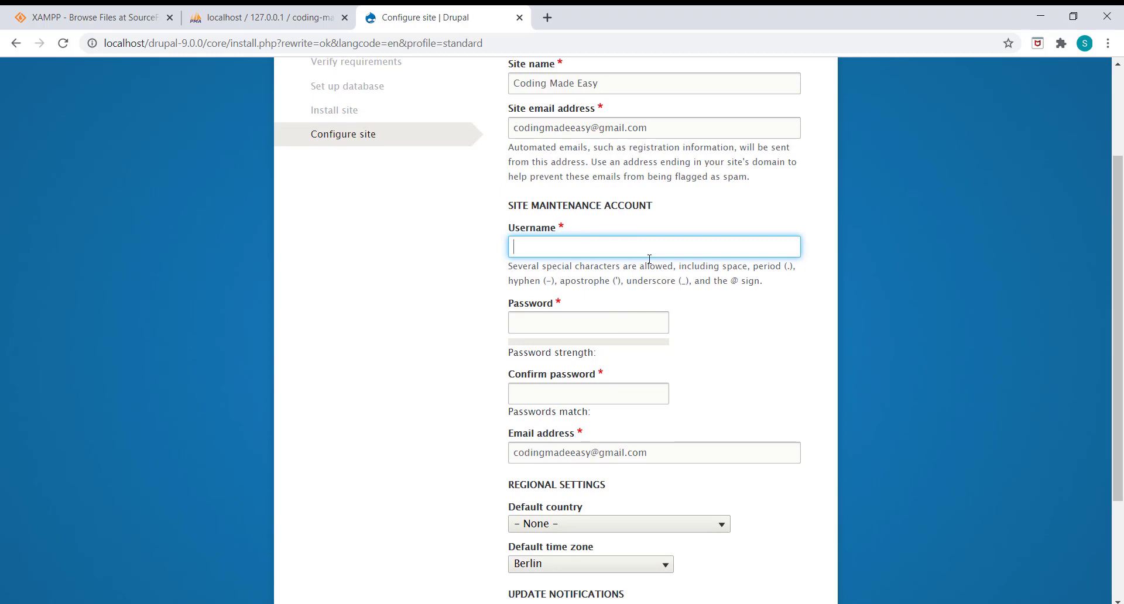
text(codingmadeeasy)
key(Tab)
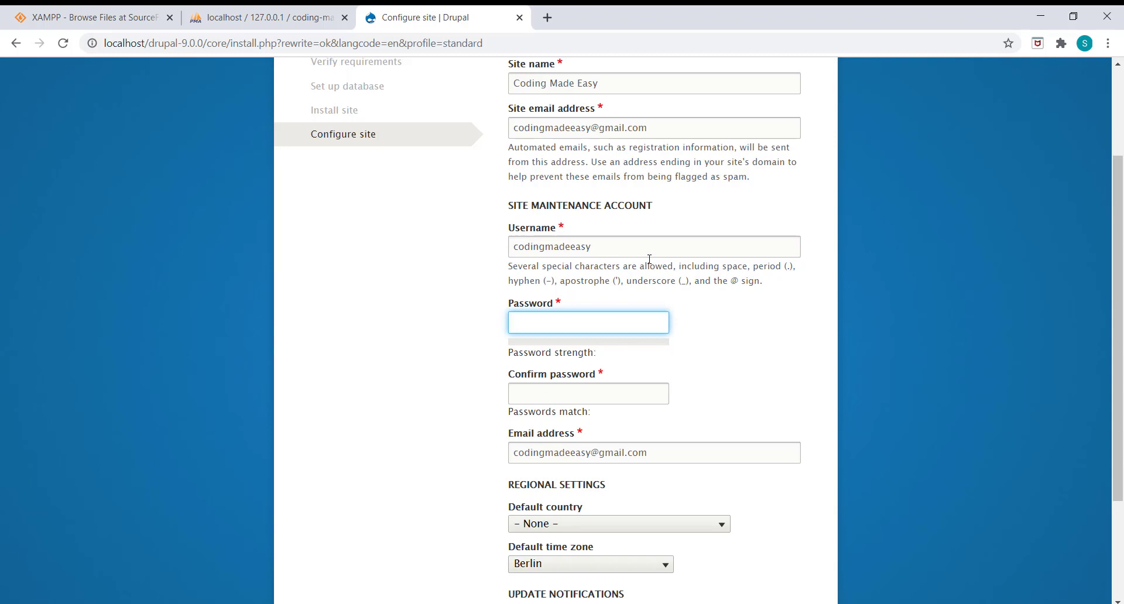
Step: Set the maintenance account password and enter it again to confirm
text(123)
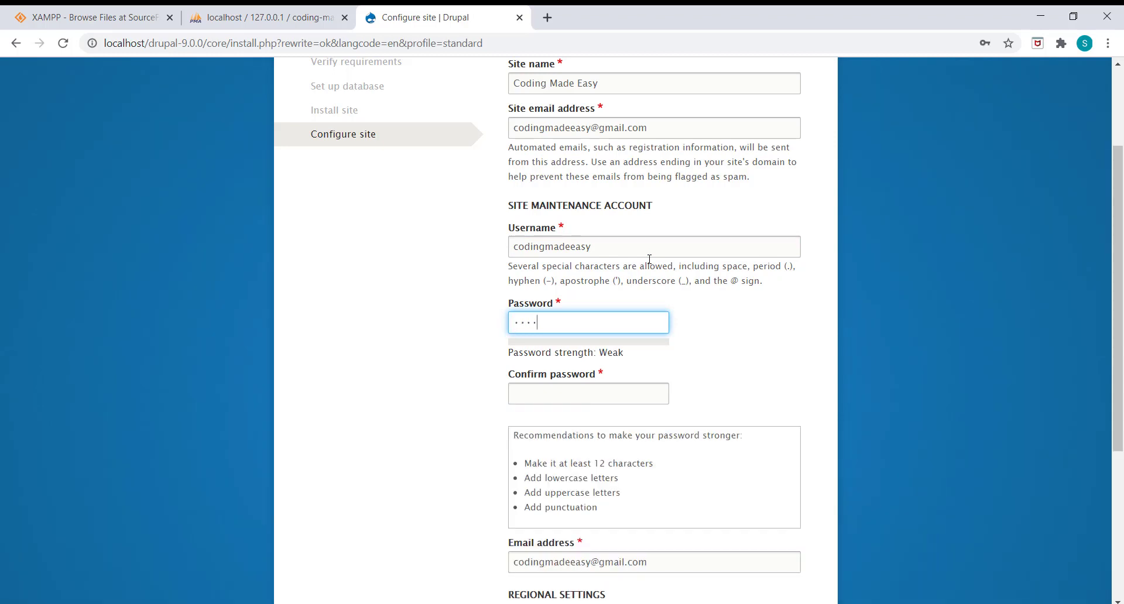
text(456789)
key(BackSpace)
key(BackSpace)
key(BackSpace)
key(BackSpace)
key(BackSpace)
key(BackSpace)
key(BackSpace)
key(BackSpace)
key(BackSpace)
text(Pass@123)
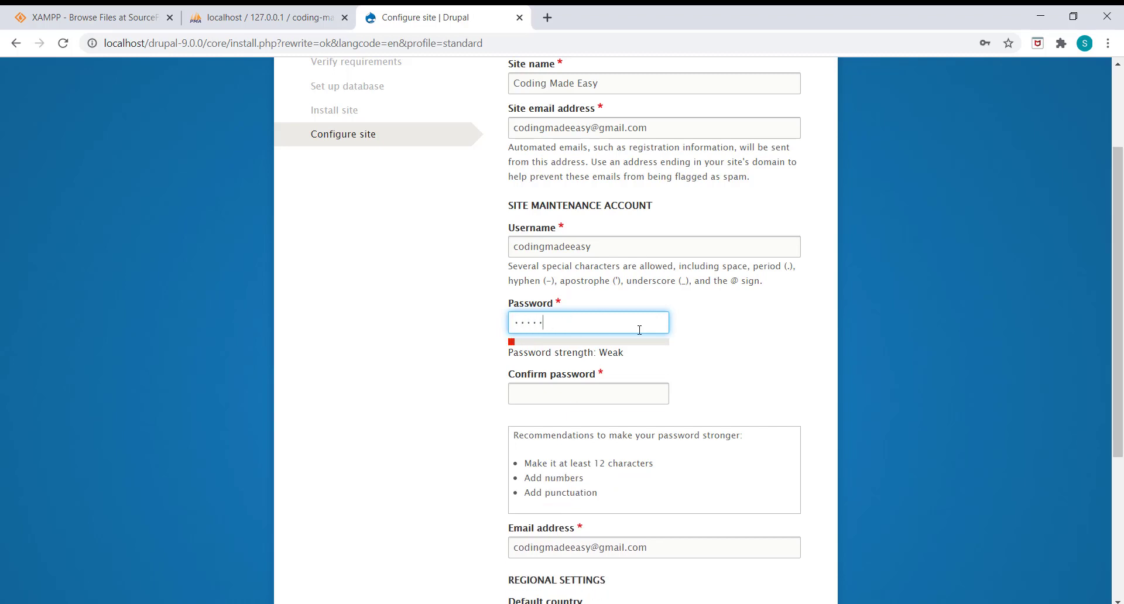
text(4)
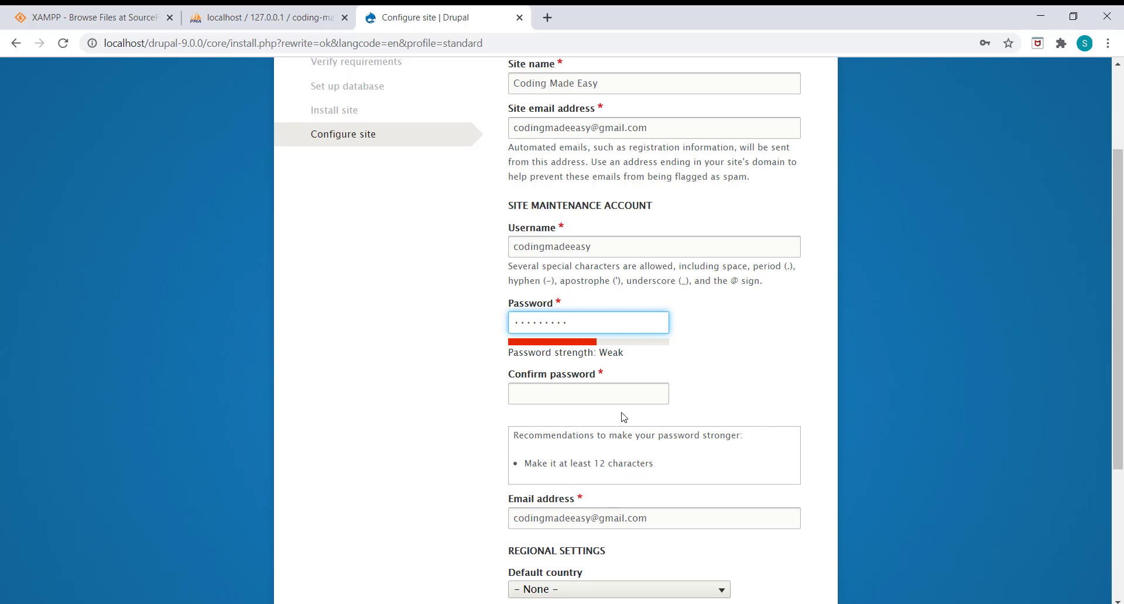
click(618, 402)
text(Pass)
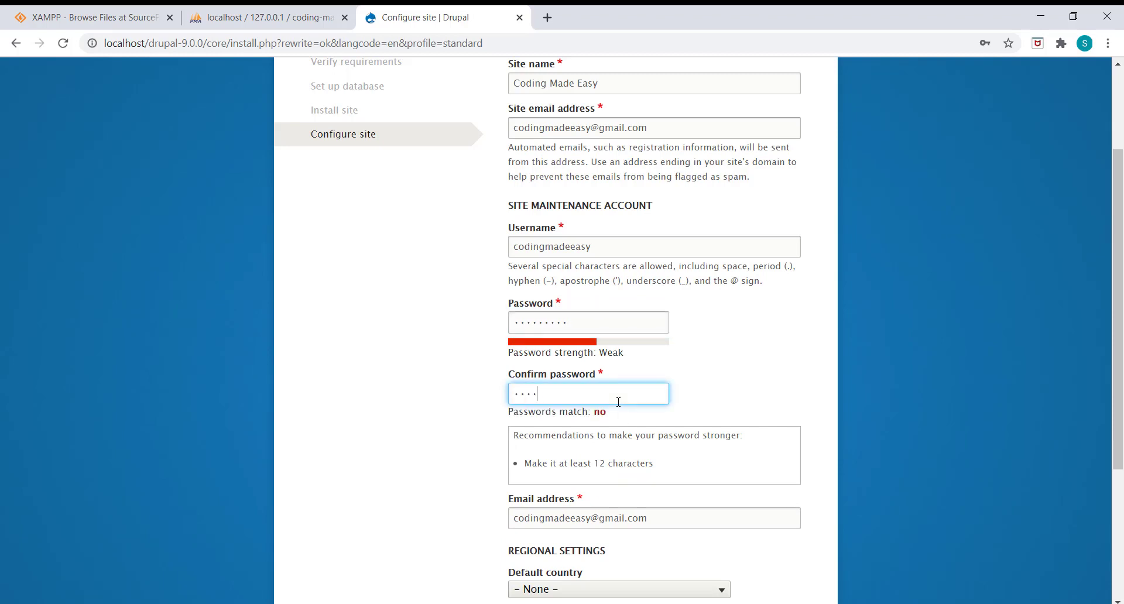
text(@1234)
scroll(615, 410, down, 4)
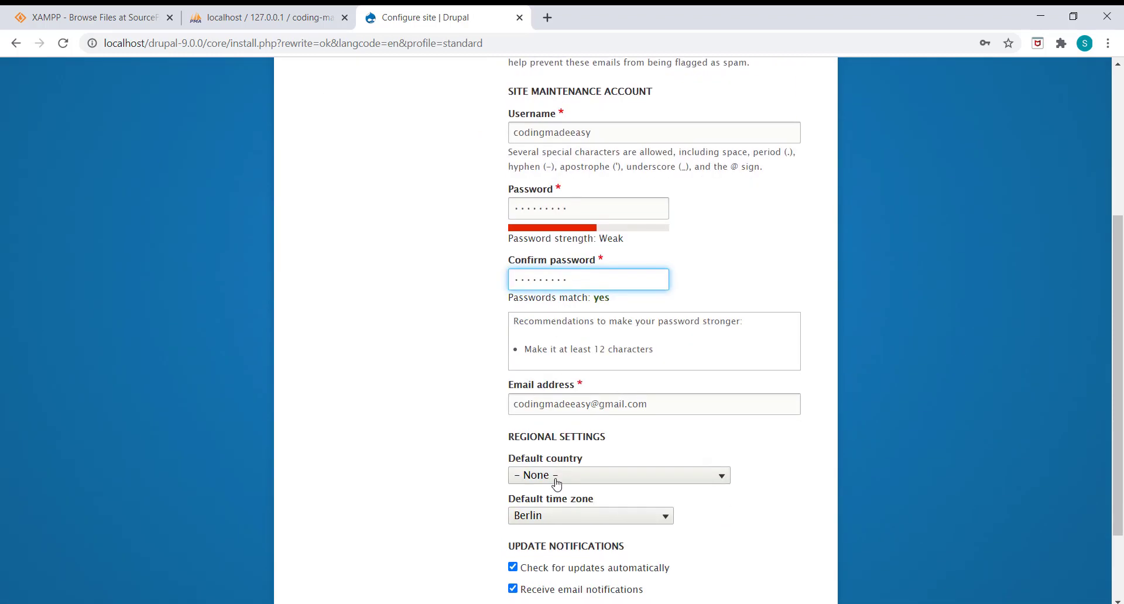
scroll(667, 301, up, 2)
scroll(667, 301, down, 2)
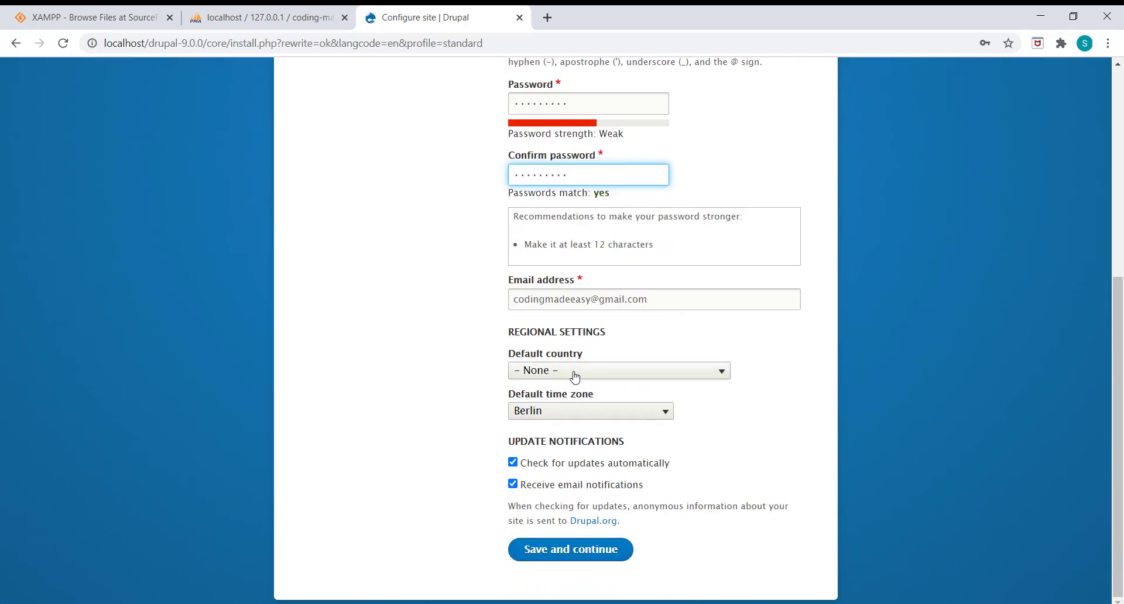
Step: Turn off update e-mail notifications and set the default country to India
click(580, 487)
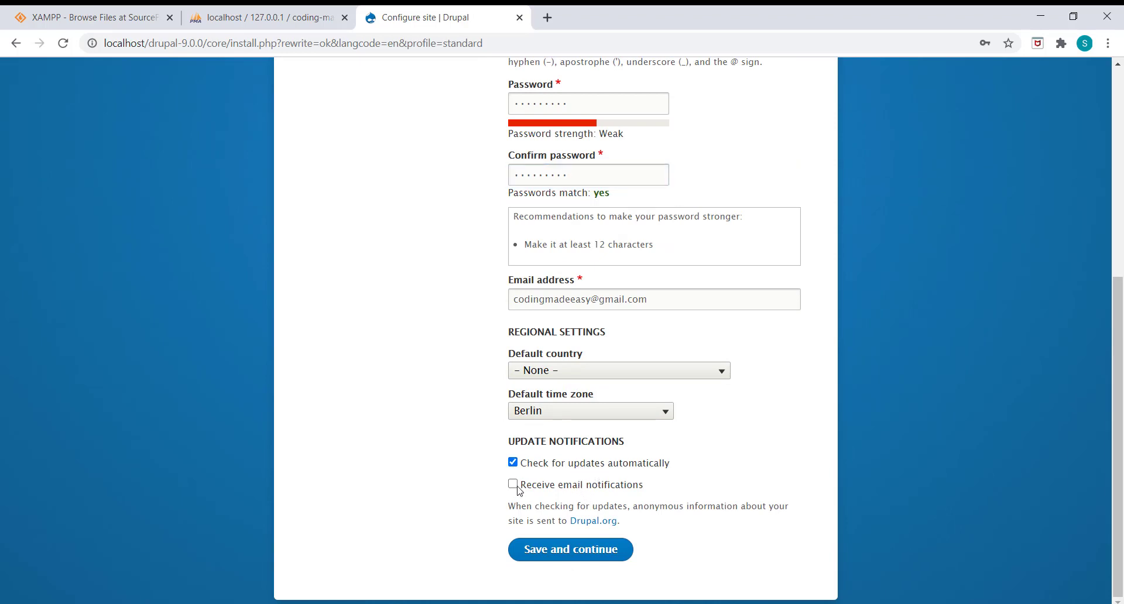
click(564, 372)
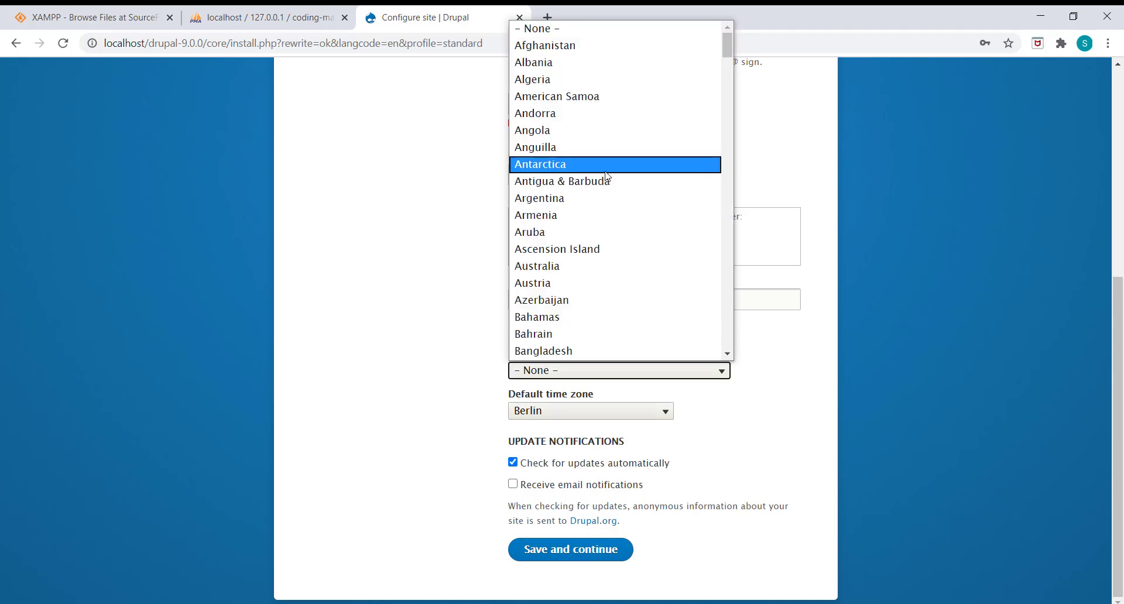
scroll(607, 178, down, 5)
text(indo)
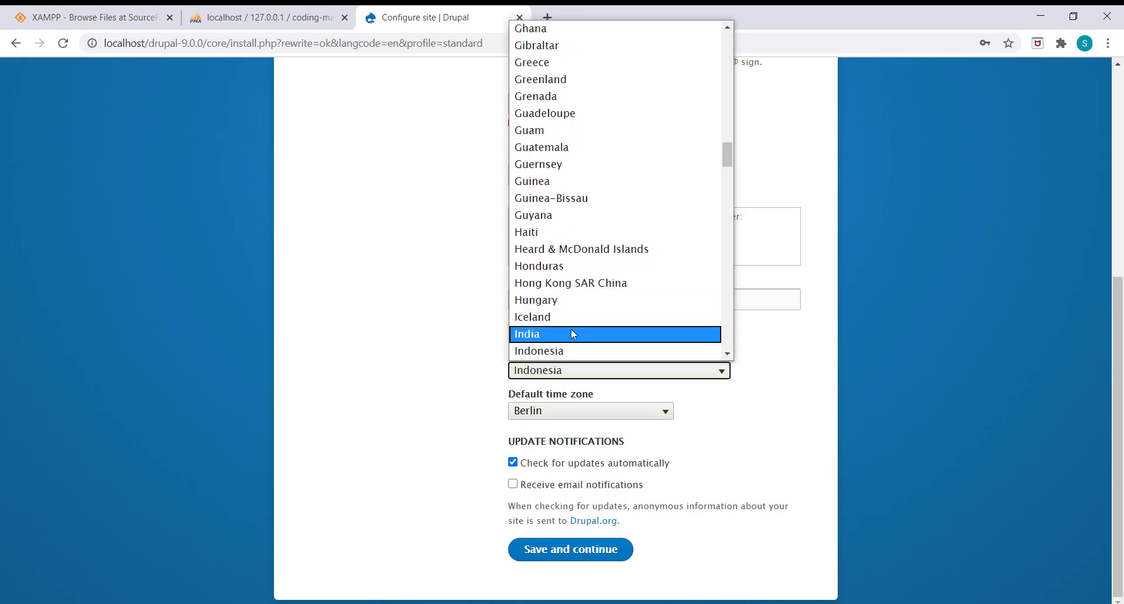
click(571, 334)
Step: Choose Kolkata as the default time zone and submit the site configuration
click(606, 412)
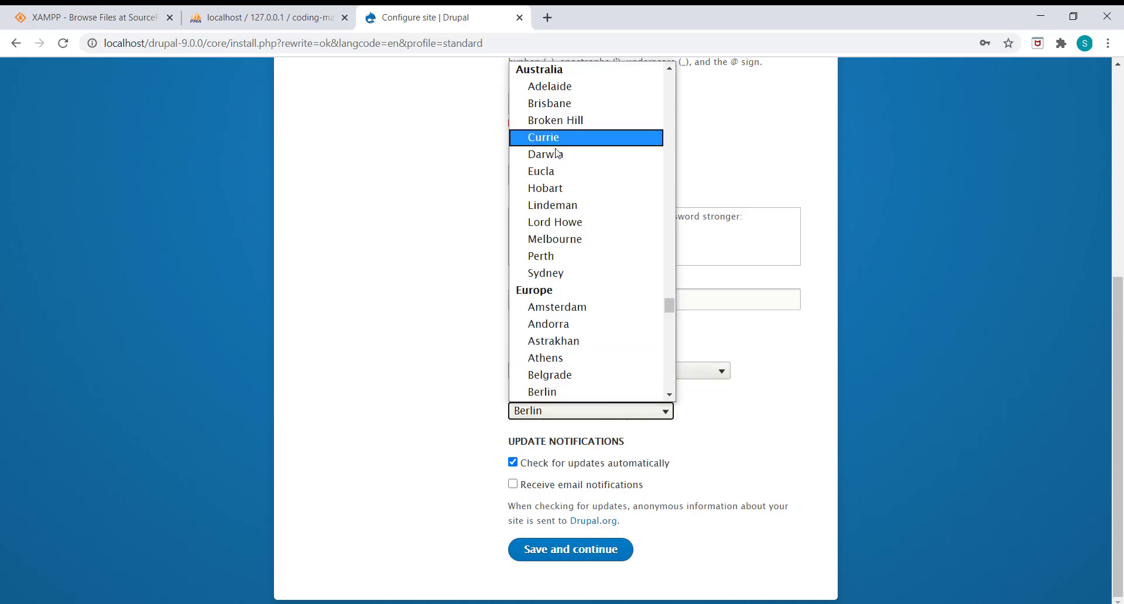
scroll(557, 153, up, 20)
scroll(557, 153, up, 20)
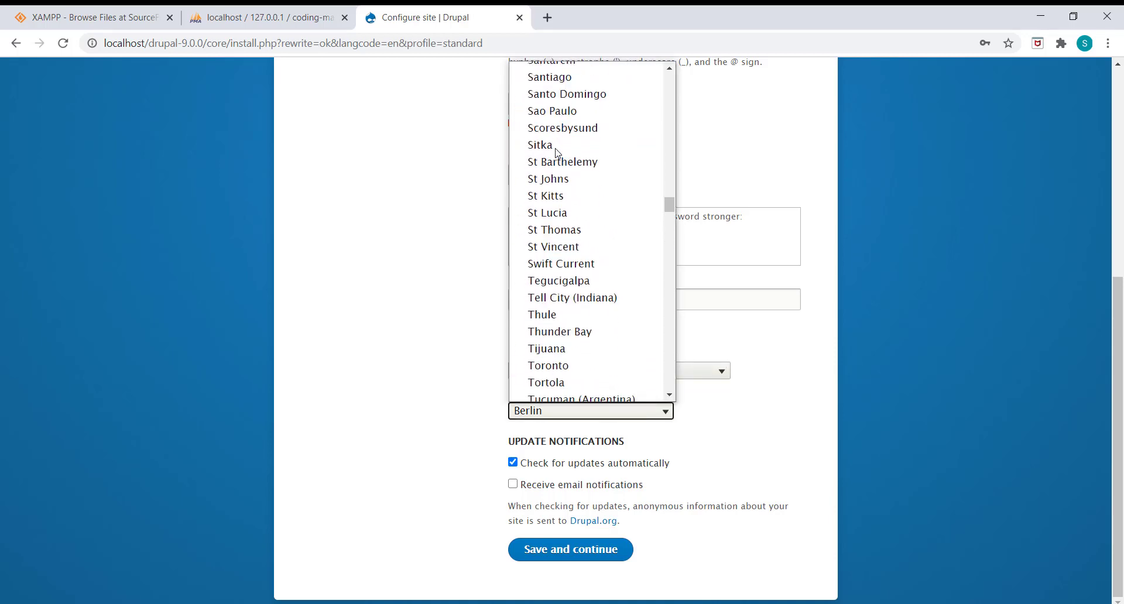
text(ant)
key(a)
key(a)
key(a)
key(a)
key(a)
key(a)
key(a)
key(a)
key(a)
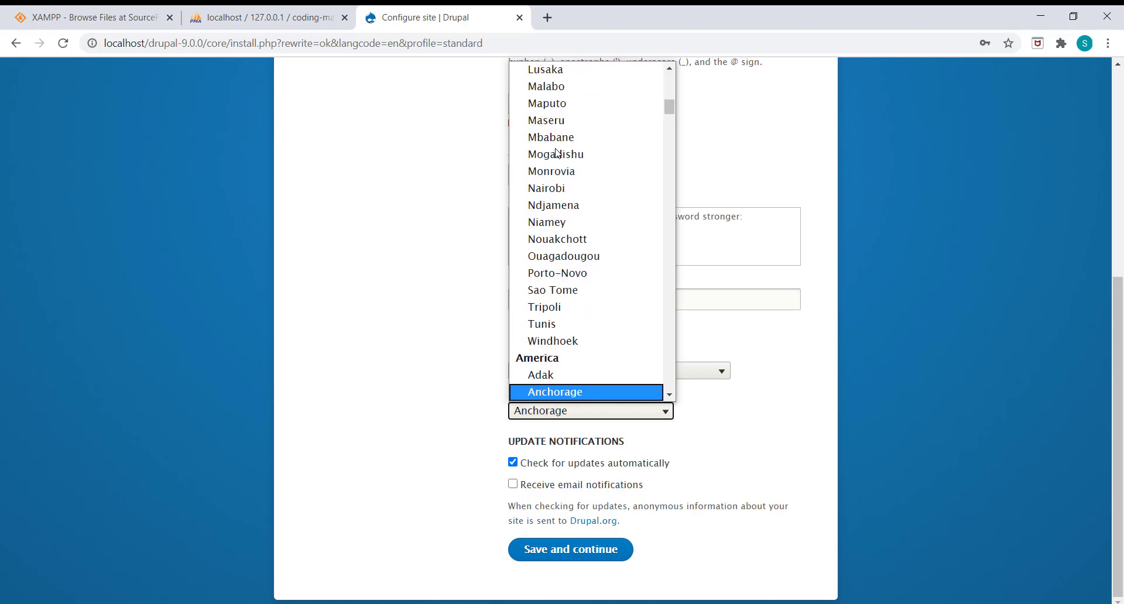
scroll(557, 153, up, 12)
scroll(557, 153, down, 13)
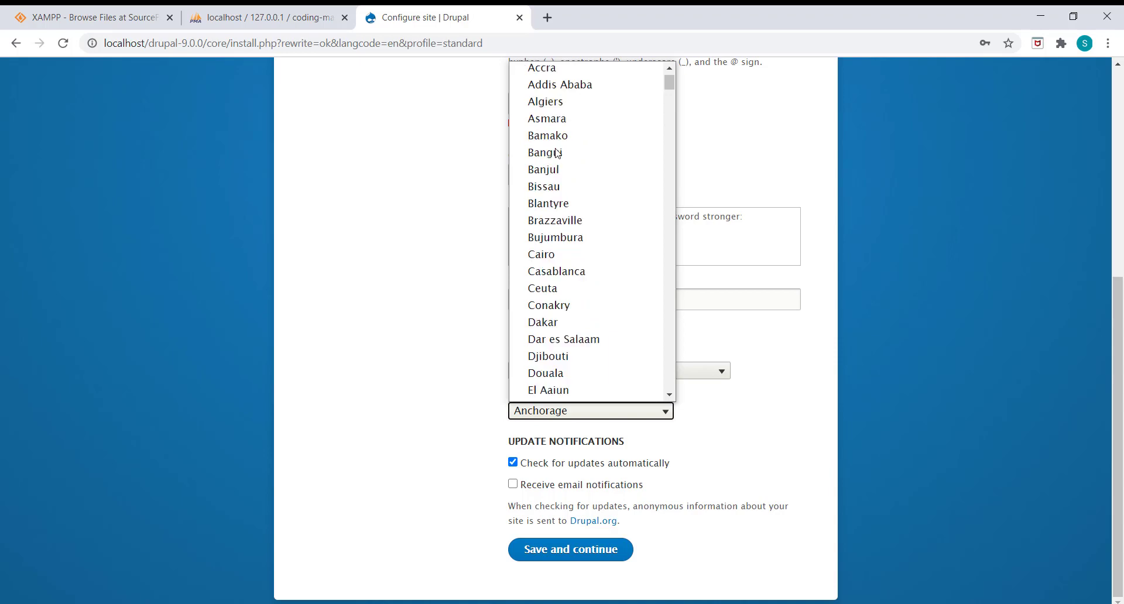
scroll(557, 153, down, 20)
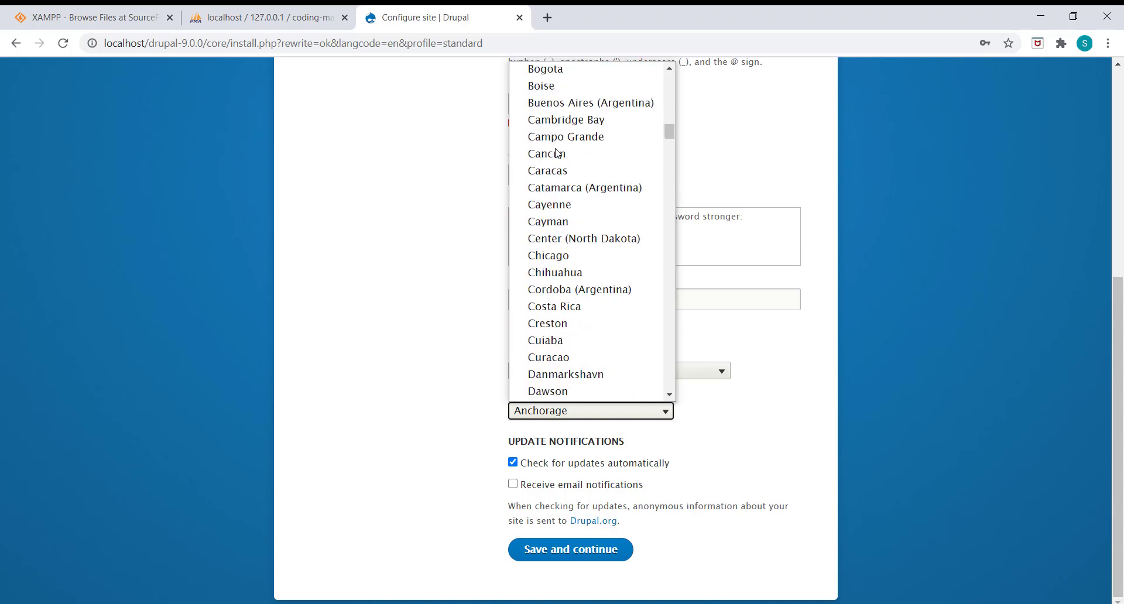
scroll(557, 153, up, 4)
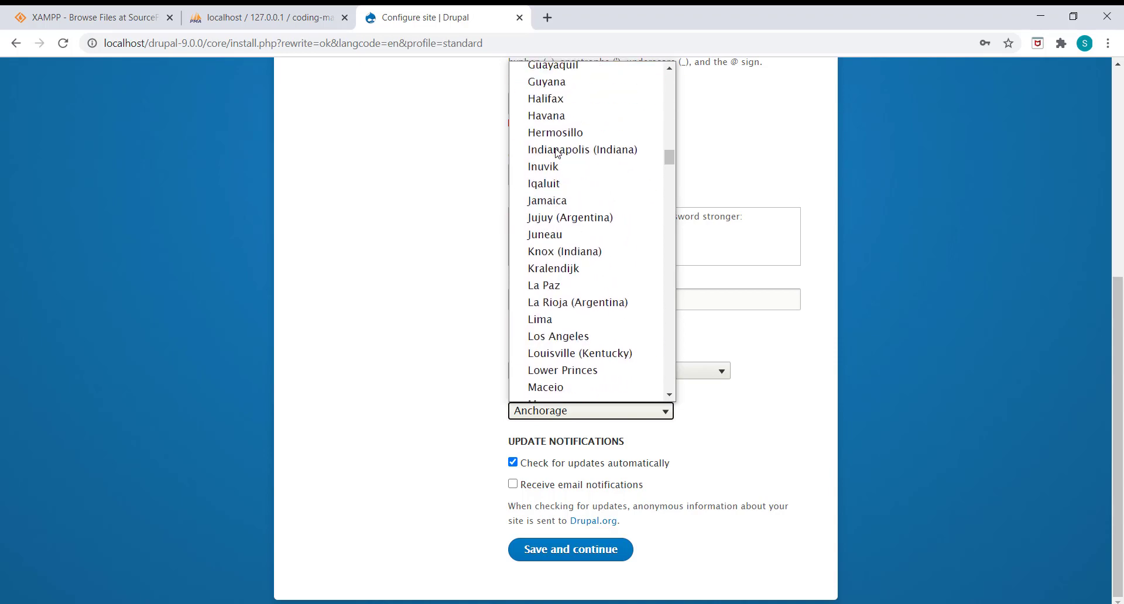
scroll(558, 153, down, 8)
scroll(557, 154, down, 19)
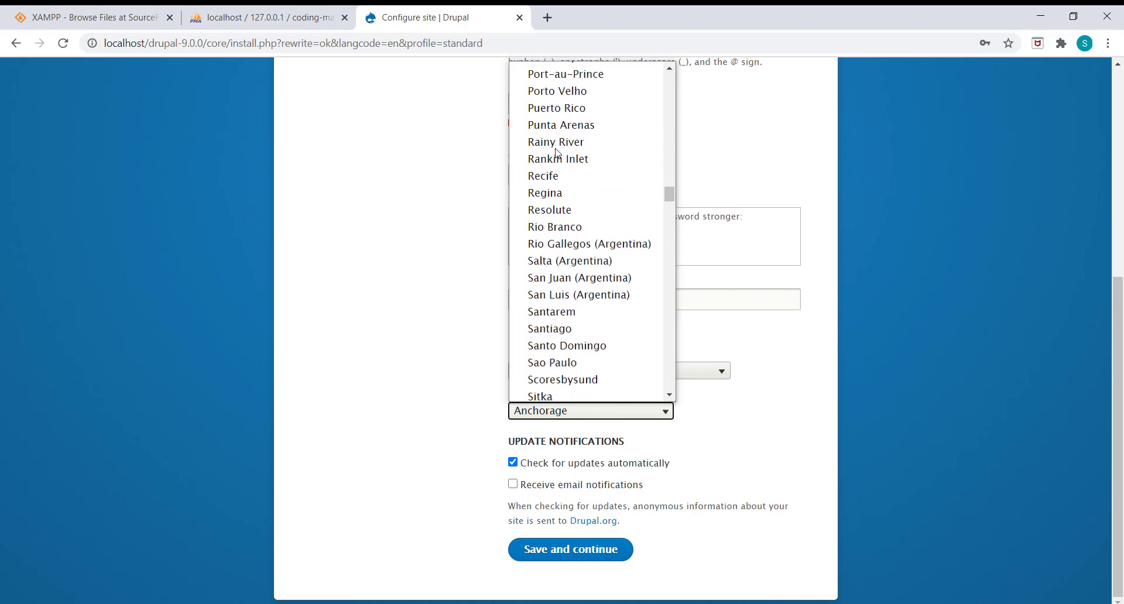
scroll(557, 154, down, 12)
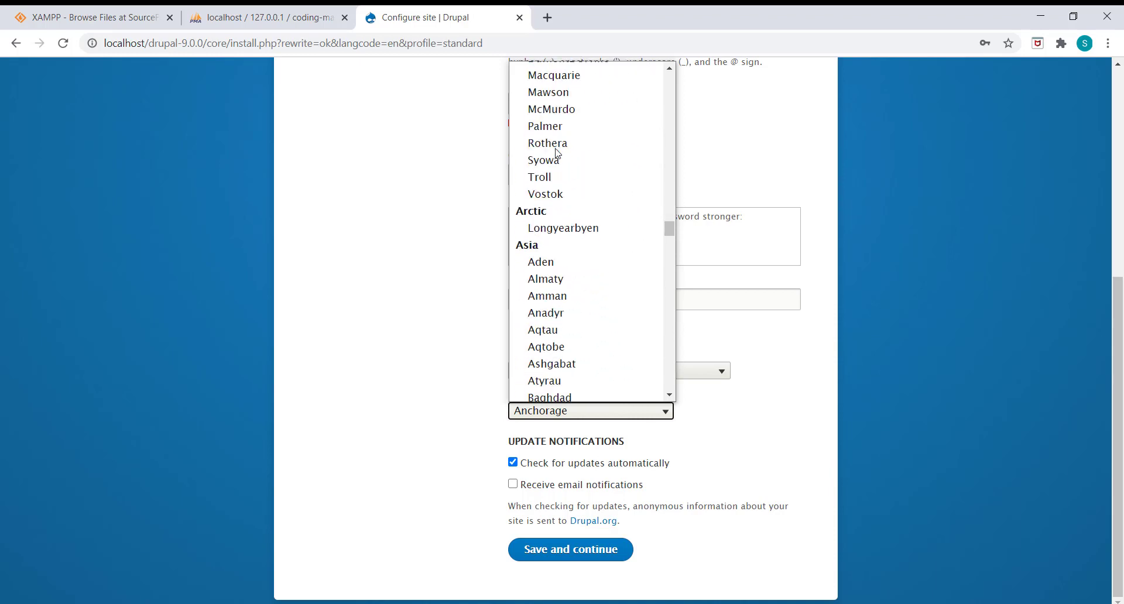
scroll(557, 153, down, 9)
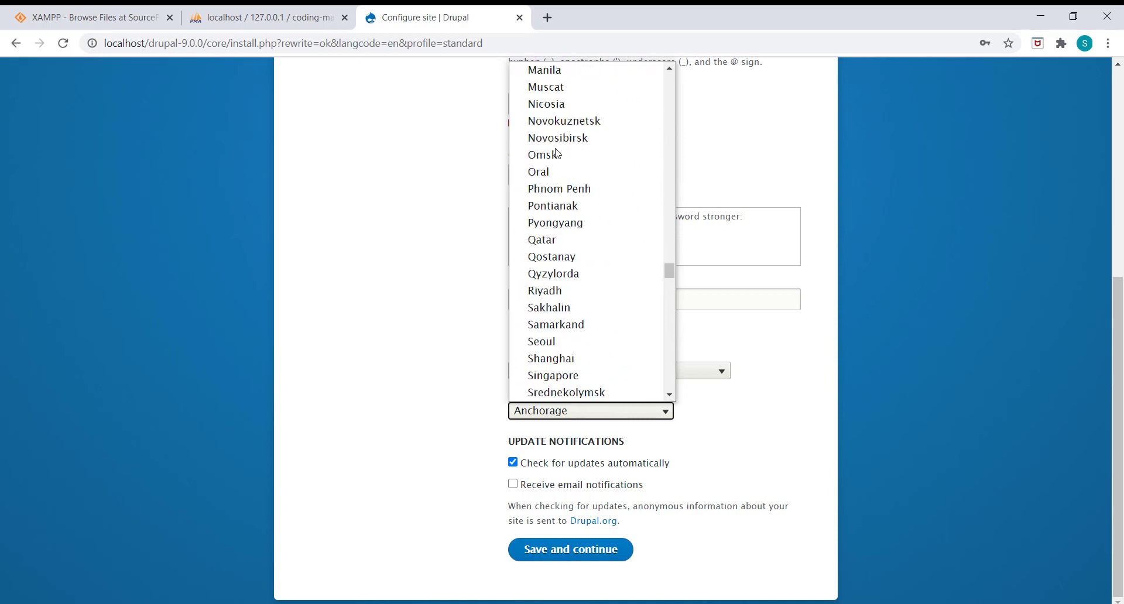
scroll(557, 153, up, 3)
scroll(557, 153, up, 2)
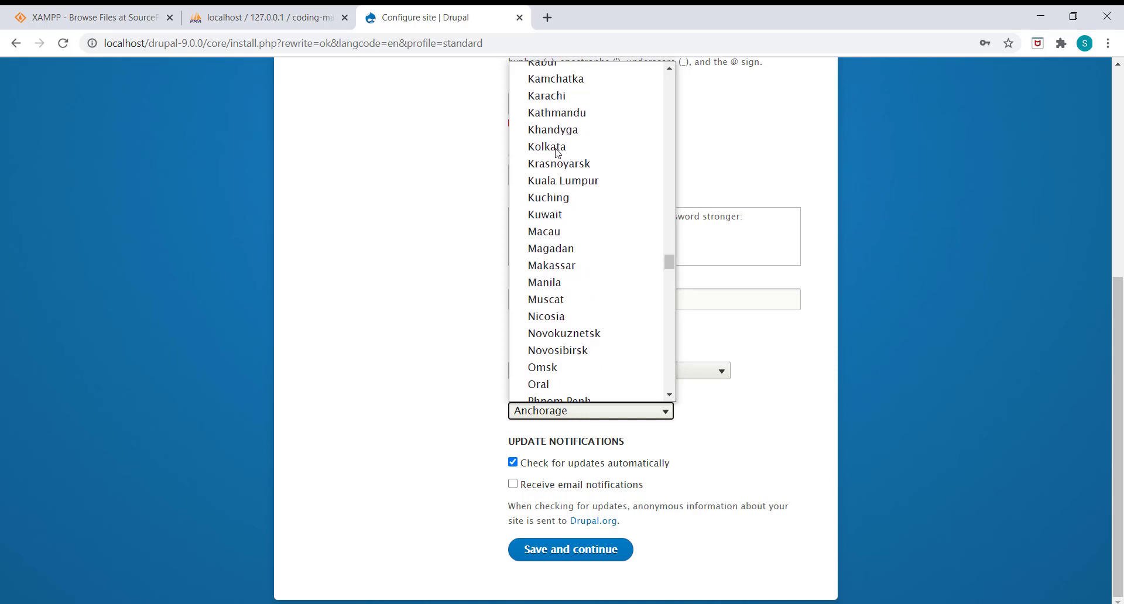
click(557, 158)
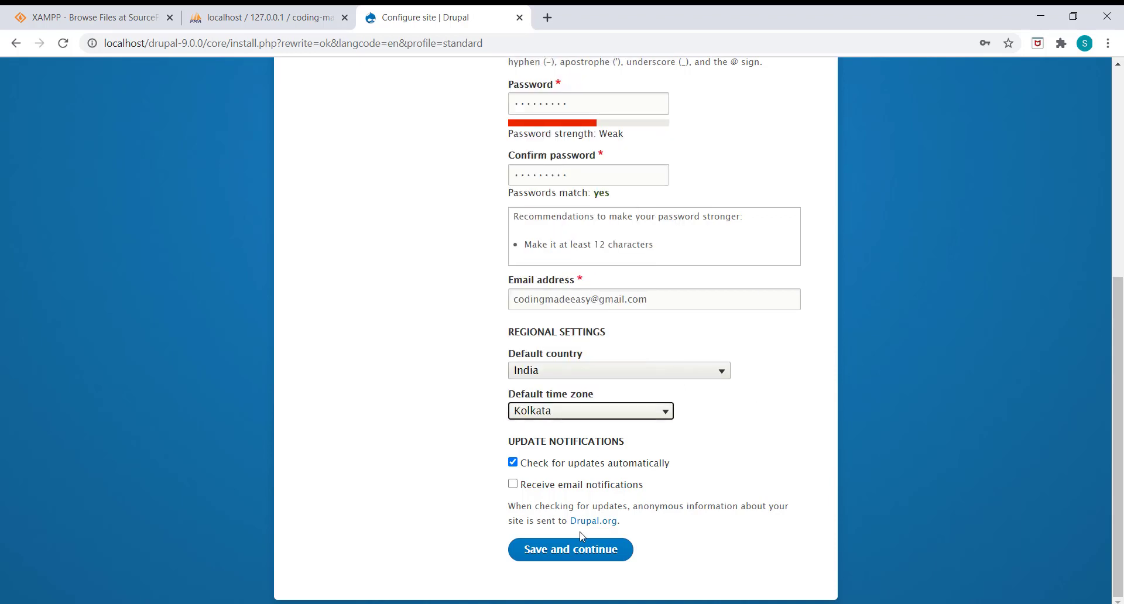
click(585, 551)
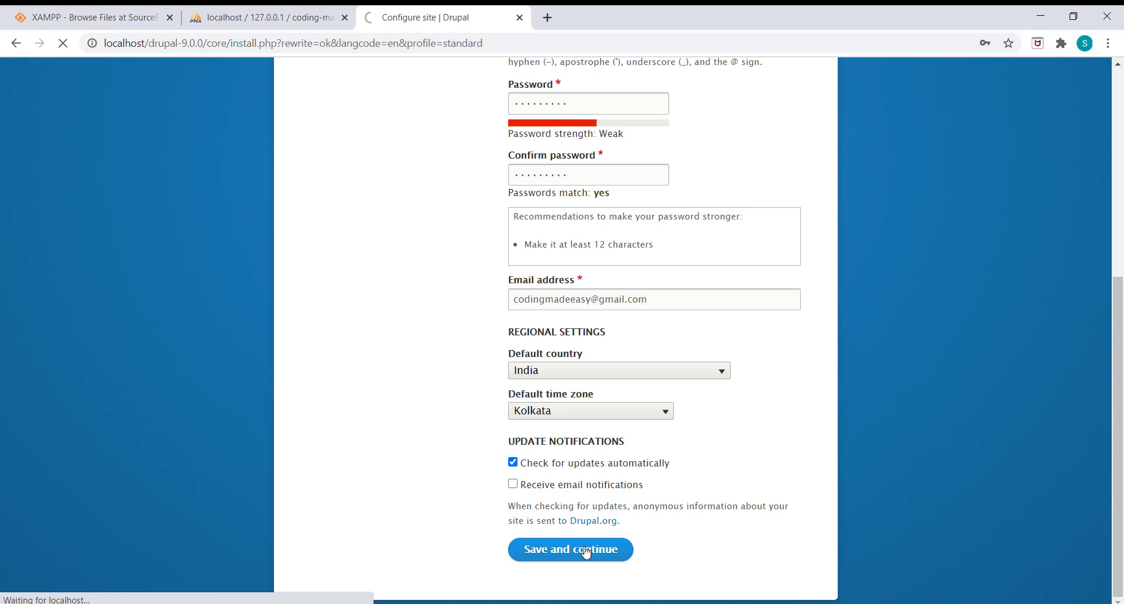
Step: Review the password strength recommendation while the installer finishes loading the Coding Made Easy welcome page
scroll(585, 552, up, 3)
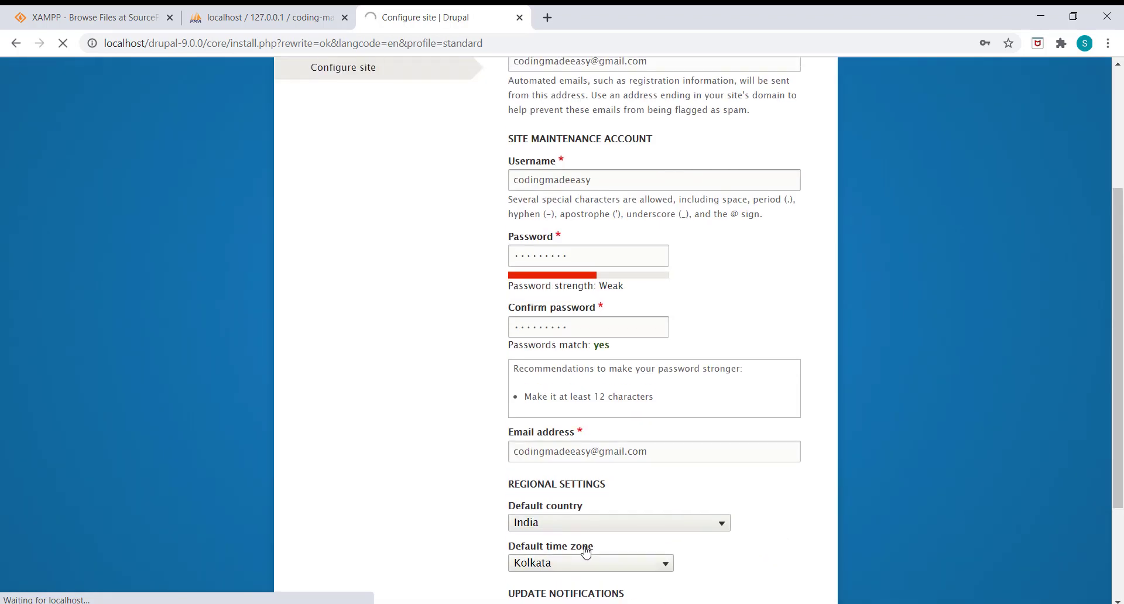
click(589, 256)
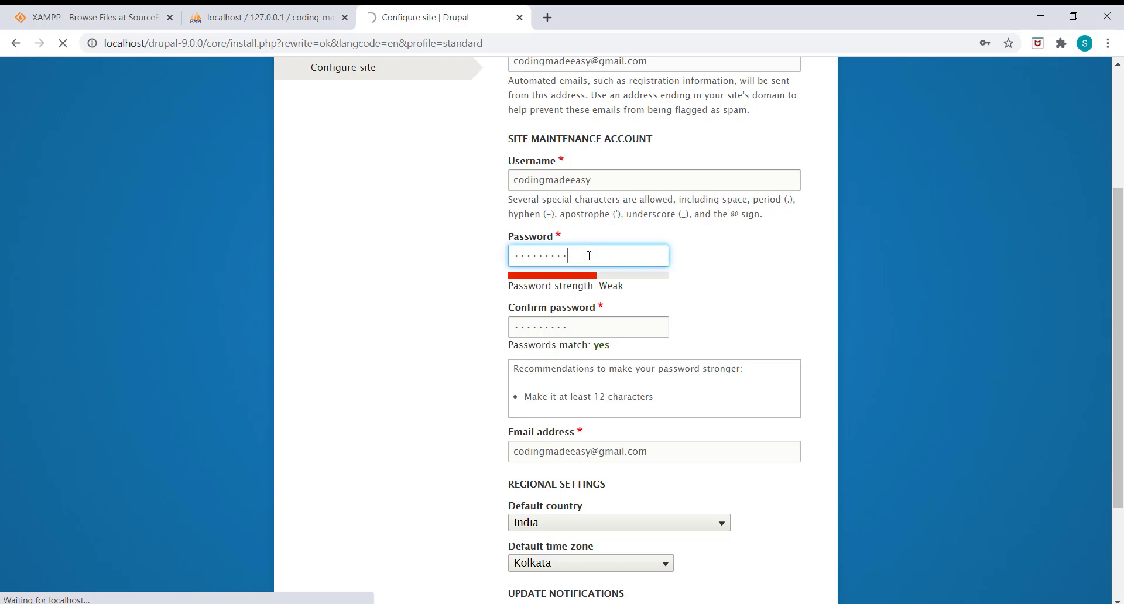
scroll(695, 286, up, 2)
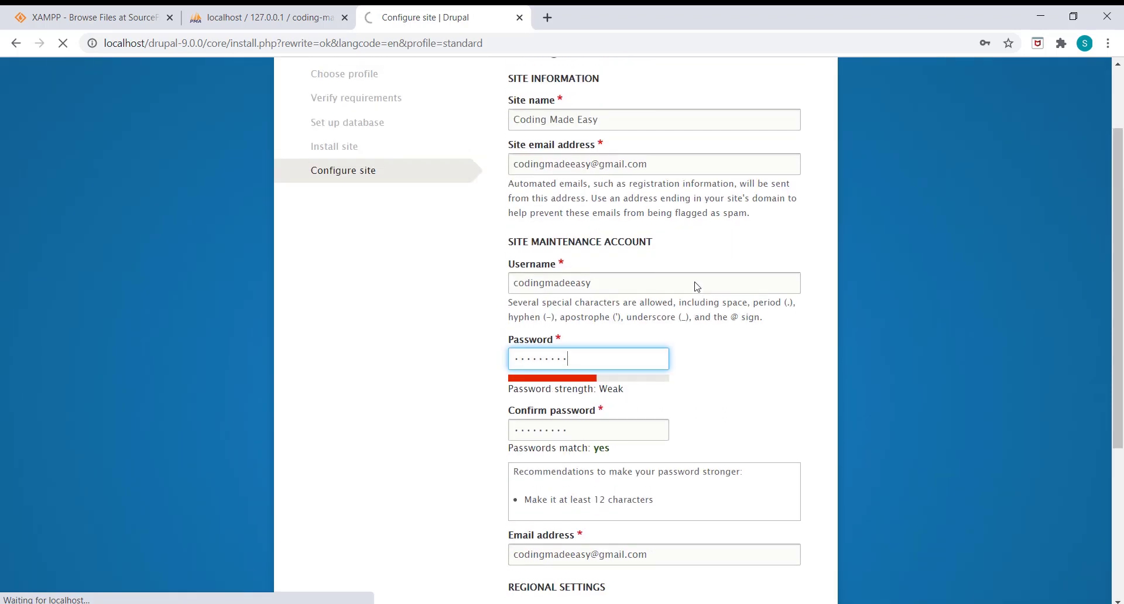
scroll(697, 287, down, 5)
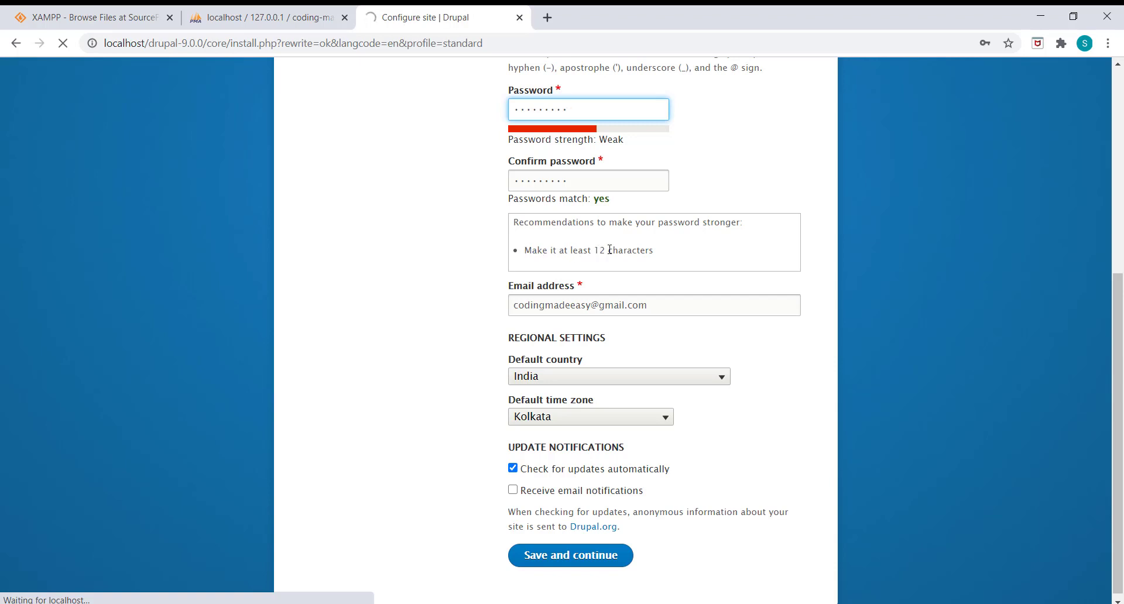
drag(656, 252, 513, 252)
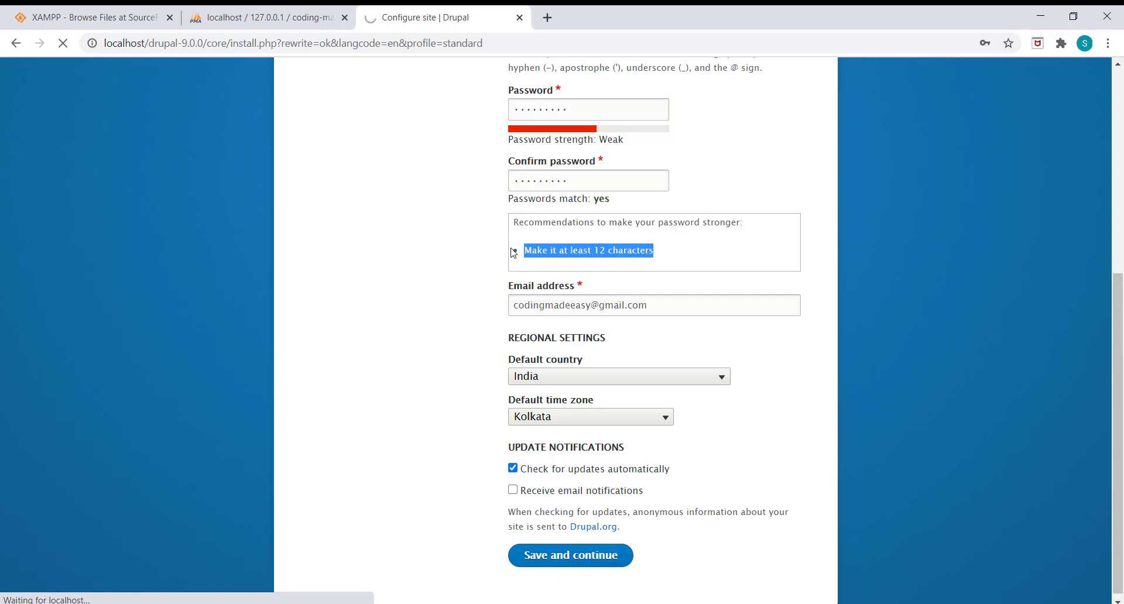
click(681, 246)
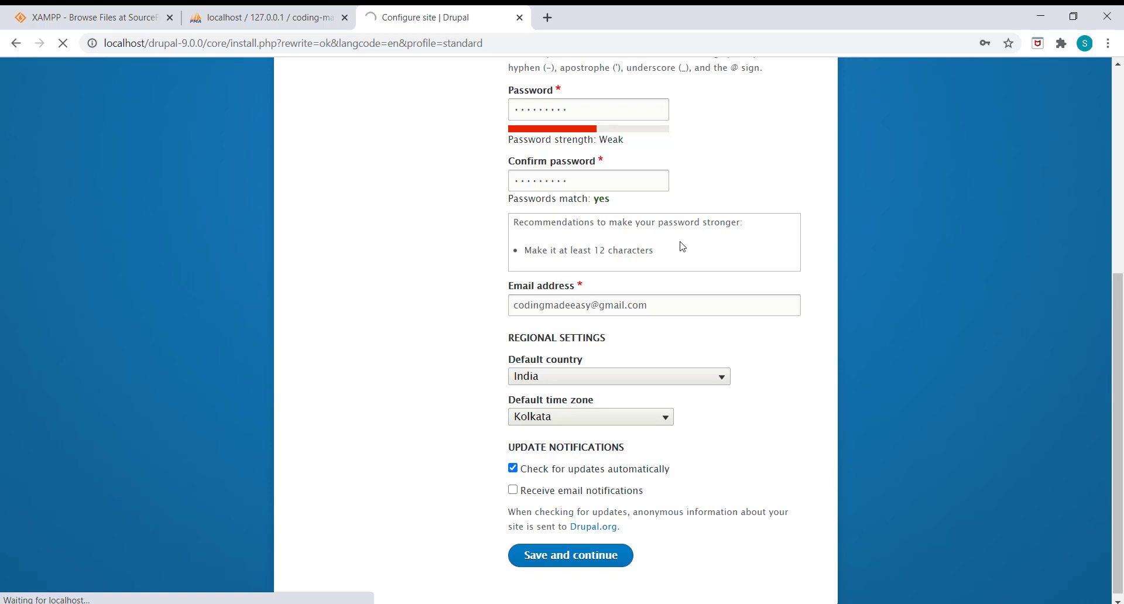
scroll(654, 214, up, 3)
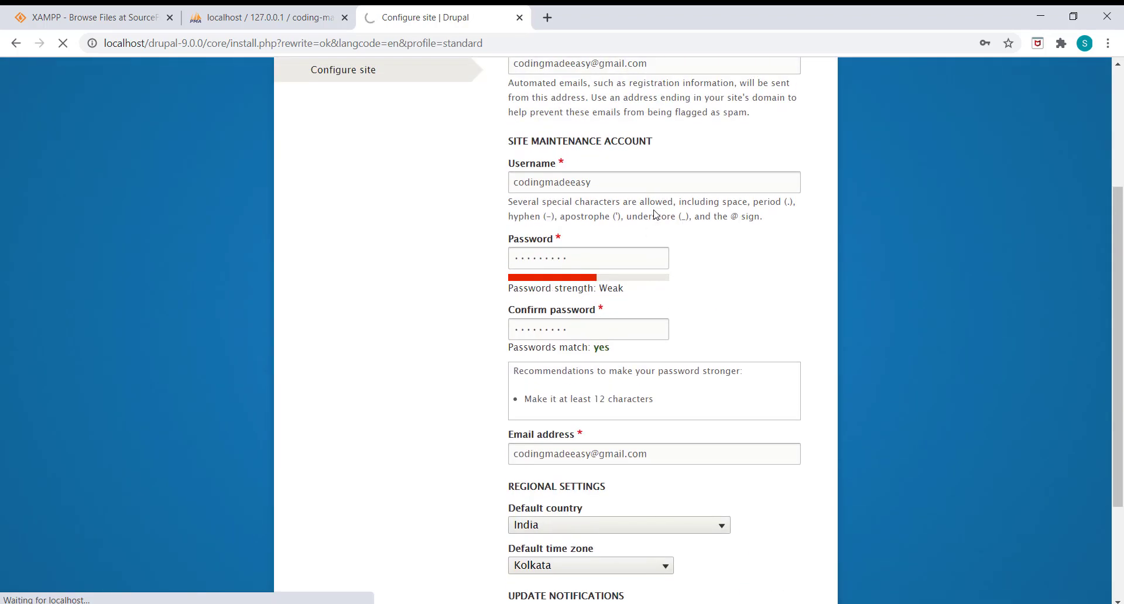
scroll(655, 214, down, 3)
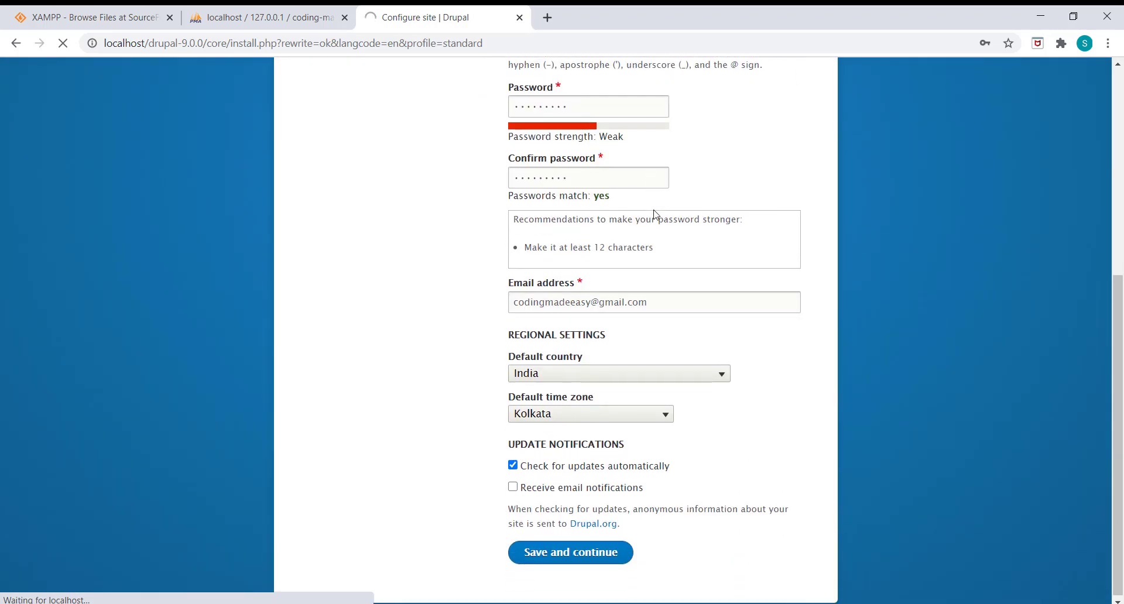
scroll(654, 215, up, 4)
scroll(654, 215, up, 3)
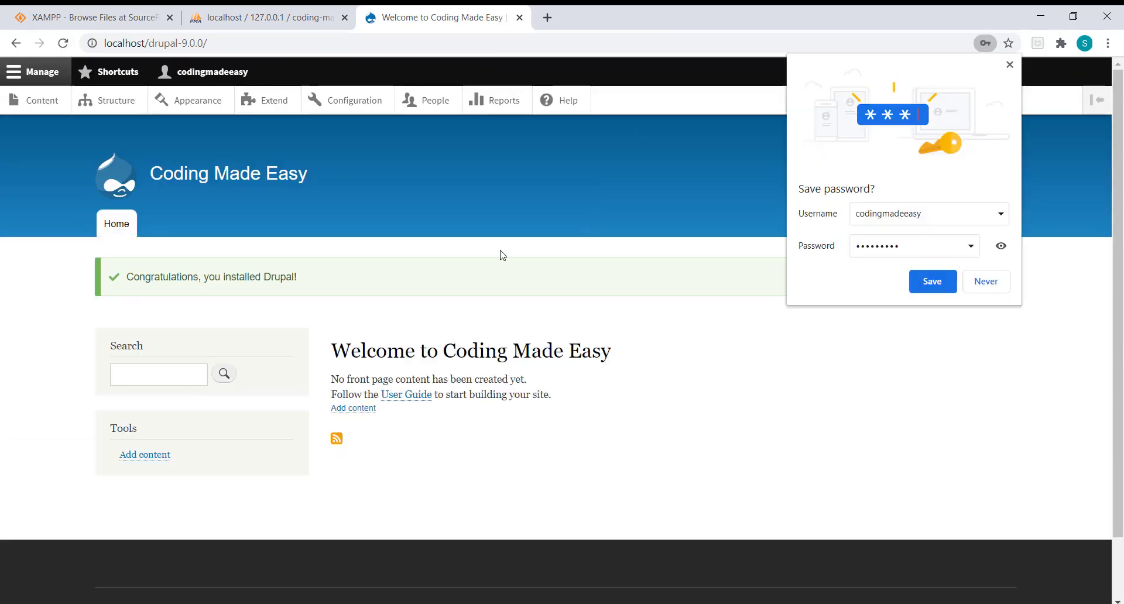
Step: Decline Chrome's password saving and return the Drupal toolbar from the admin account tray to Manage
click(986, 284)
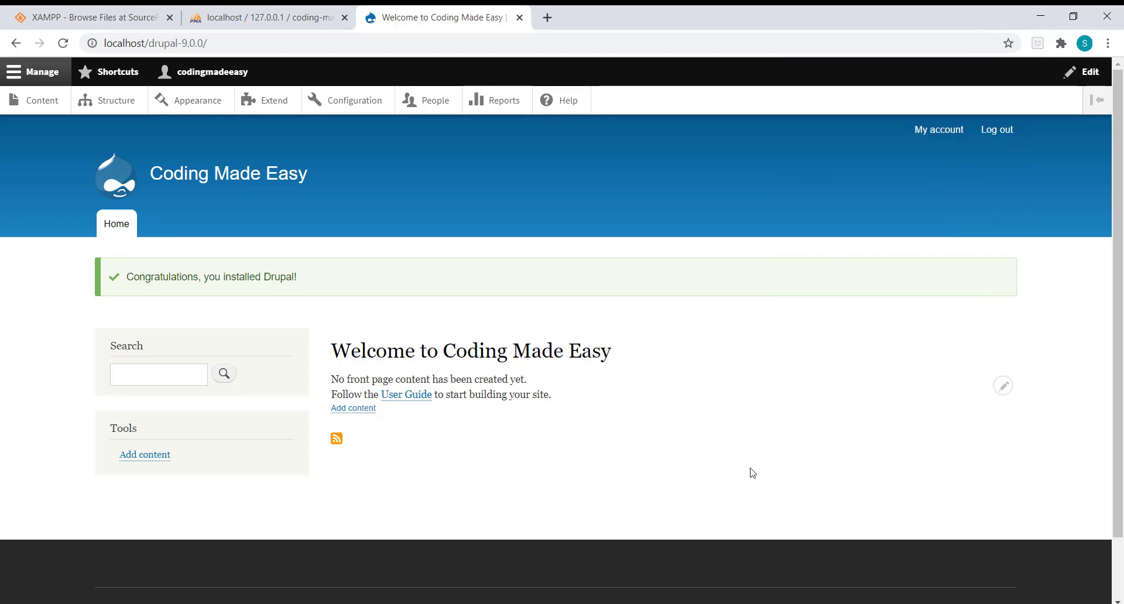
click(210, 73)
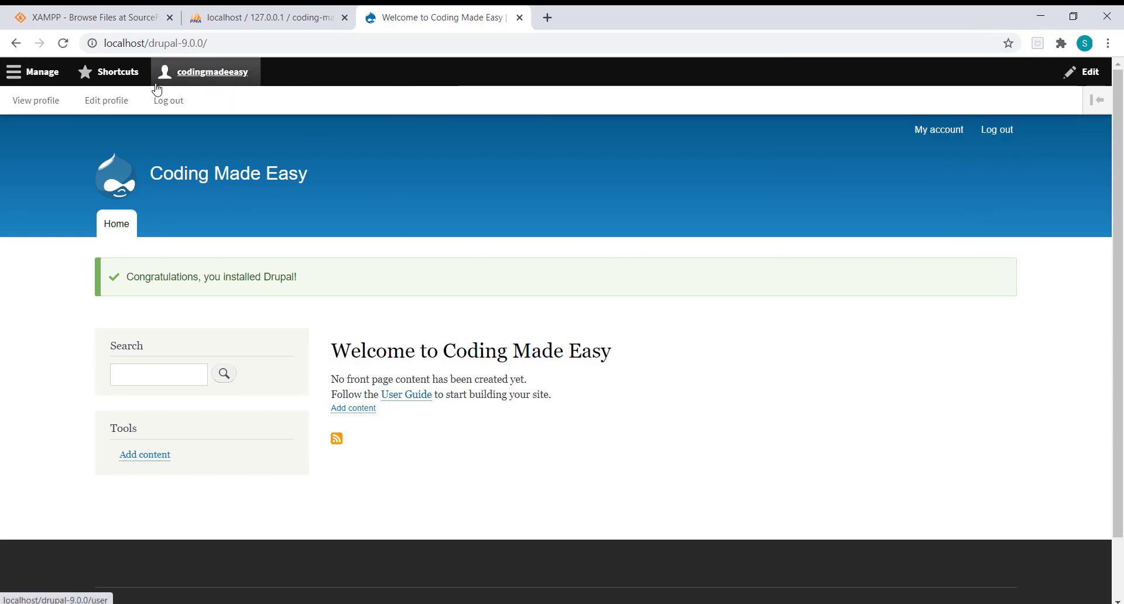
click(41, 72)
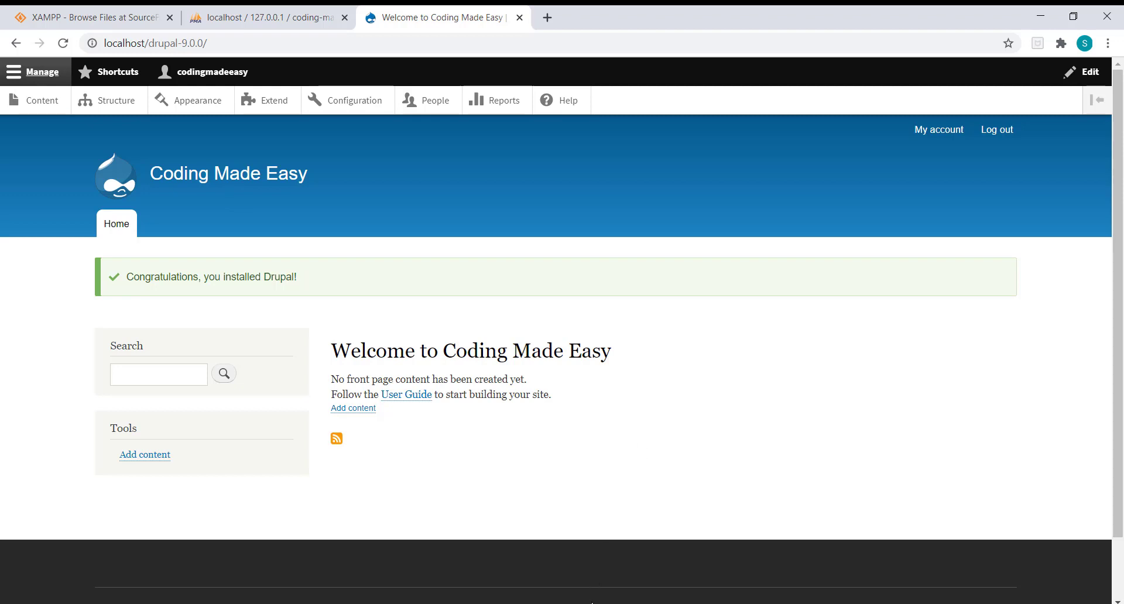
key(alt+Tab)
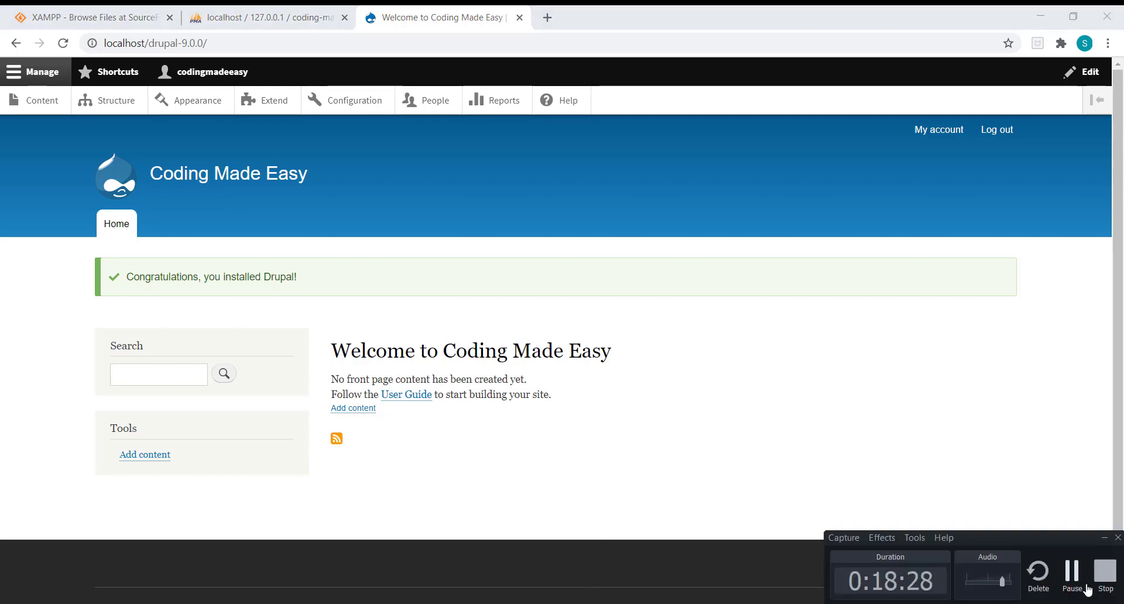